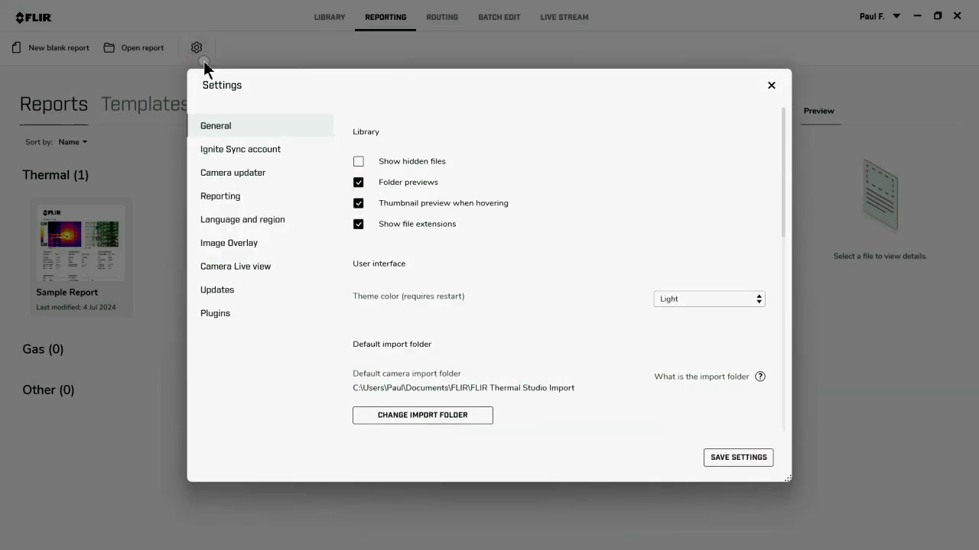
In the reporting settings, enable autocorrect and set the default page size to Letter - Portrait orientation.
click(225, 195)
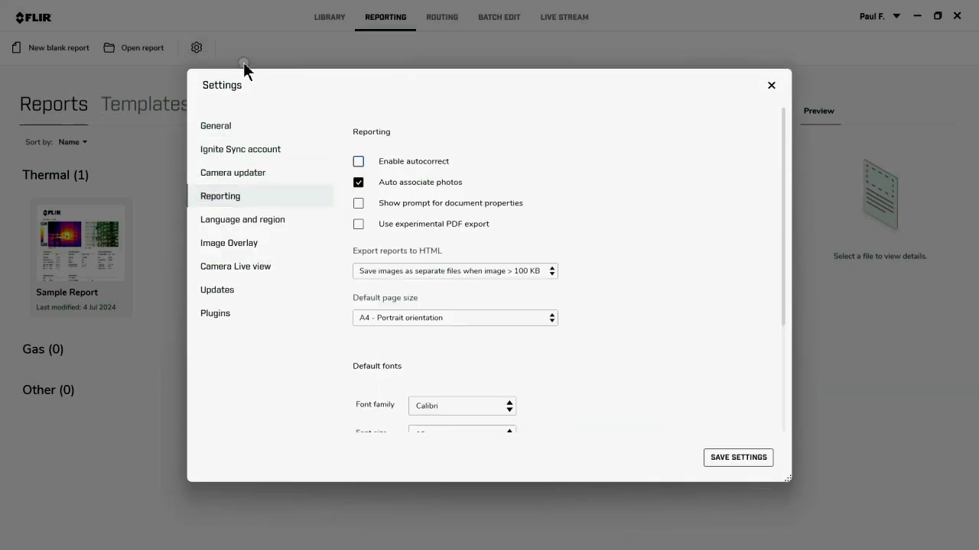
click(360, 164)
scroll(636, 261, down, 2)
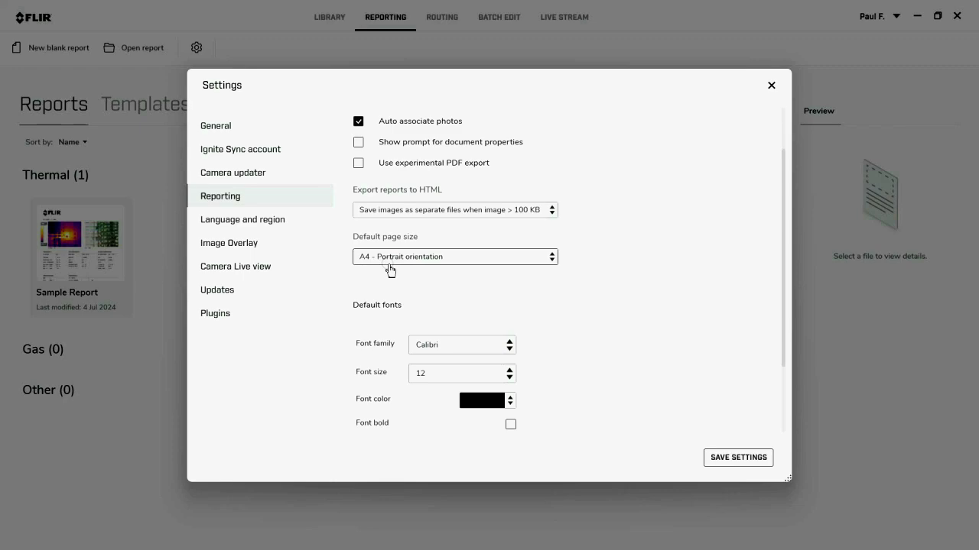
click(552, 257)
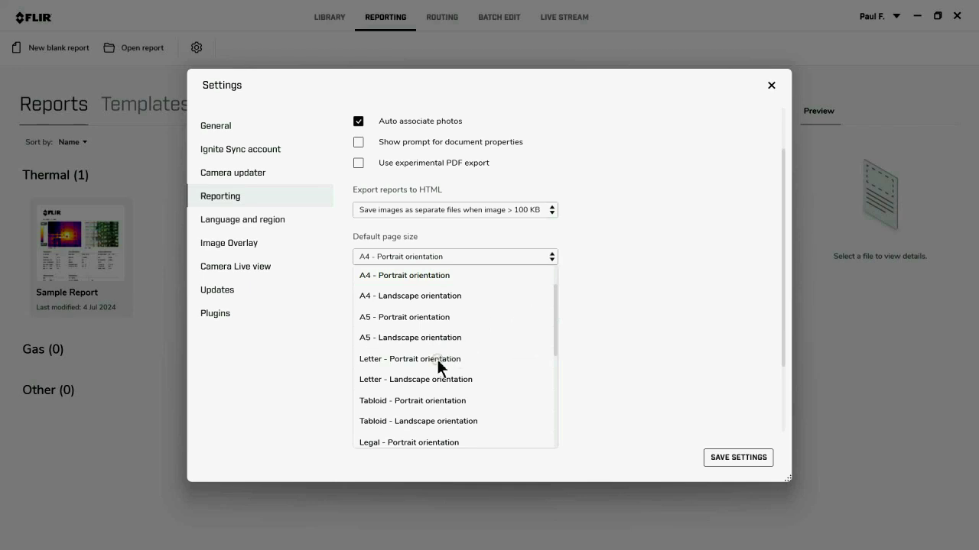
click(438, 360)
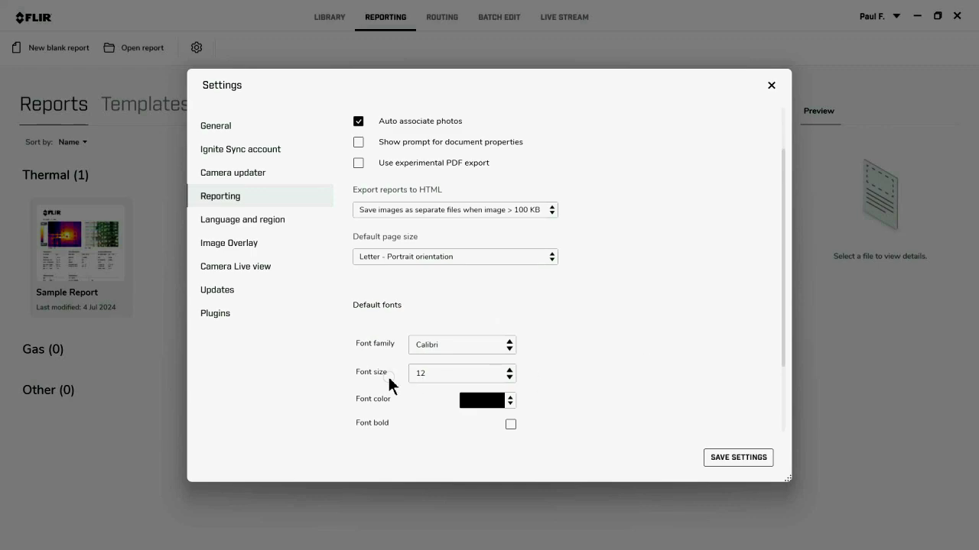
Set the default font size for reports to 14 and save the settings.
click(509, 373)
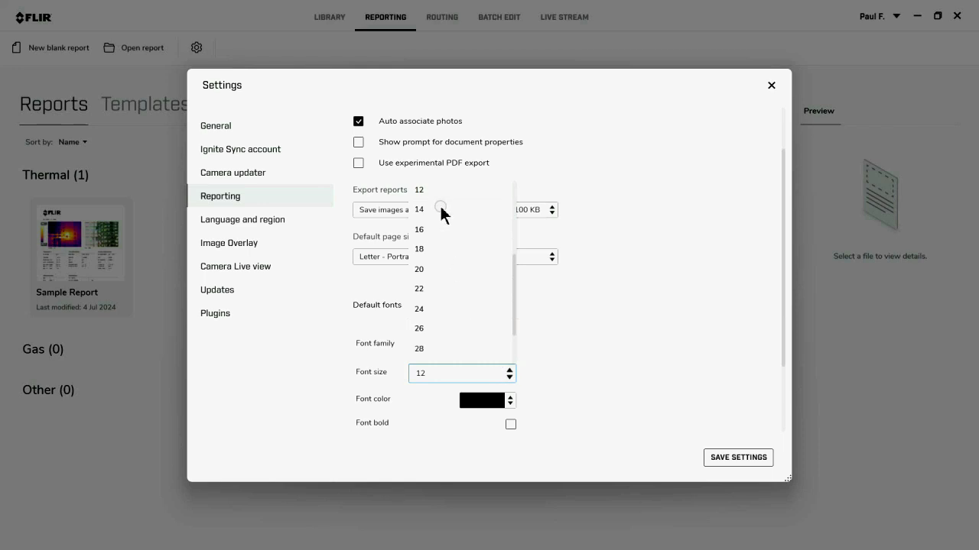
click(440, 206)
scroll(612, 382, down, 1)
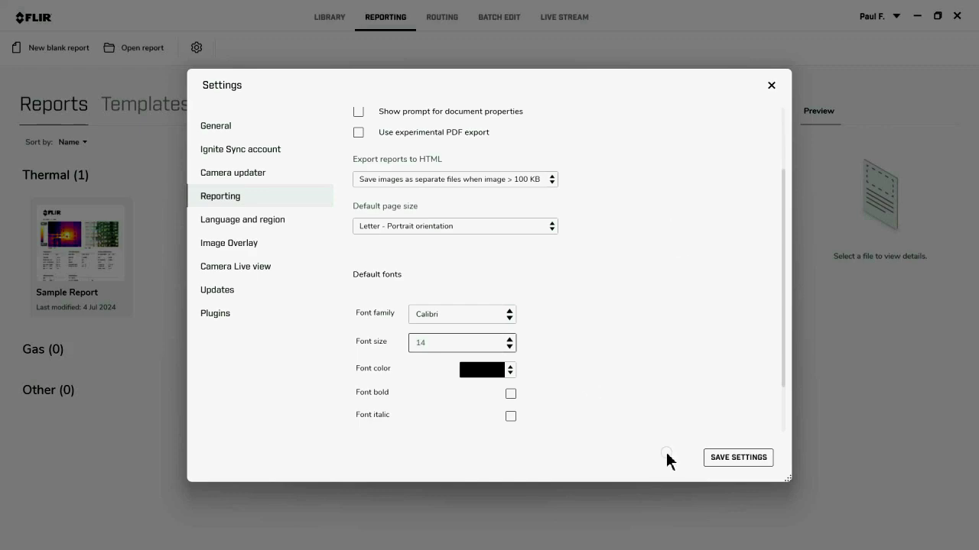
click(709, 461)
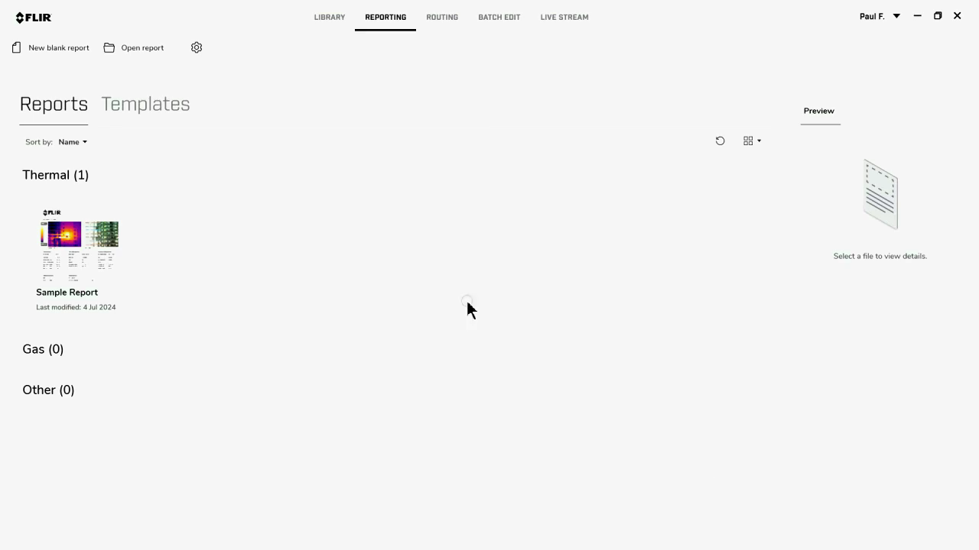
Open the Thermal Photo Details template for editing and set its page size preset to Letter - Portrait orientation.
click(169, 112)
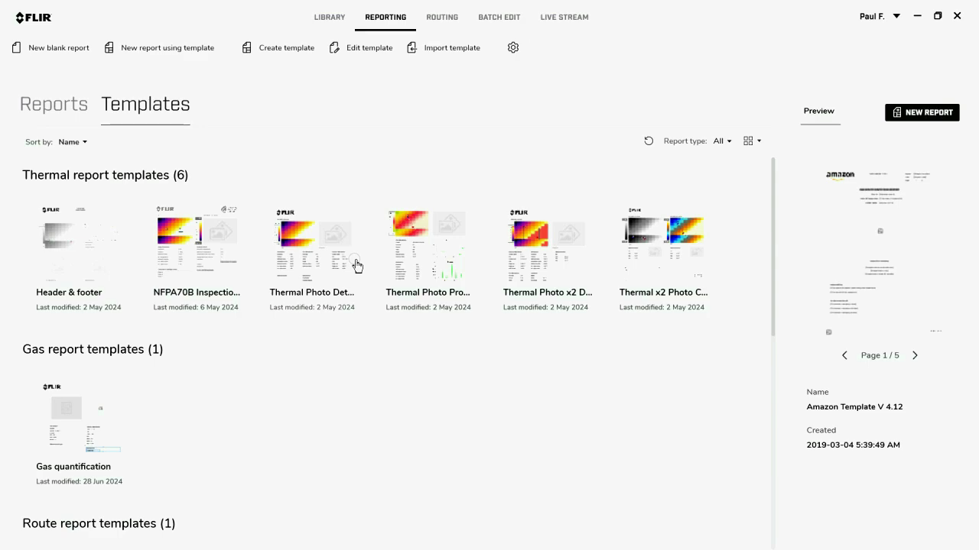
right_click(345, 217)
click(223, 245)
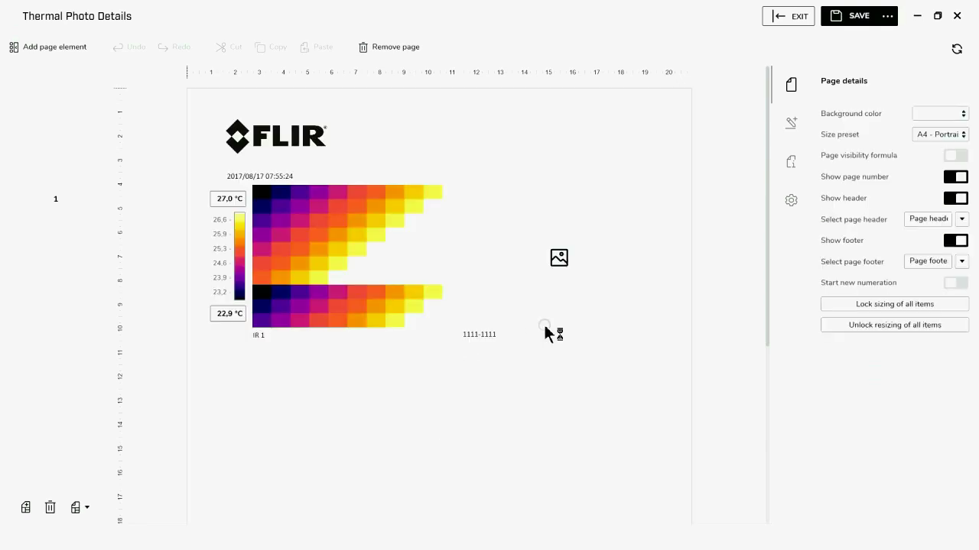
scroll(468, 338, down, 5)
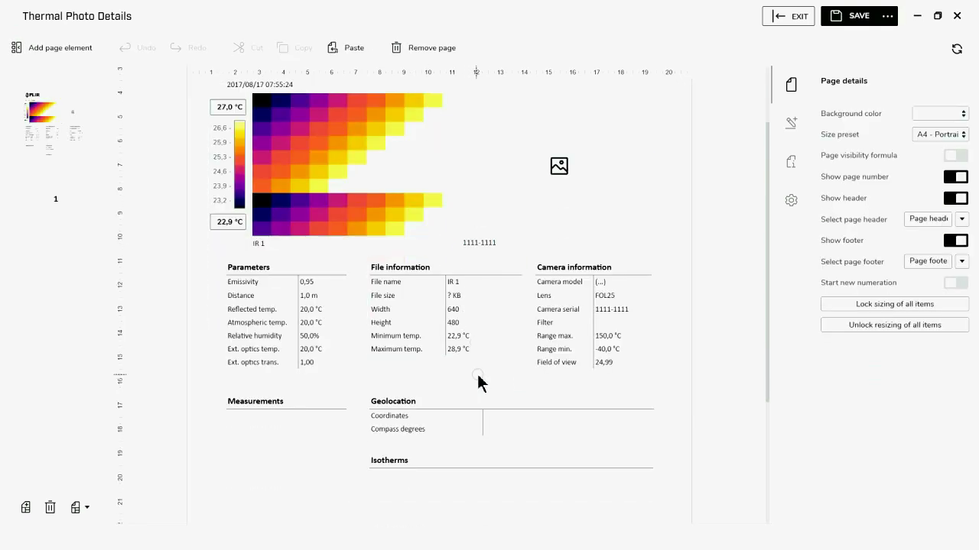
scroll(501, 380, up, 5)
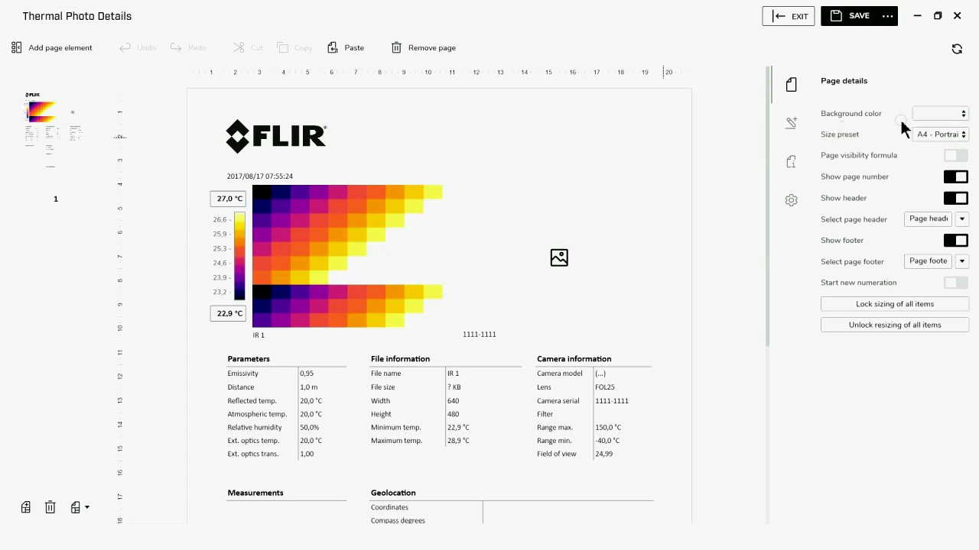
click(965, 136)
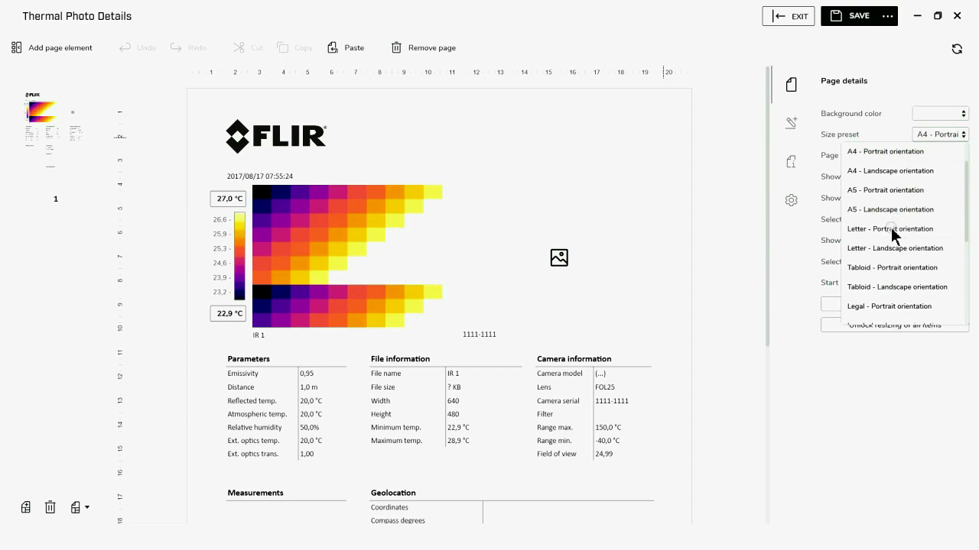
click(892, 229)
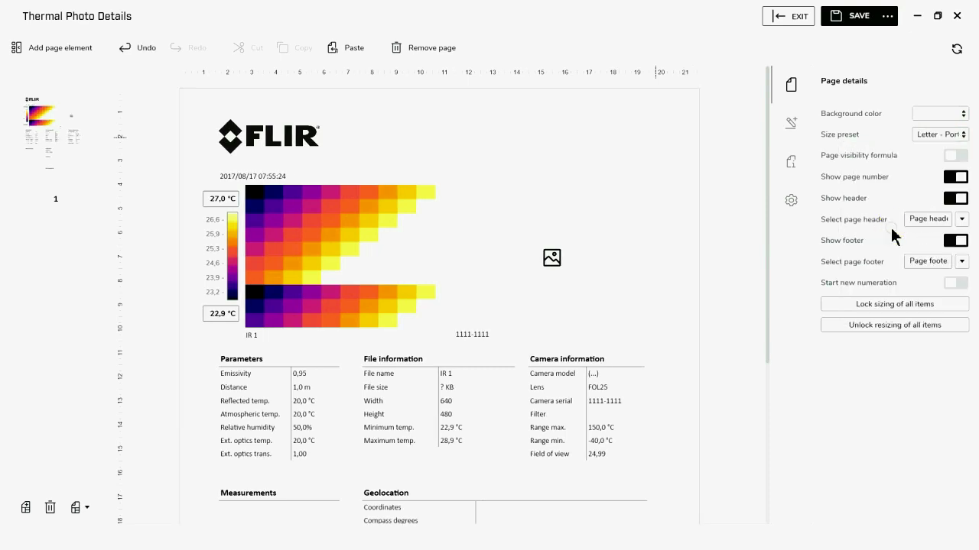
Save the edited template under the new name "My sample template" and exit the template editor.
click(887, 17)
click(847, 58)
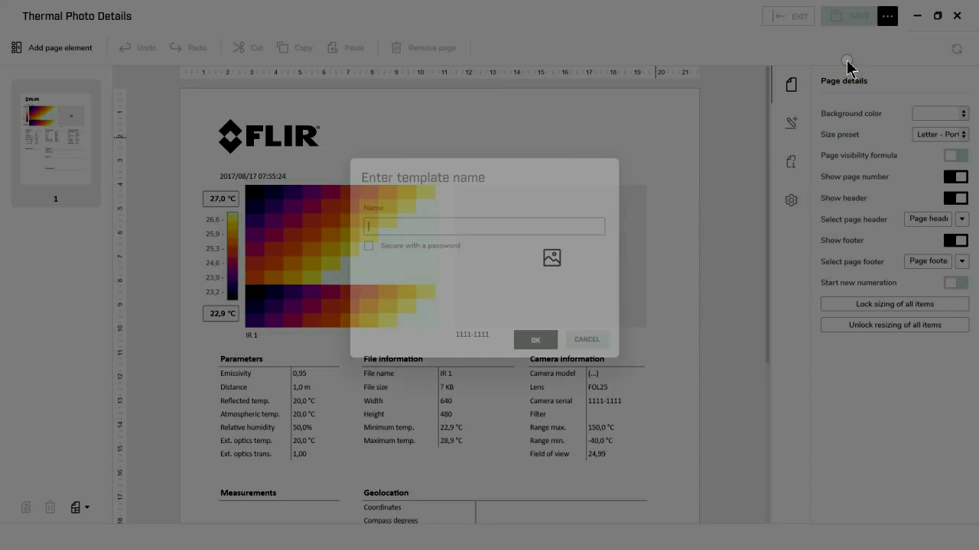
text(M)
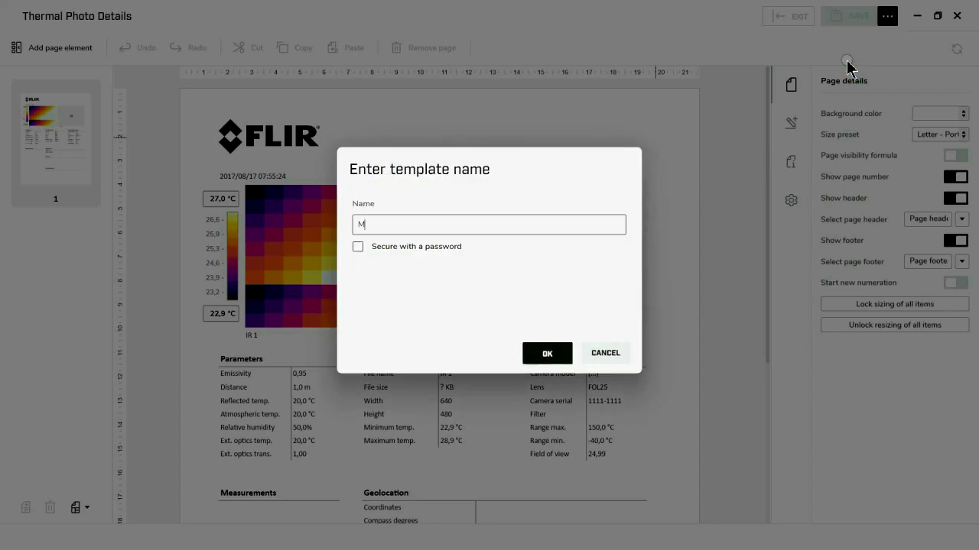
text(y sample template)
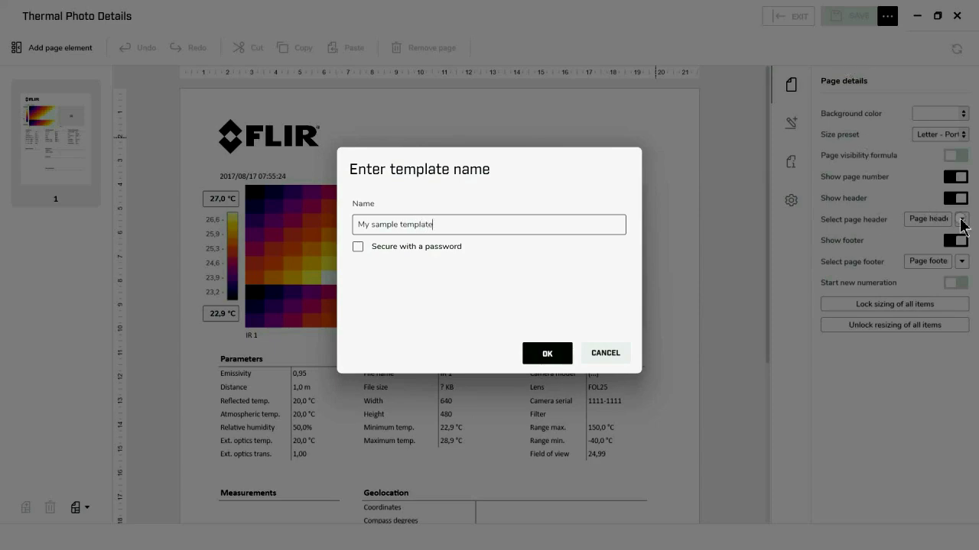
click(537, 356)
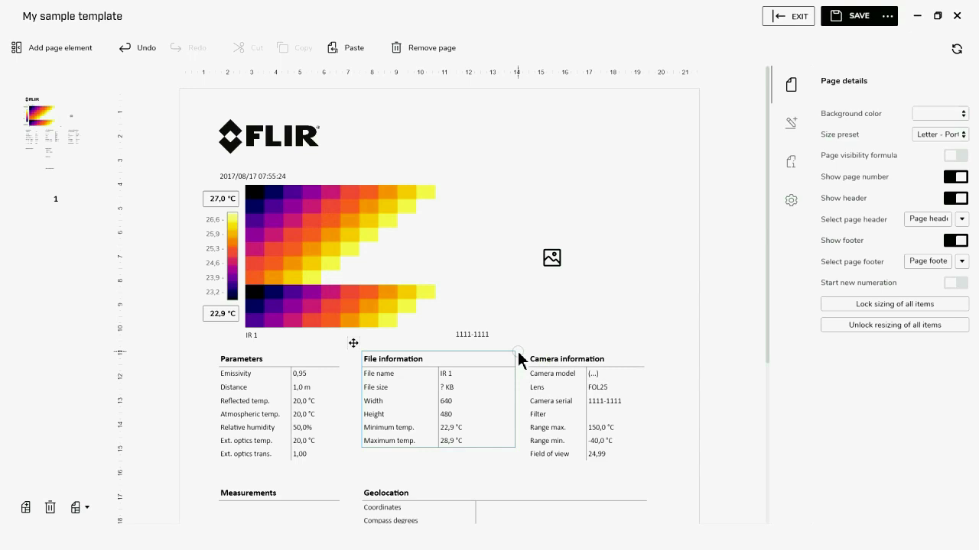
click(781, 16)
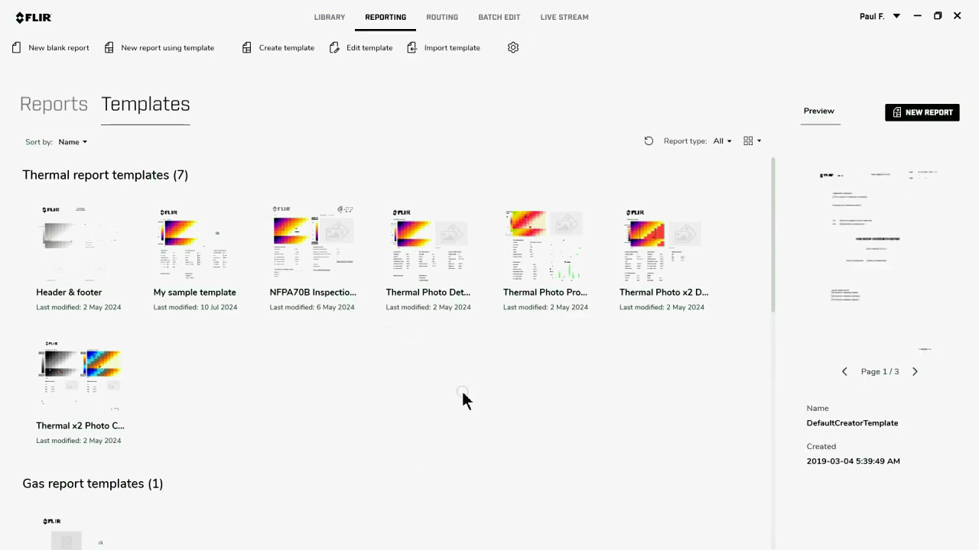
Create a new template and browse the Core and Thermal page elements available for it.
click(289, 48)
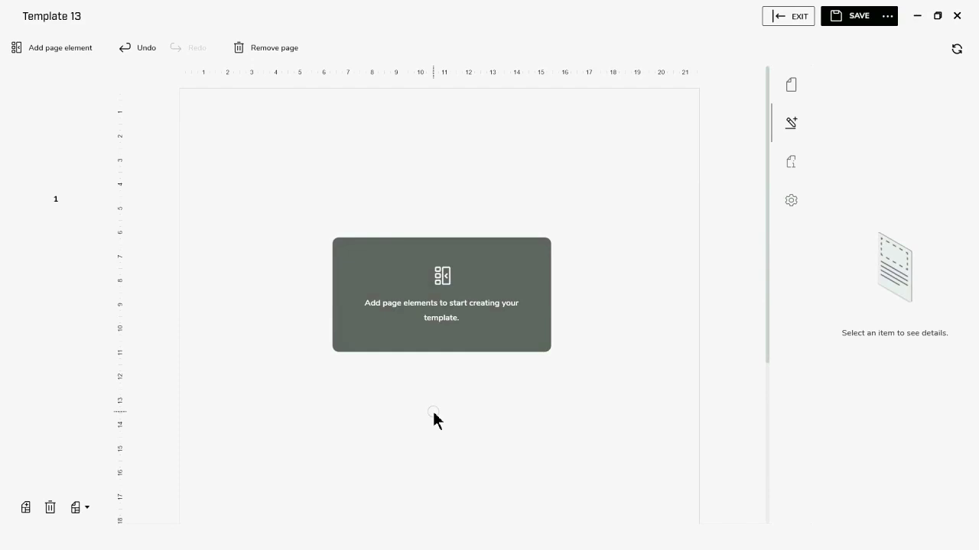
click(59, 51)
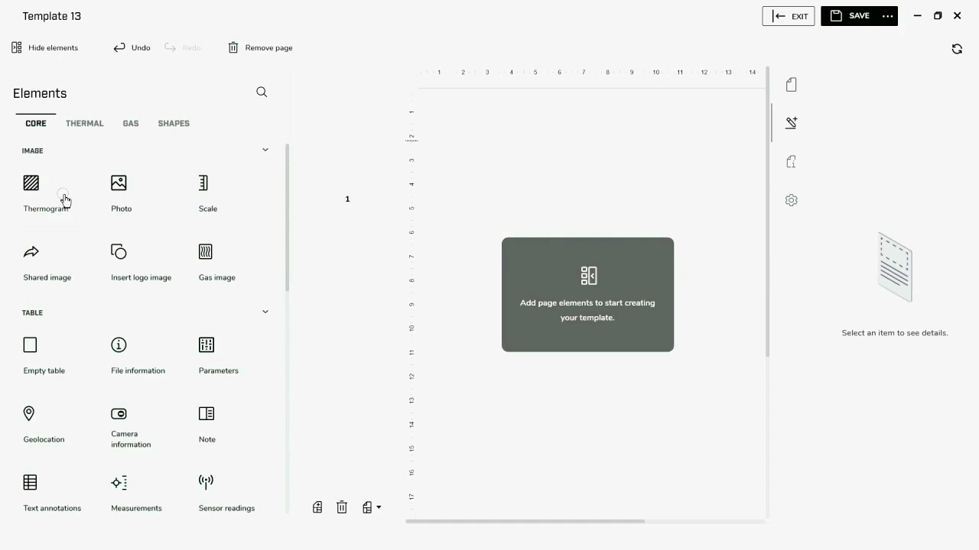
scroll(231, 298, down, 1)
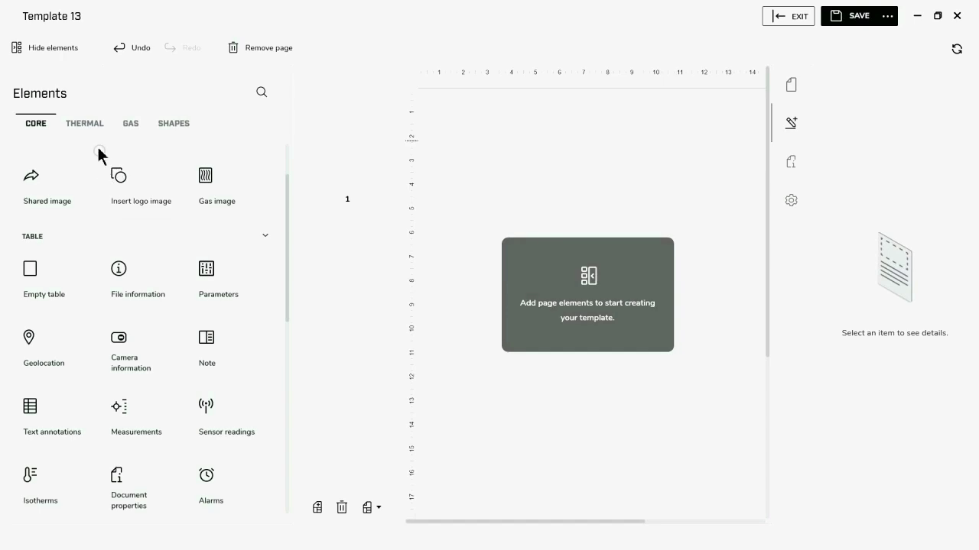
click(75, 122)
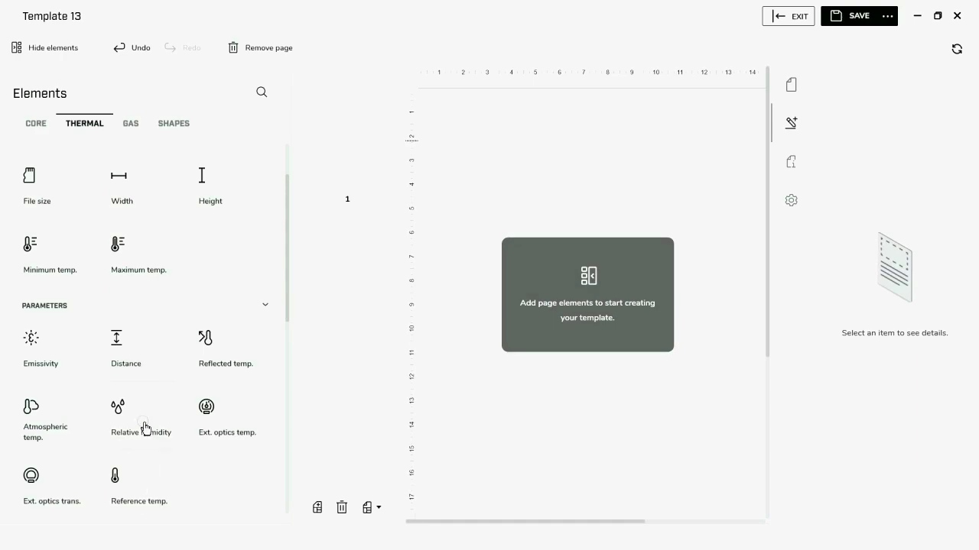
scroll(150, 416, up, 2)
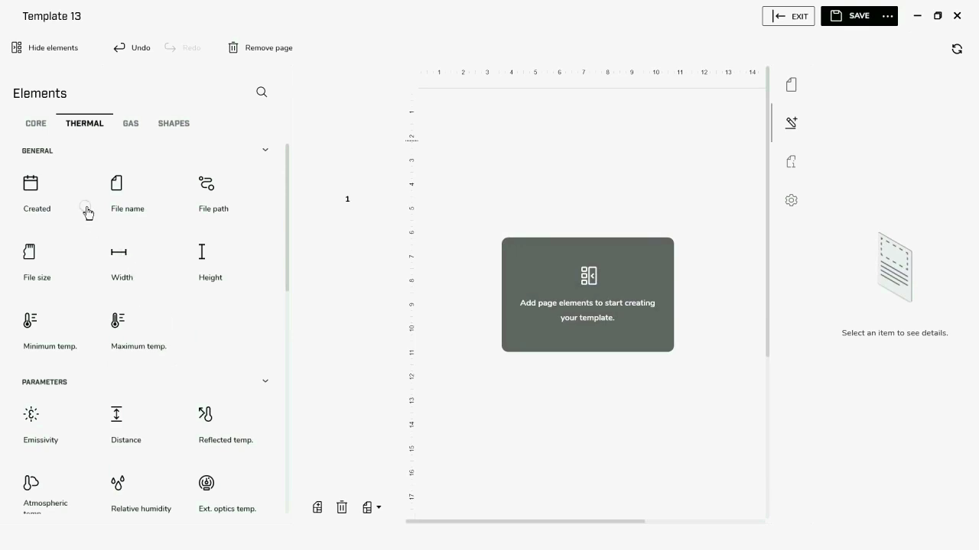
click(37, 122)
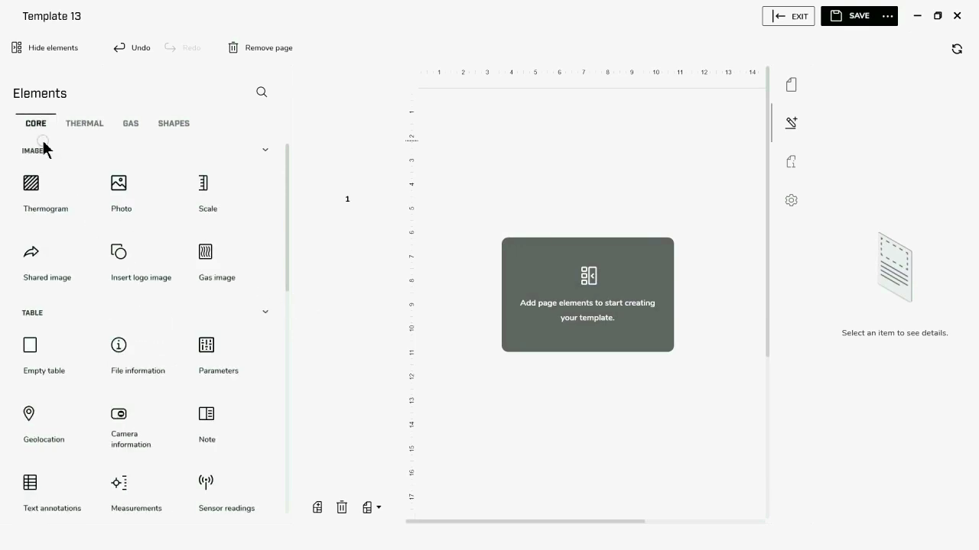
Add a thermogram to the page at about left 76, top 105, with its built-in scale turned off.
click(52, 188)
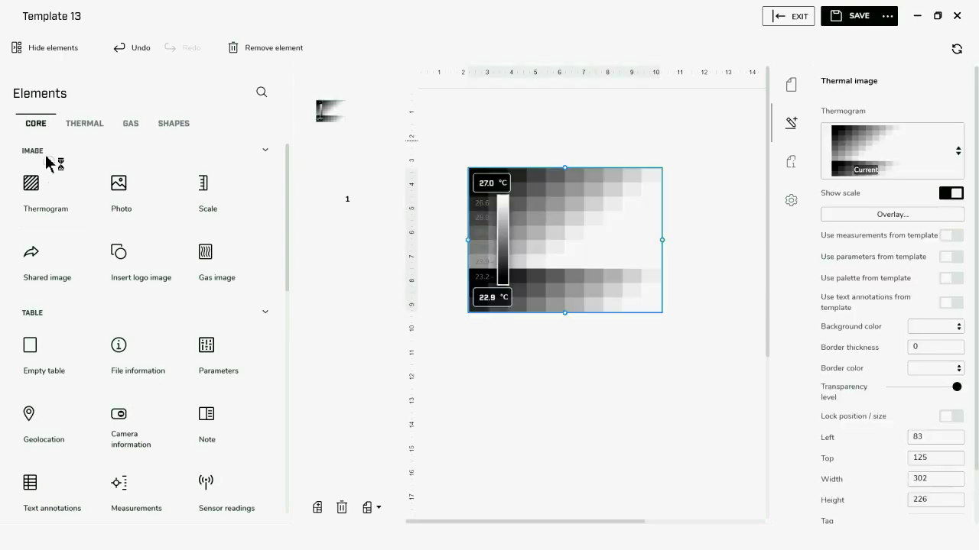
click(38, 50)
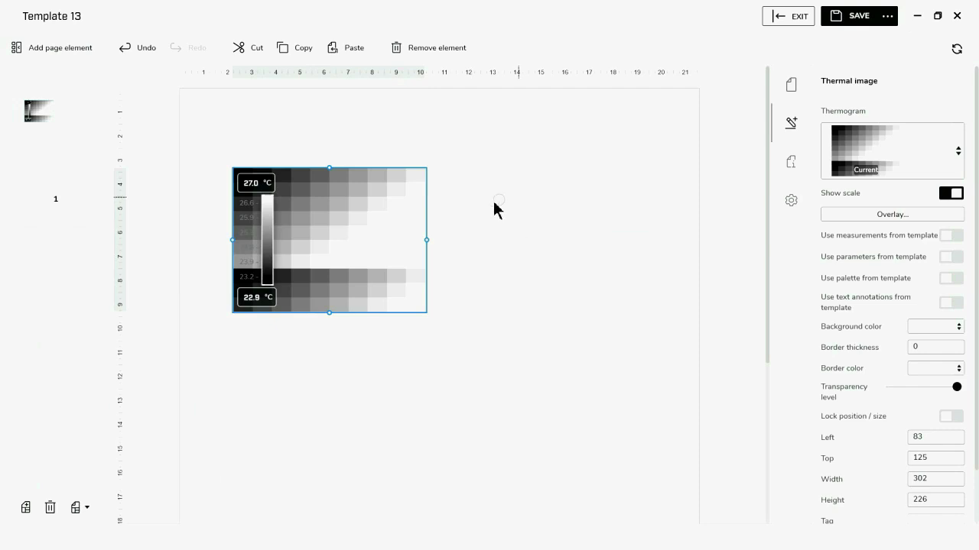
drag(409, 201, 378, 190)
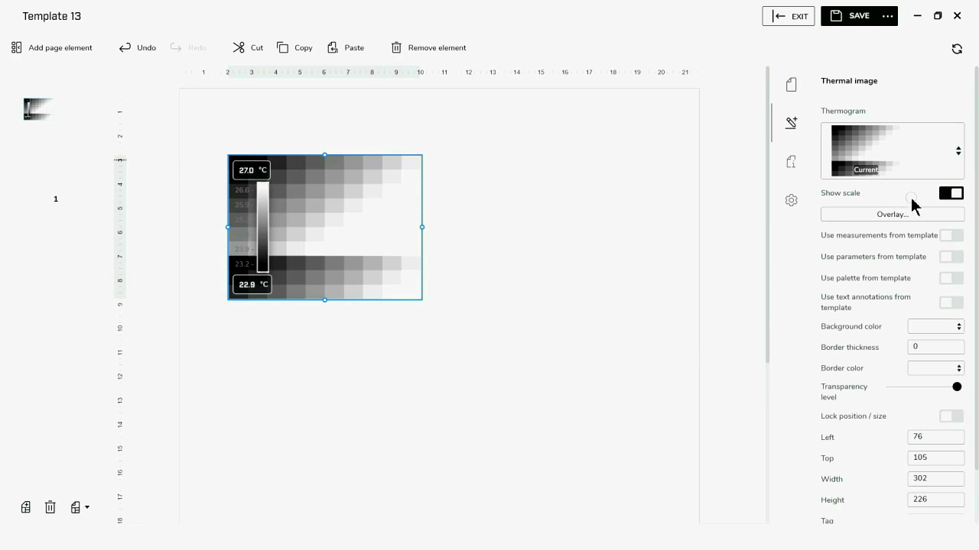
click(954, 196)
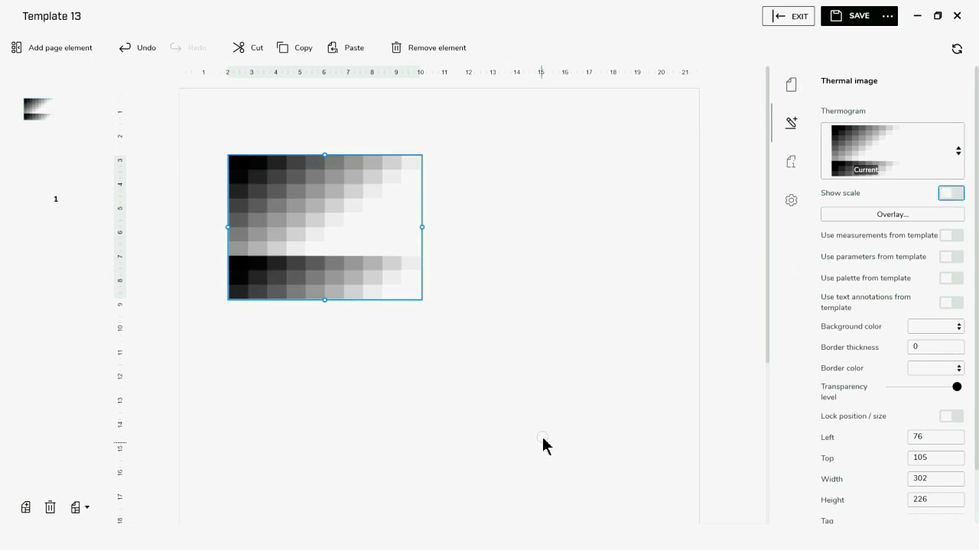
Add a separate scale element and a photo placeholder to the template page.
click(47, 49)
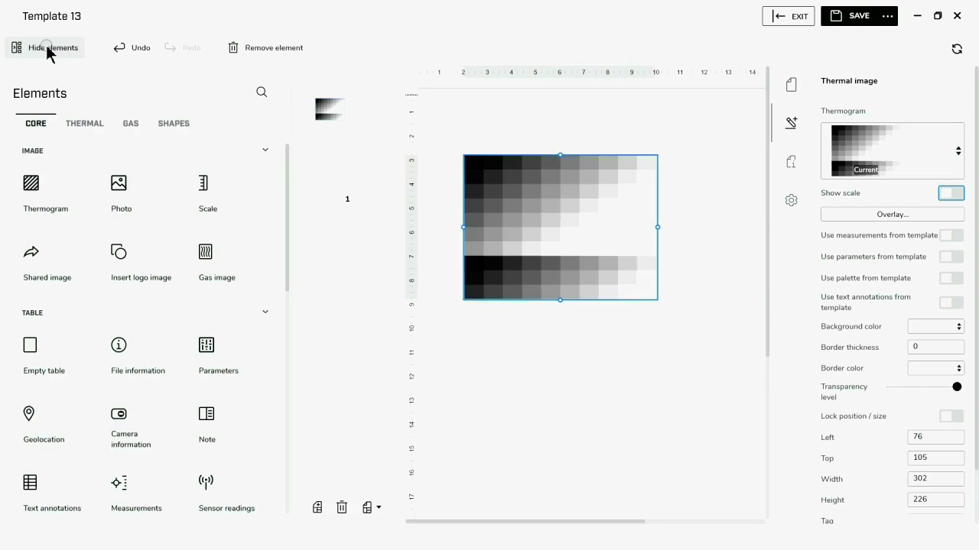
click(208, 203)
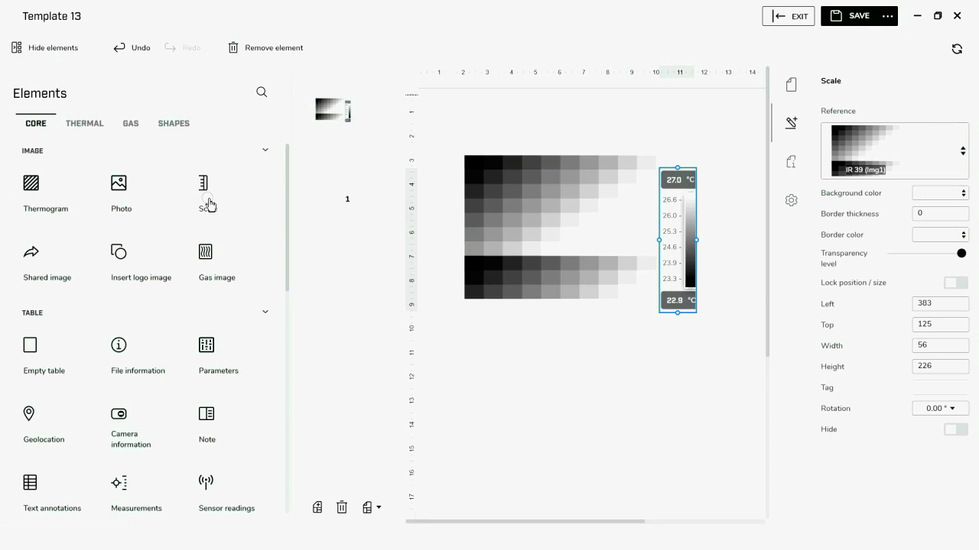
click(153, 212)
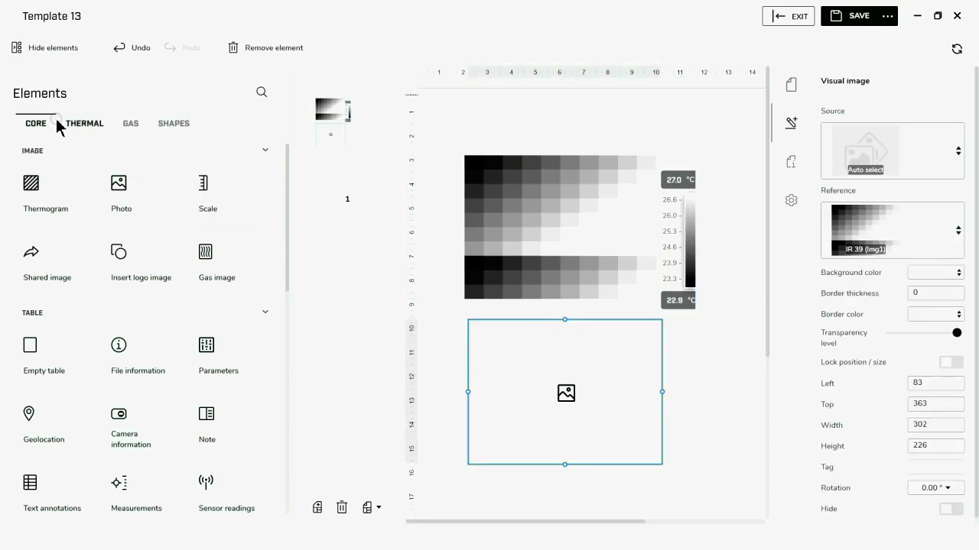
click(48, 48)
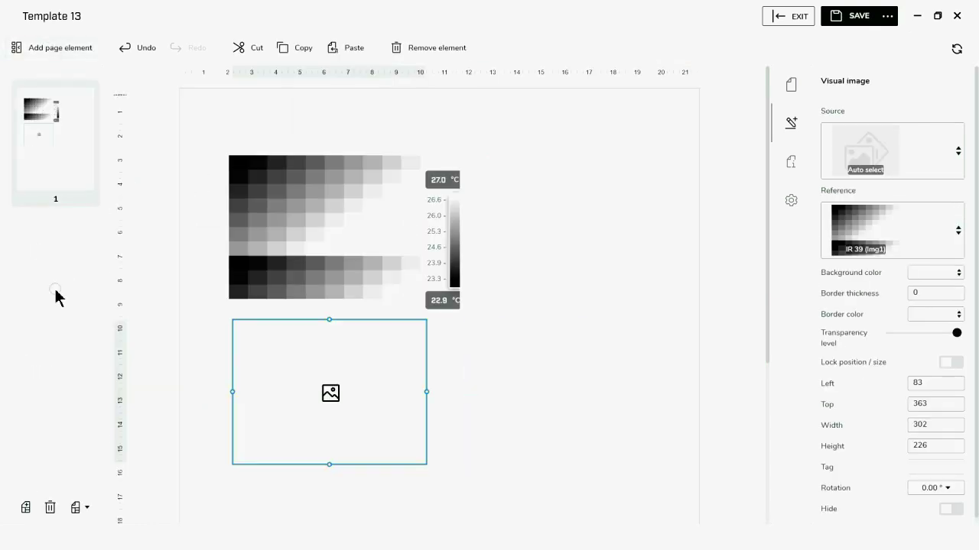
Align the scale beside the thermogram at about left 385, top 105, and the photo beside it at about left 456, top 105.
drag(451, 260, 459, 246)
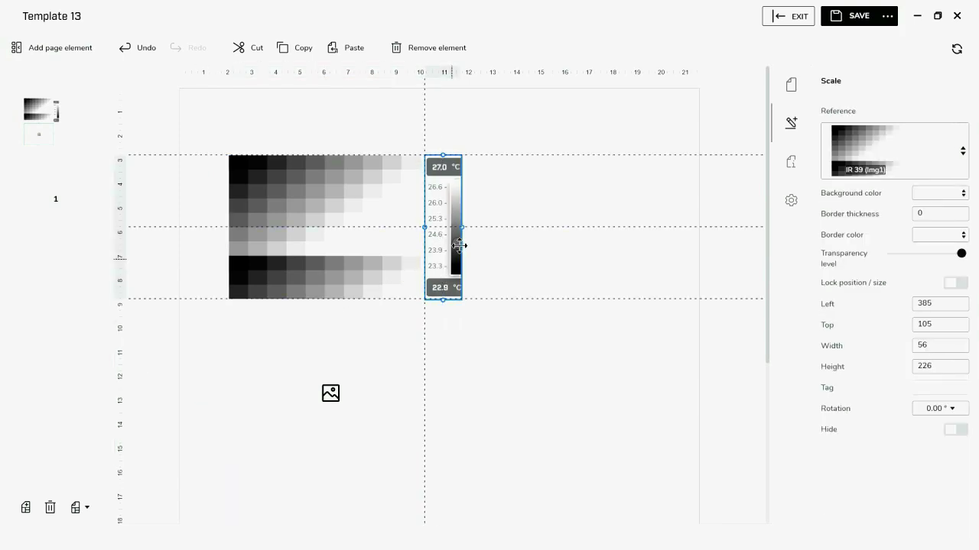
drag(378, 356, 617, 205)
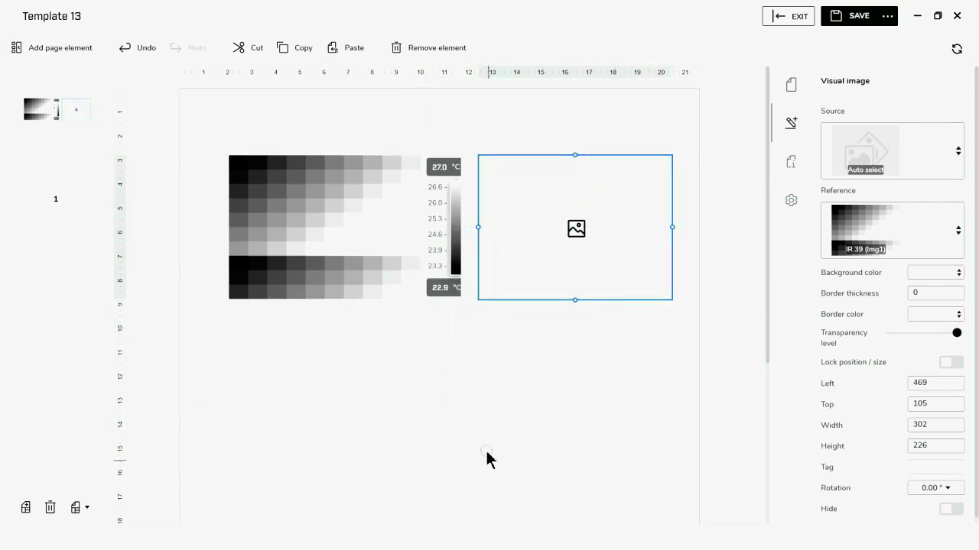
drag(552, 252, 546, 252)
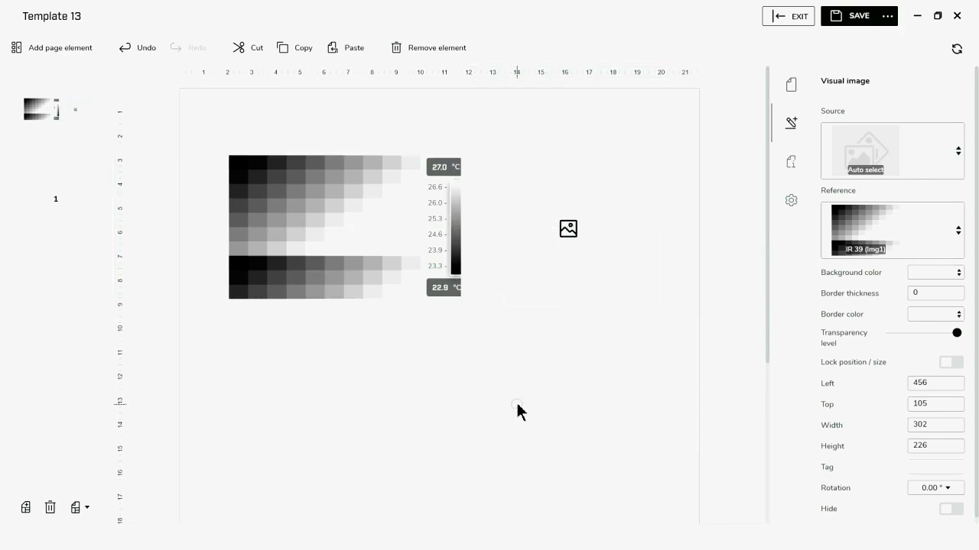
Save the template under the name "My Template V 0.01" without password protection.
click(517, 412)
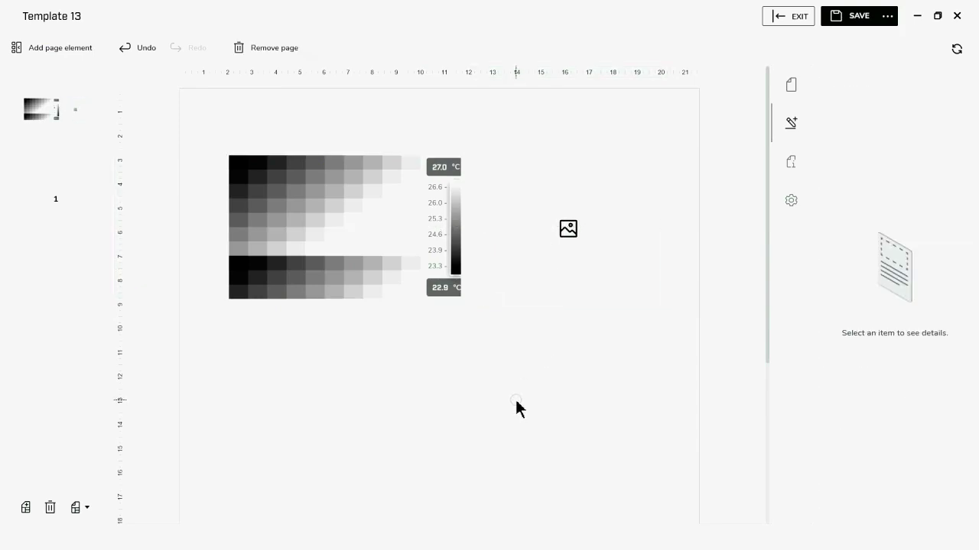
click(867, 25)
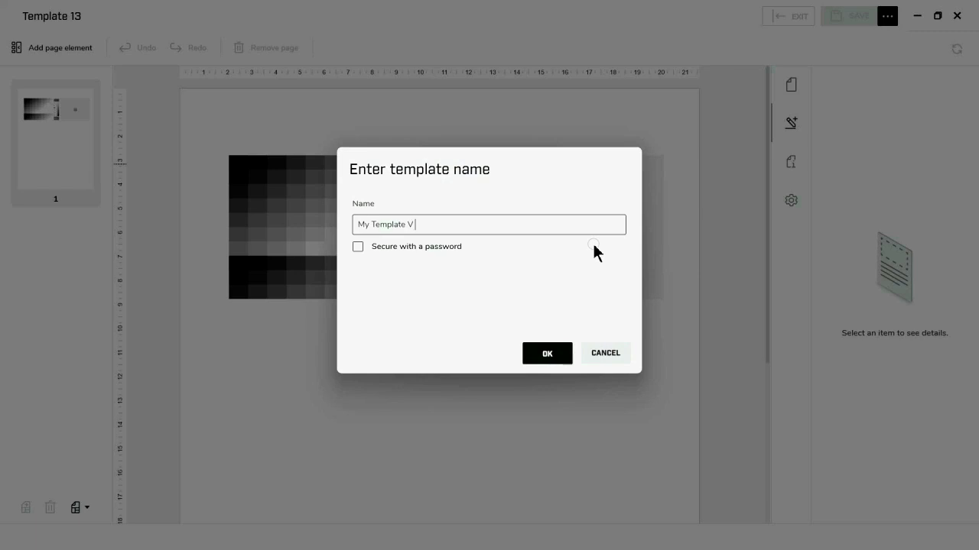
text(My Template V 0.01)
click(555, 356)
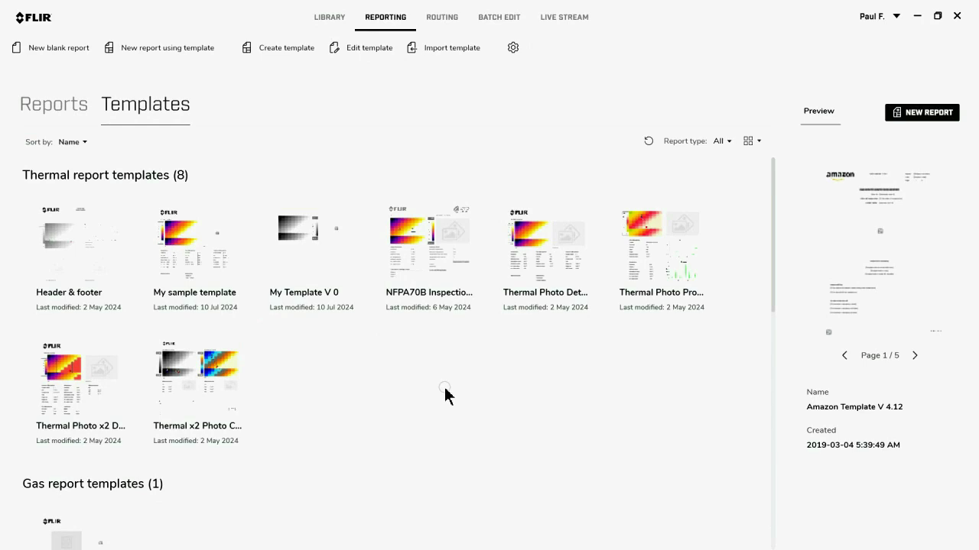
Start a test report from My Template V 0.01 and add the thermal images from the 100_FLIR folder to it.
click(320, 277)
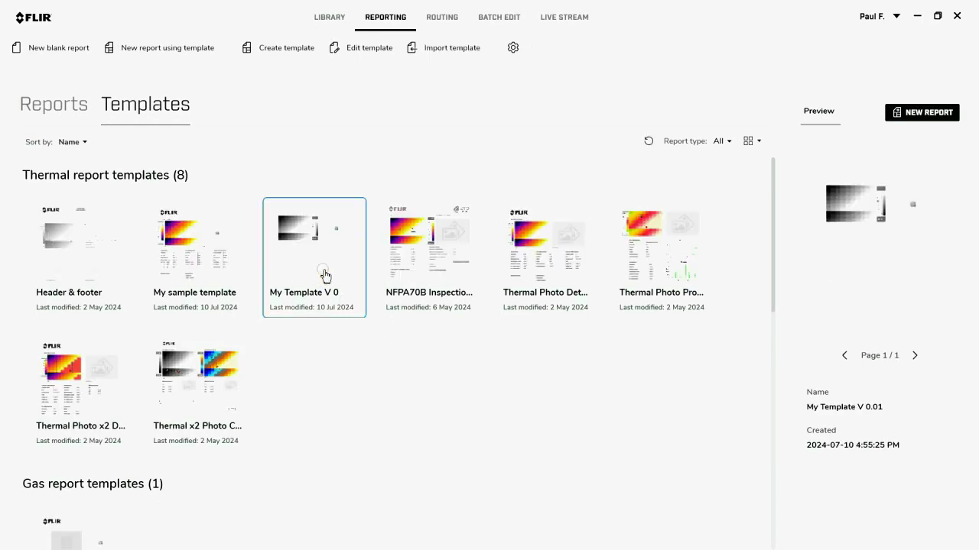
double_click(325, 275)
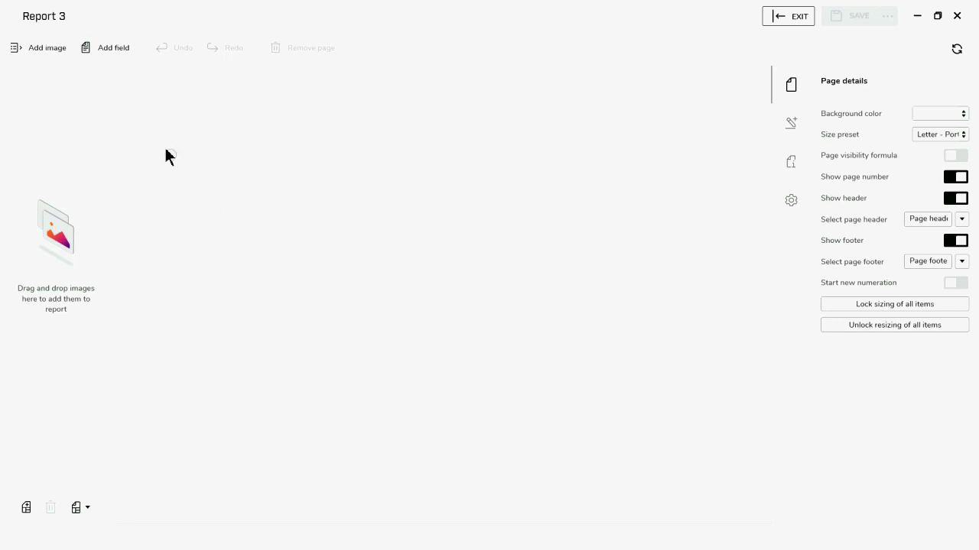
click(30, 47)
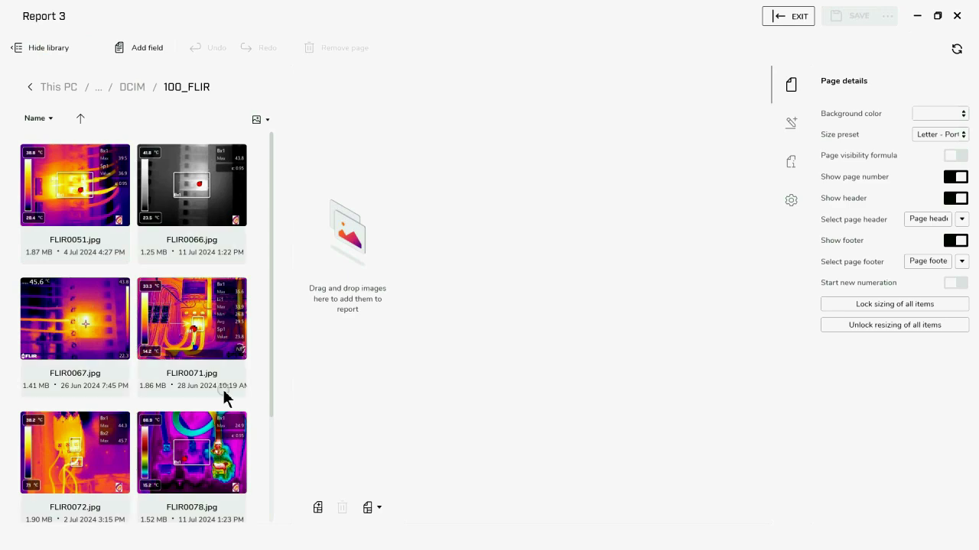
mouse_move(208, 344)
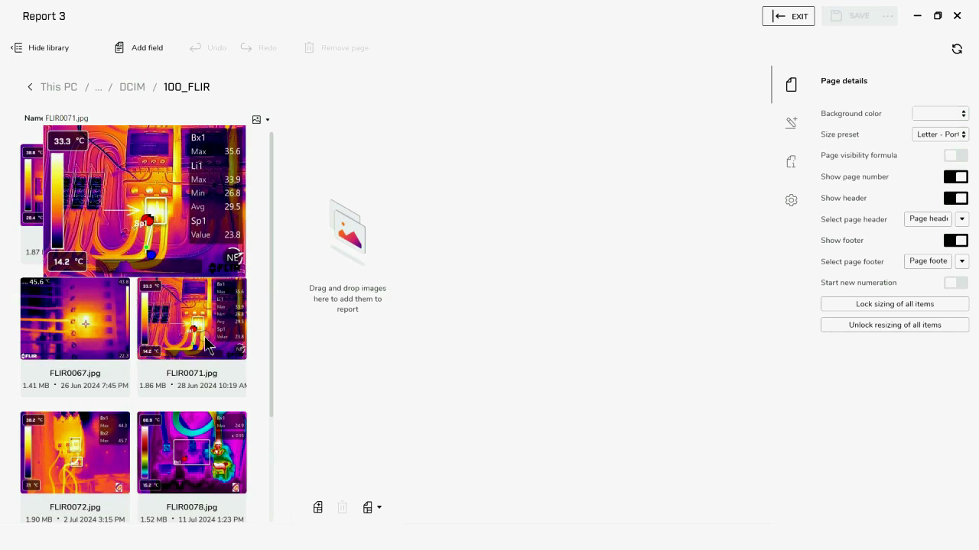
drag(208, 344, 313, 342)
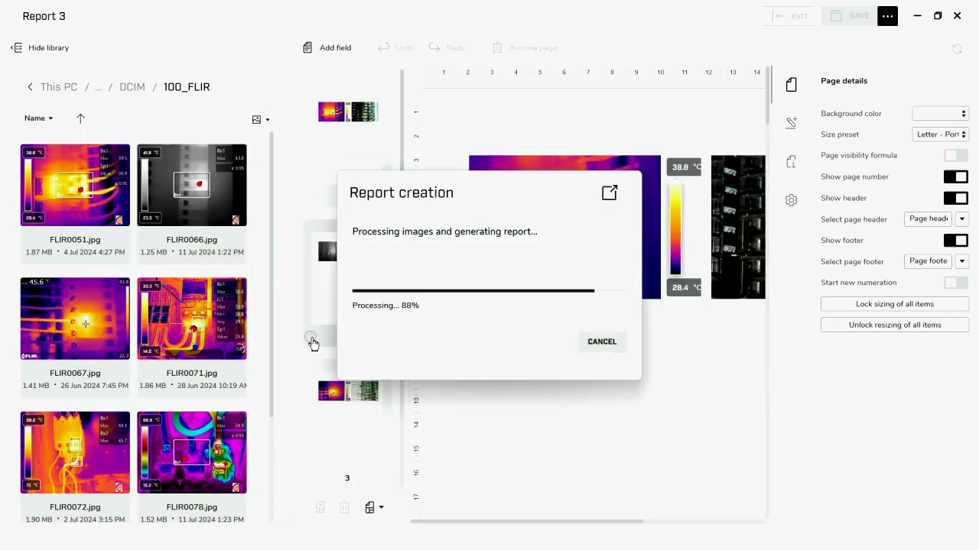
click(49, 49)
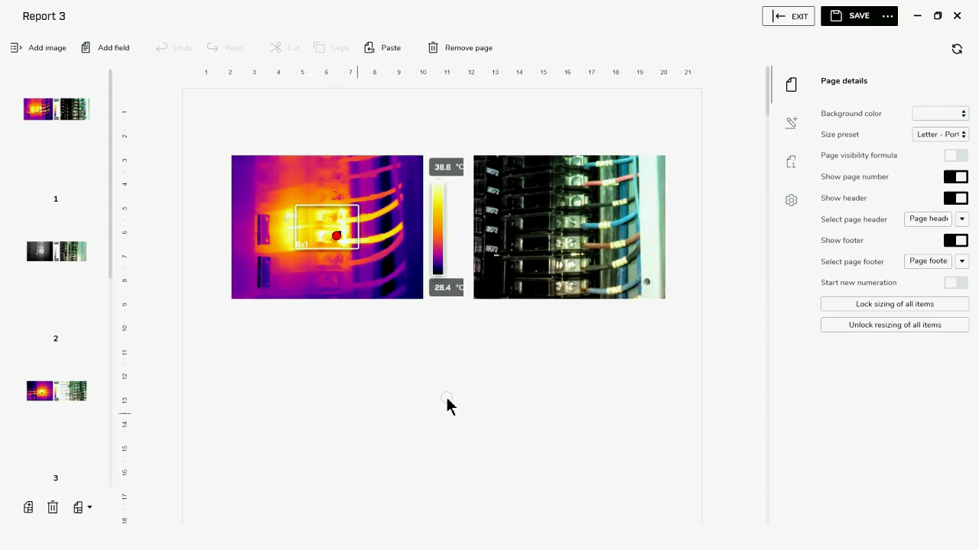
Check the thermogram, scale and photo layout across the generated report pages and exit the report without saving.
scroll(583, 372, down, 6)
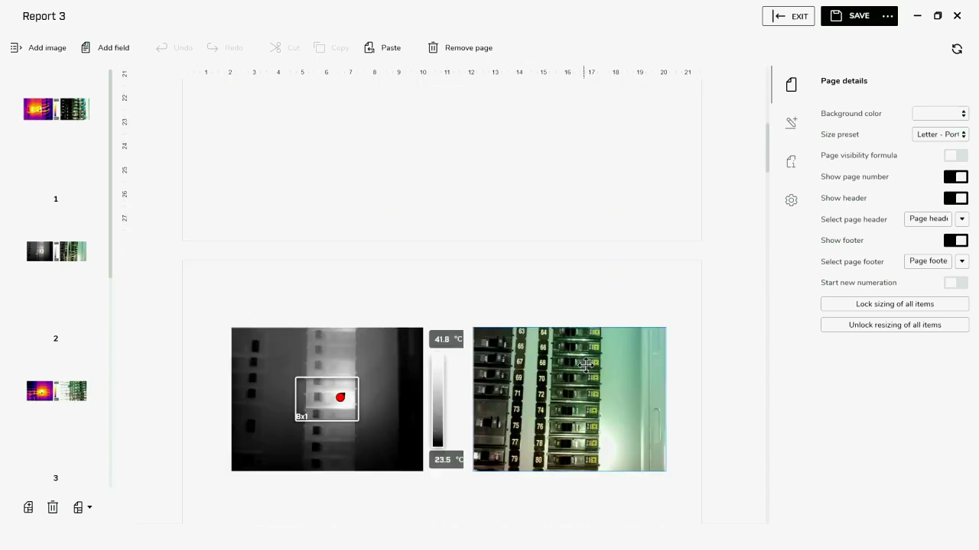
scroll(583, 372, down, 8)
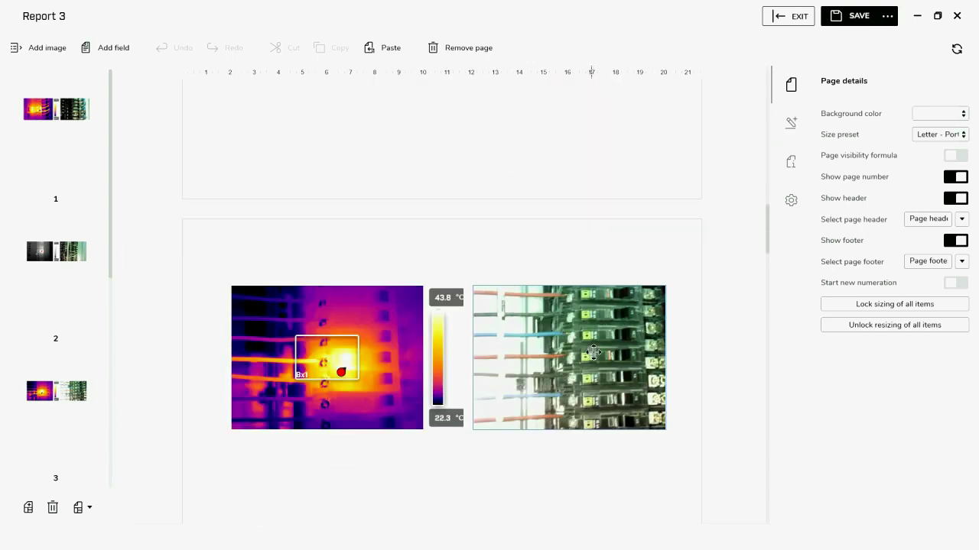
scroll(593, 354, down, 3)
scroll(565, 358, up, 1)
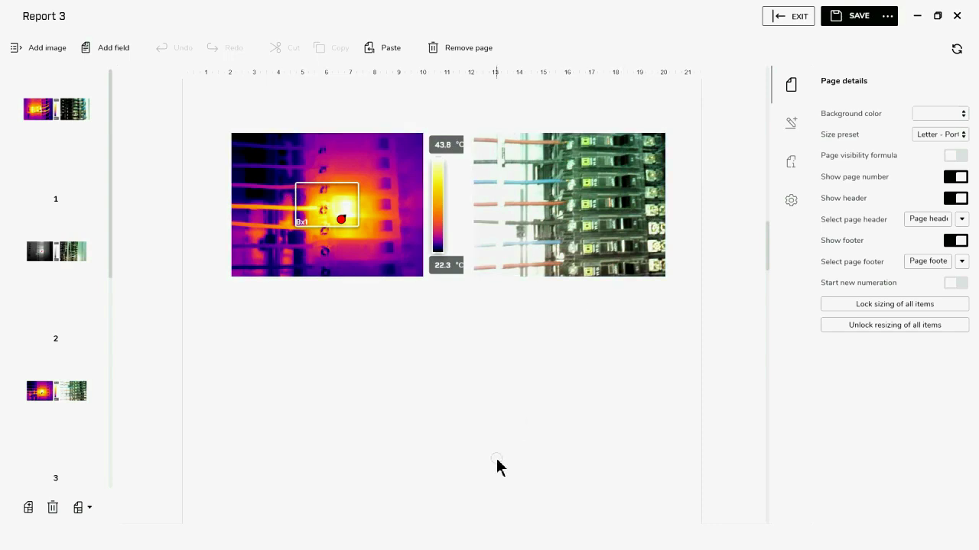
scroll(497, 458, down, 8)
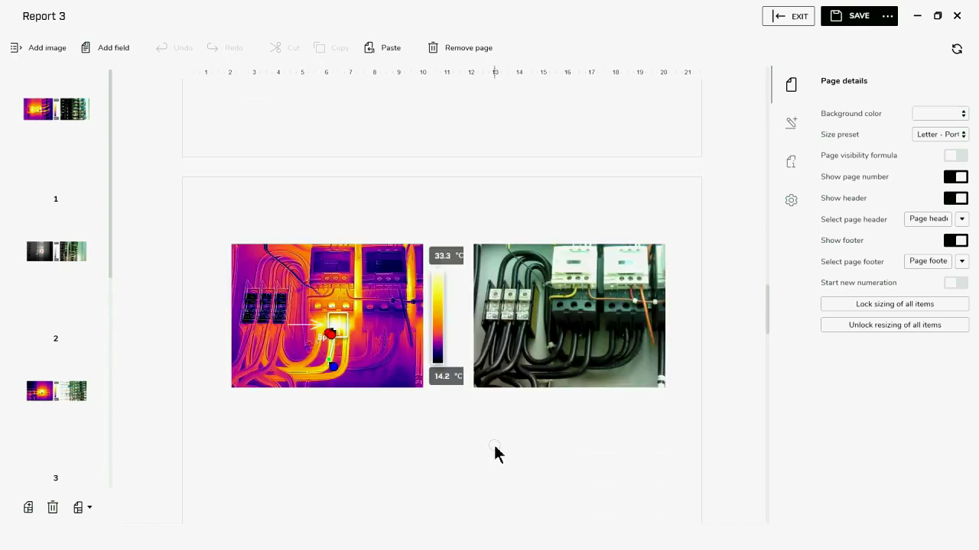
scroll(495, 453, down, 5)
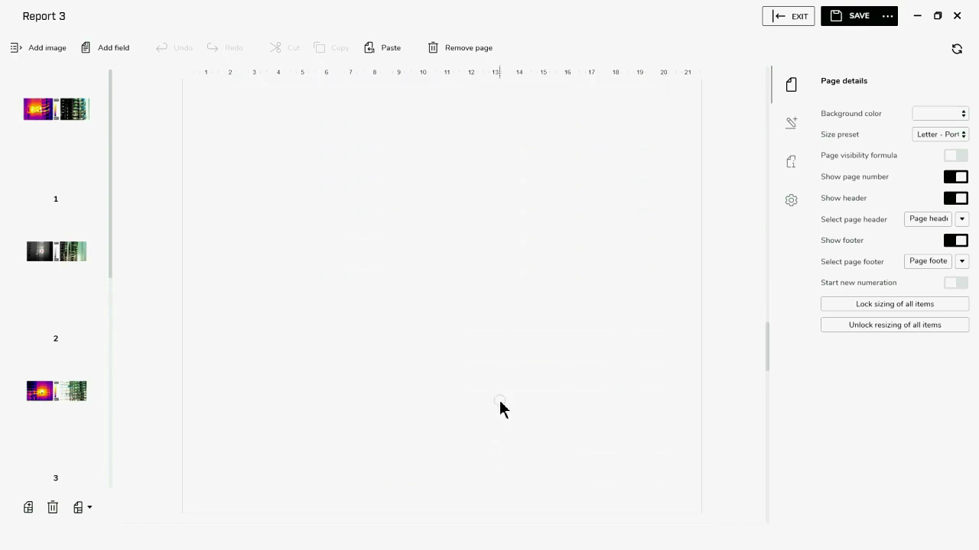
scroll(500, 380, up, 3)
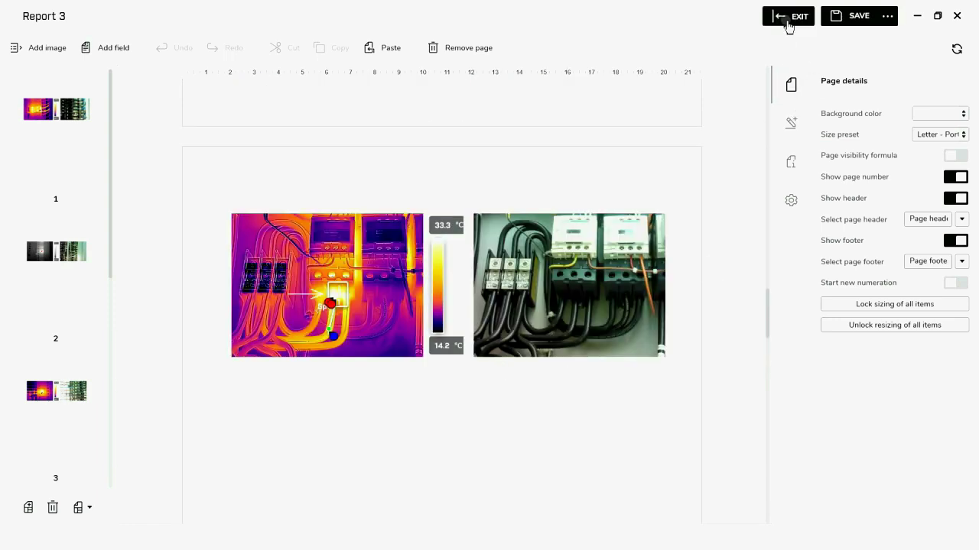
click(788, 27)
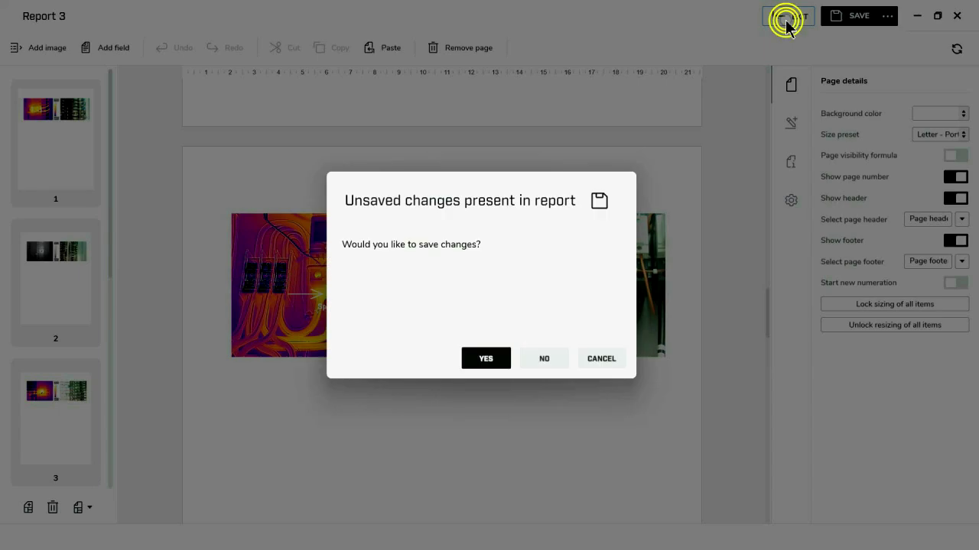
click(547, 361)
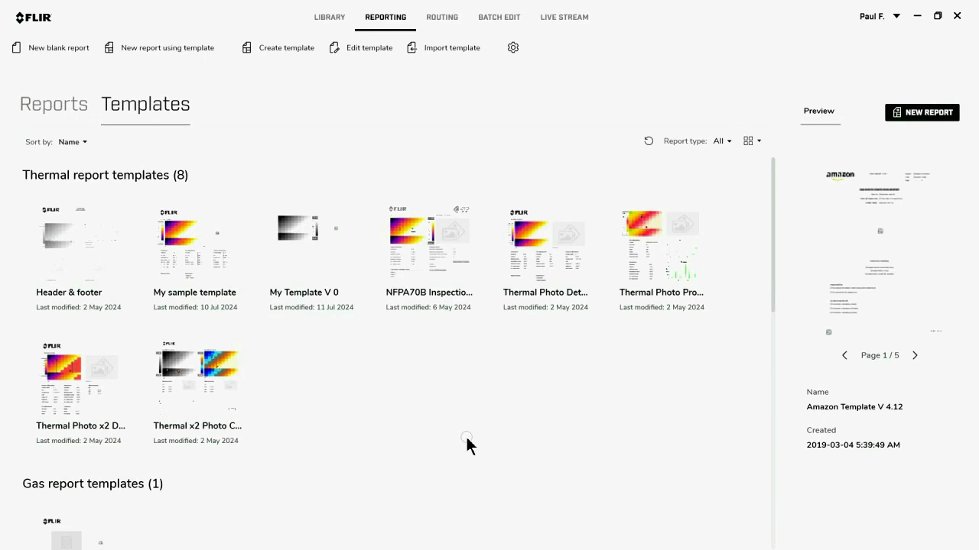
Open My Template V 0.01 for editing and save it as a new template named "My Template V 0.02".
click(324, 264)
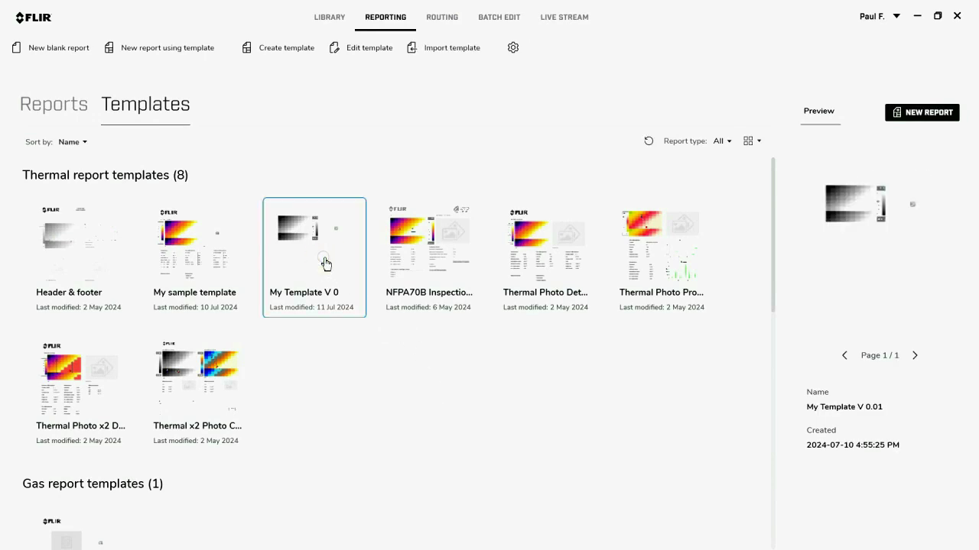
right_click(324, 264)
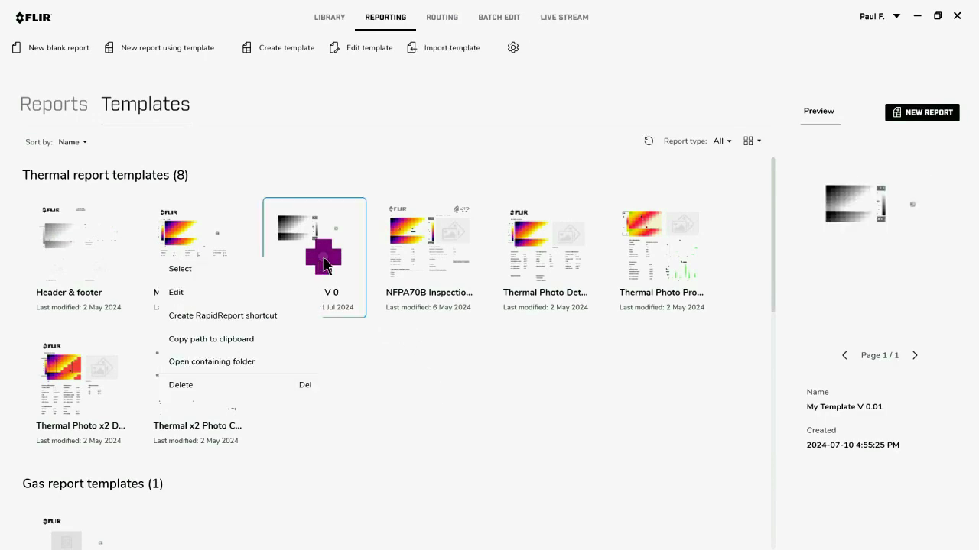
click(227, 295)
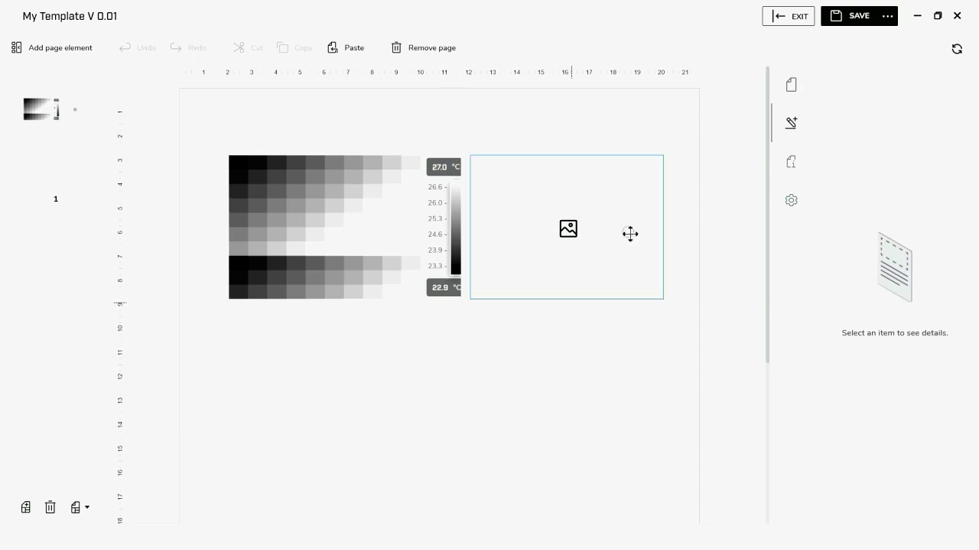
click(887, 16)
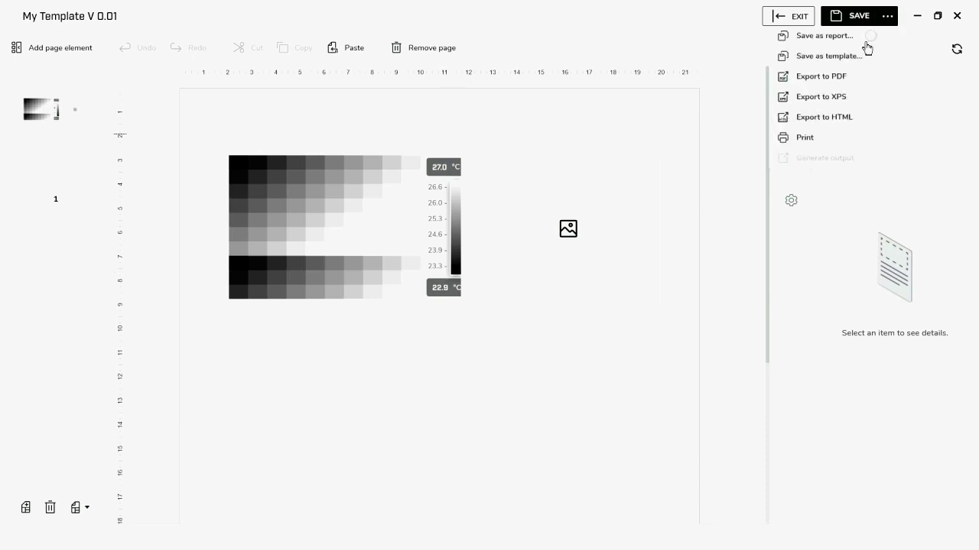
click(822, 57)
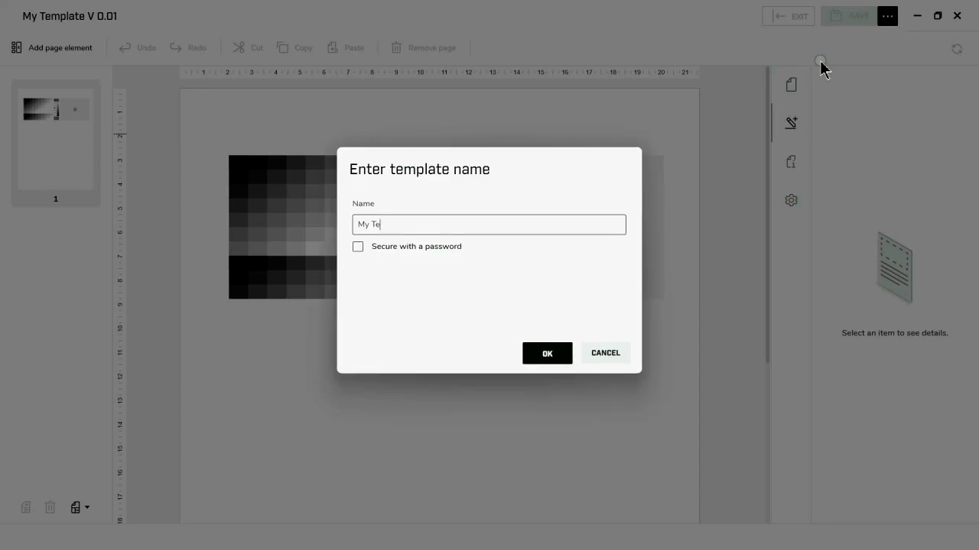
text(My Template V 0.02)
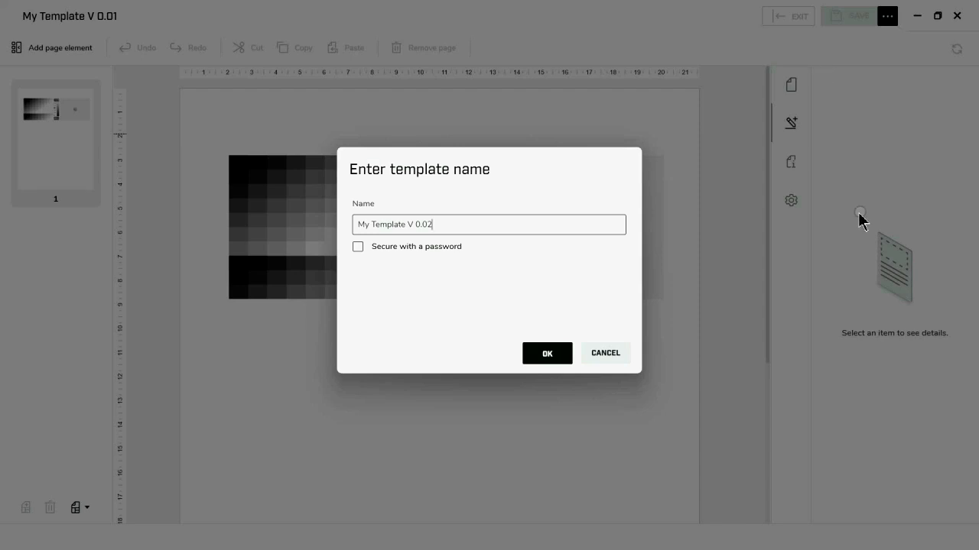
click(557, 356)
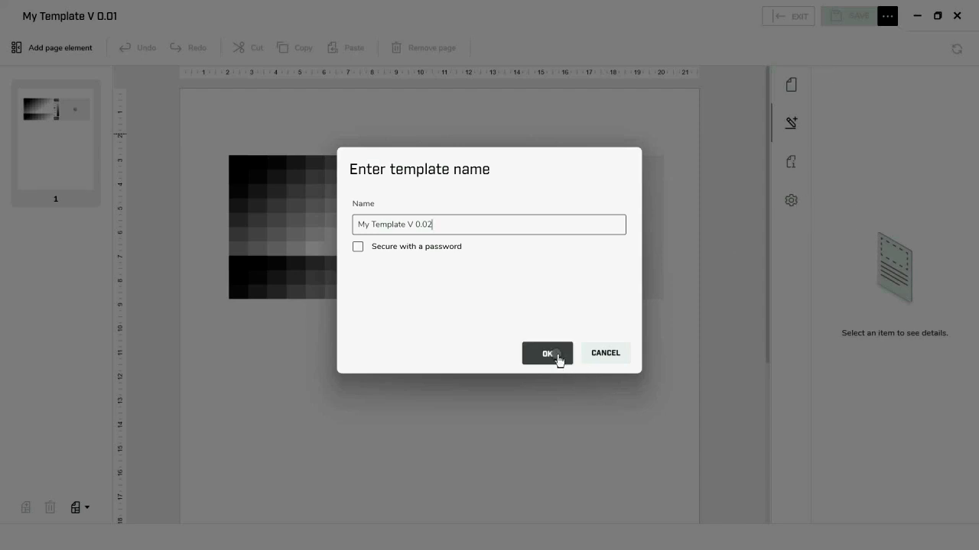
click(557, 355)
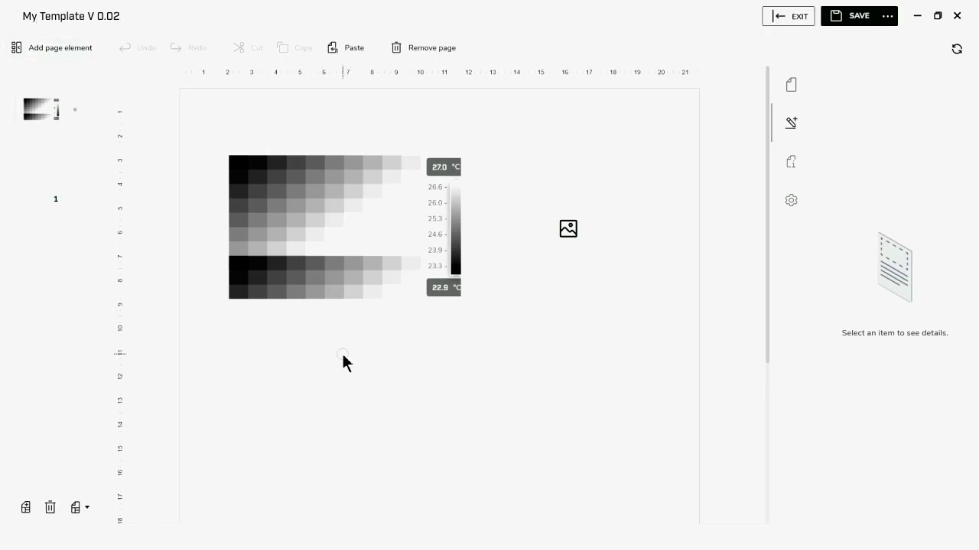
Add a File information table and a Parameters table to the template page.
click(56, 54)
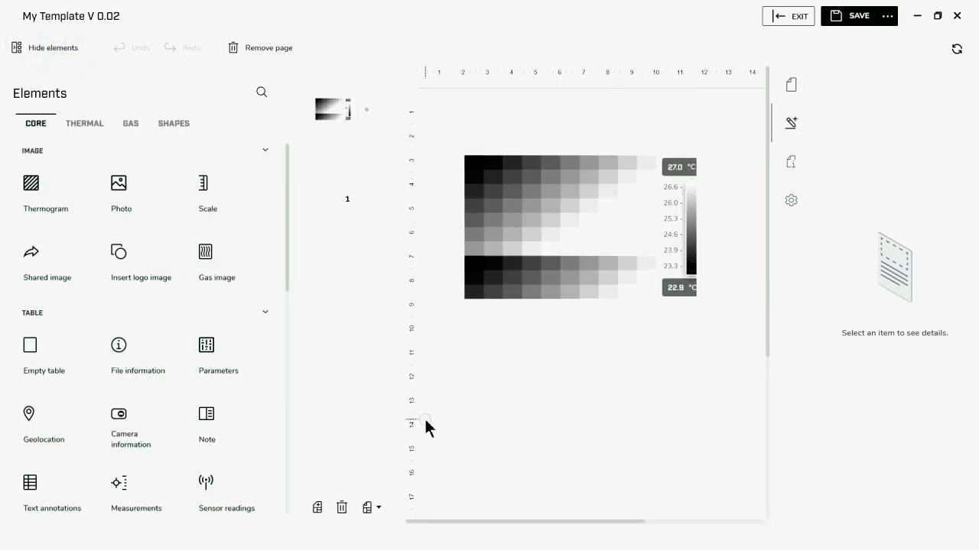
click(148, 354)
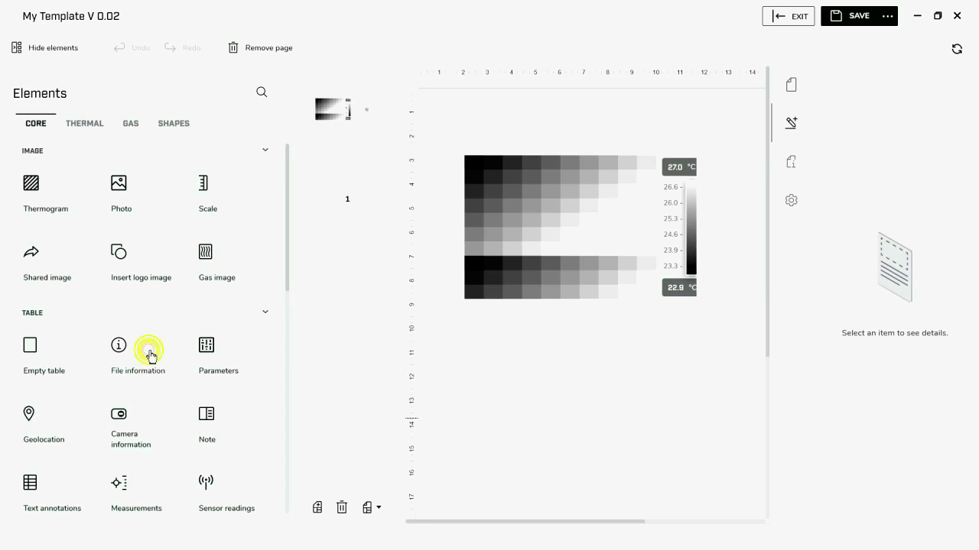
click(218, 352)
click(68, 52)
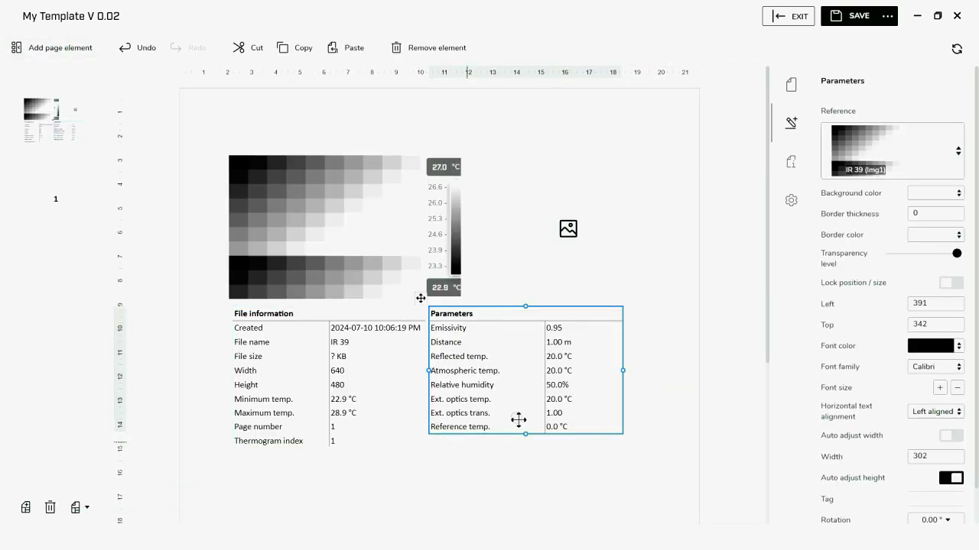
Position the Parameters table under the photo and the File information table under the thermogram, with their headers level.
drag(514, 319, 557, 335)
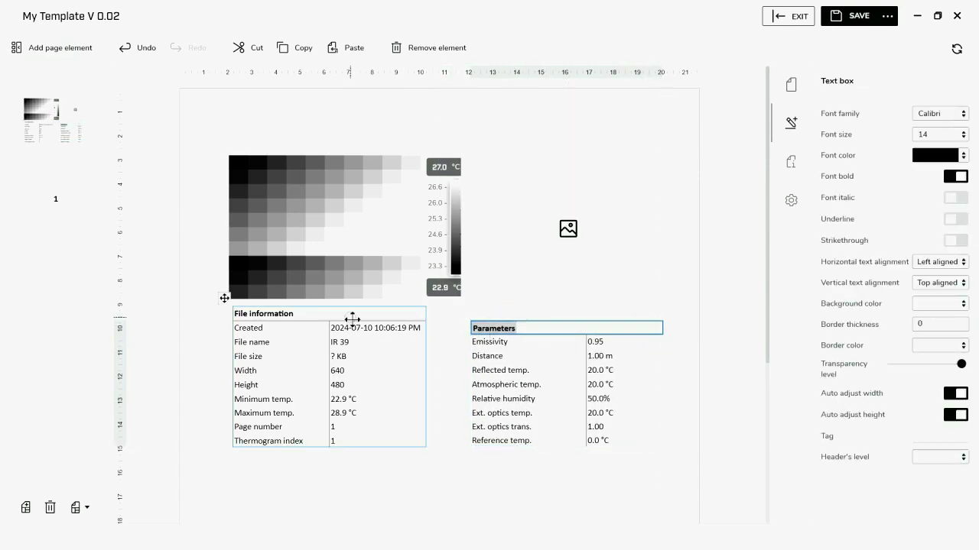
drag(352, 319, 356, 331)
click(535, 474)
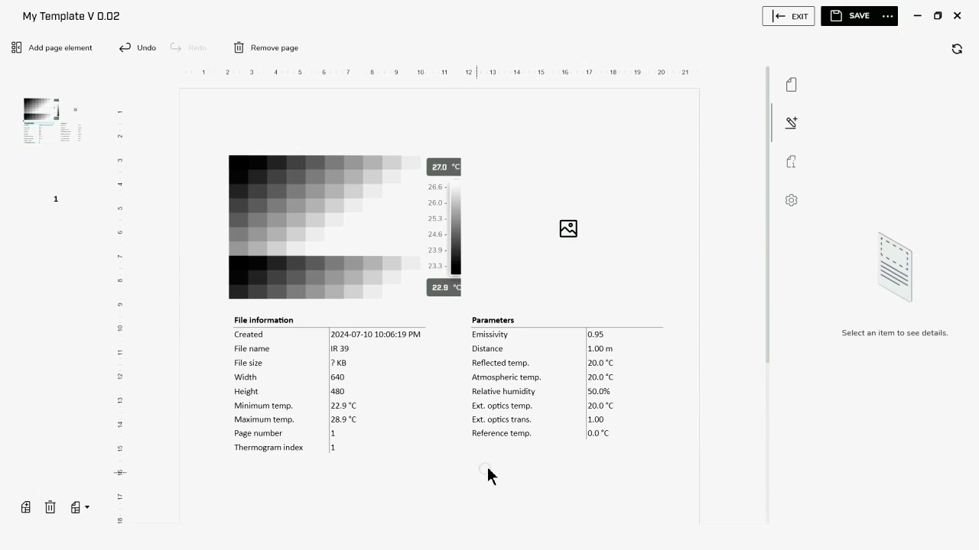
Remove the Ext. optics temp., Ext. optics trans. and Reference temp. rows from the Parameters table.
click(510, 406)
right_click(510, 406)
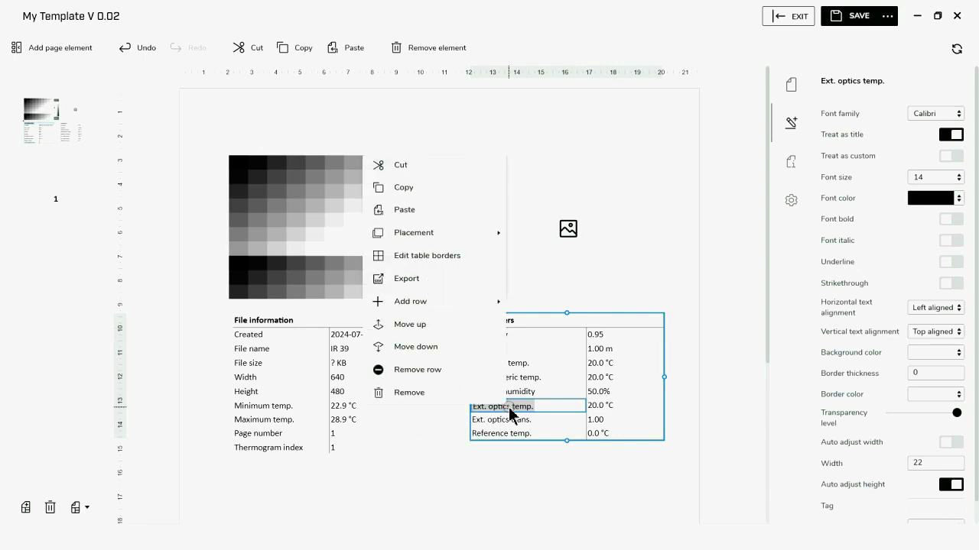
click(427, 372)
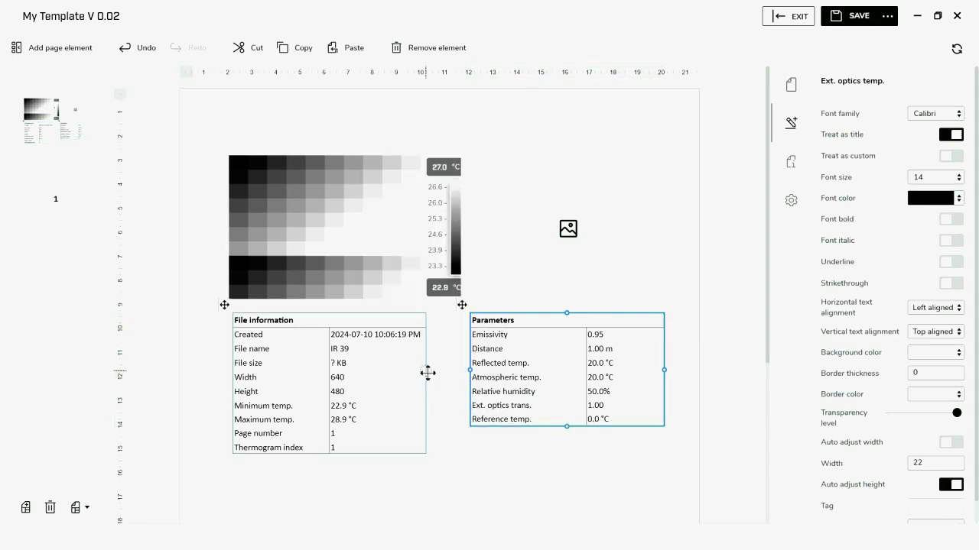
click(491, 407)
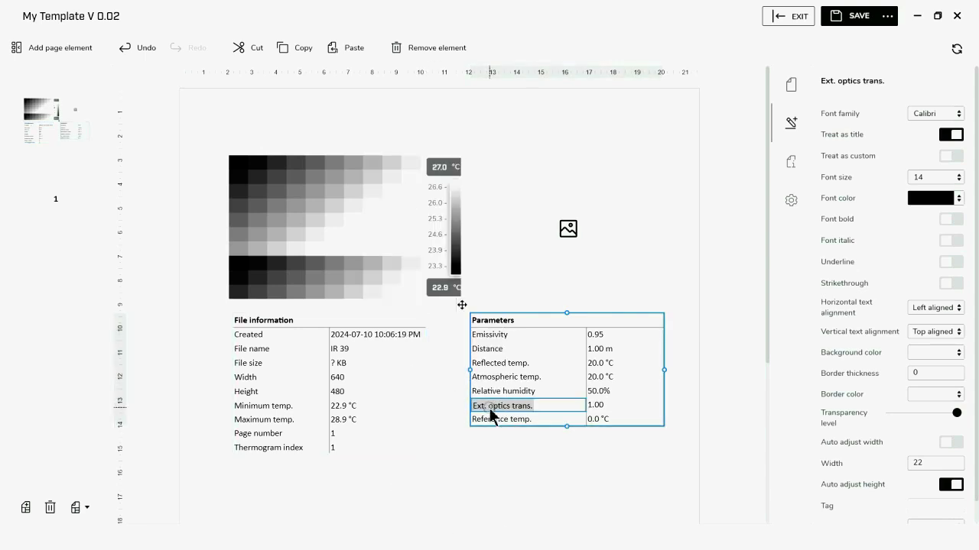
right_click(491, 407)
click(419, 374)
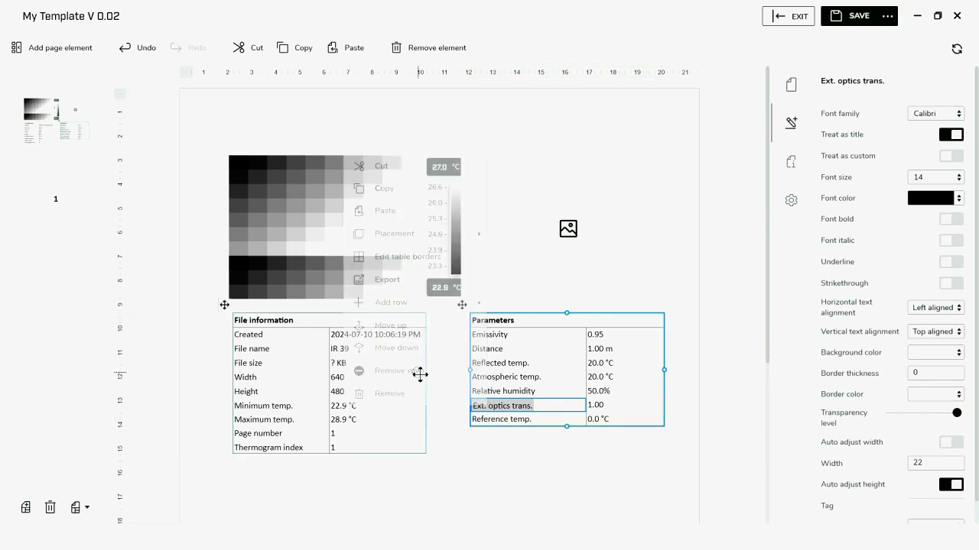
right_click(481, 406)
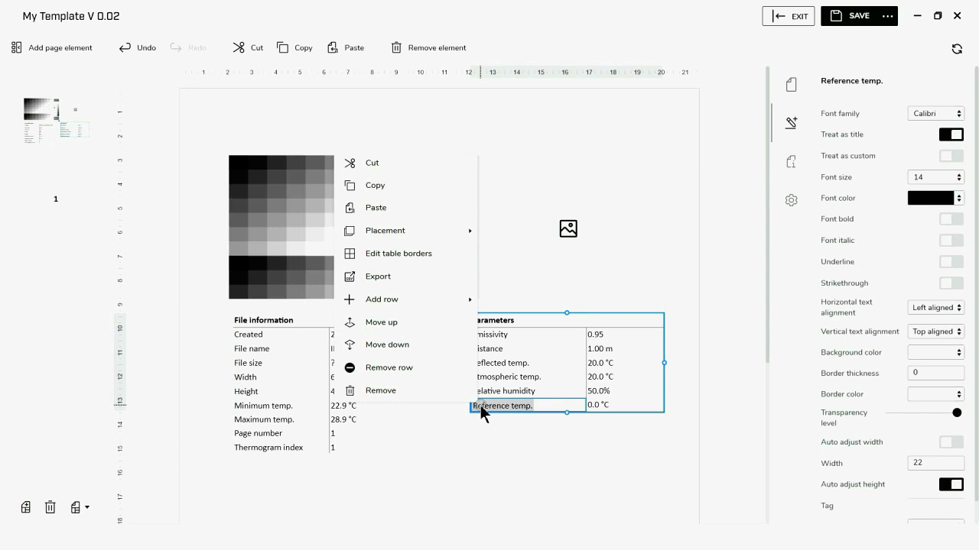
click(402, 373)
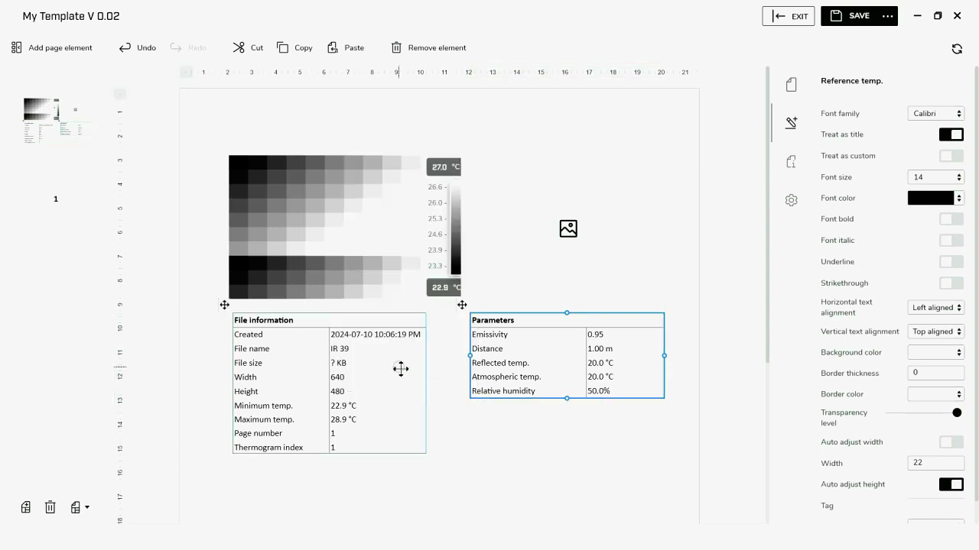
Change the Parameters table's heading to "Image Calibration Parameters".
double_click(480, 321)
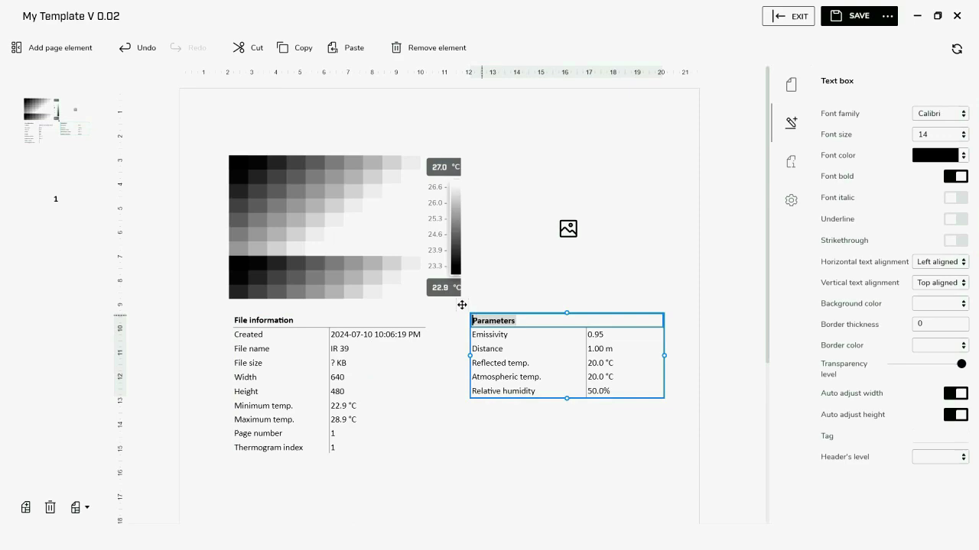
text(Image Ca)
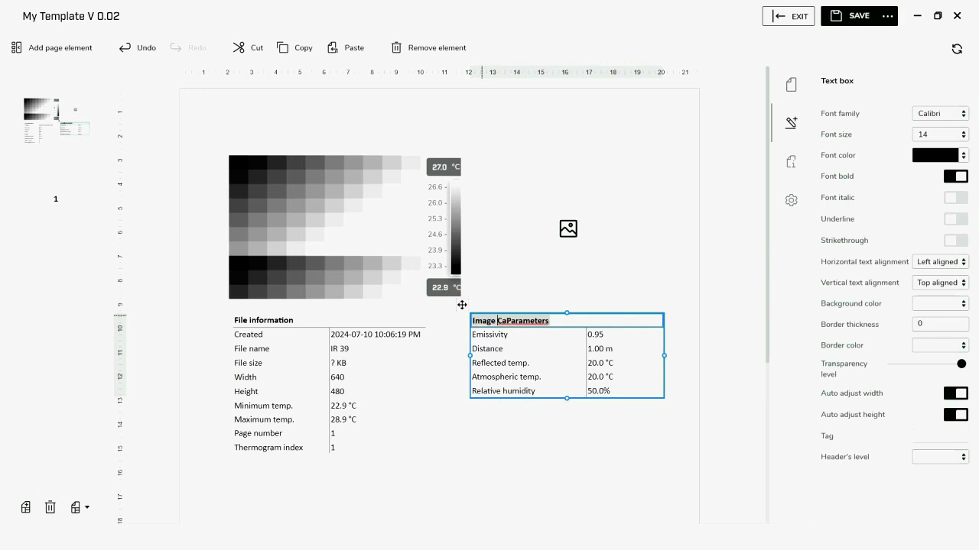
text(libration)
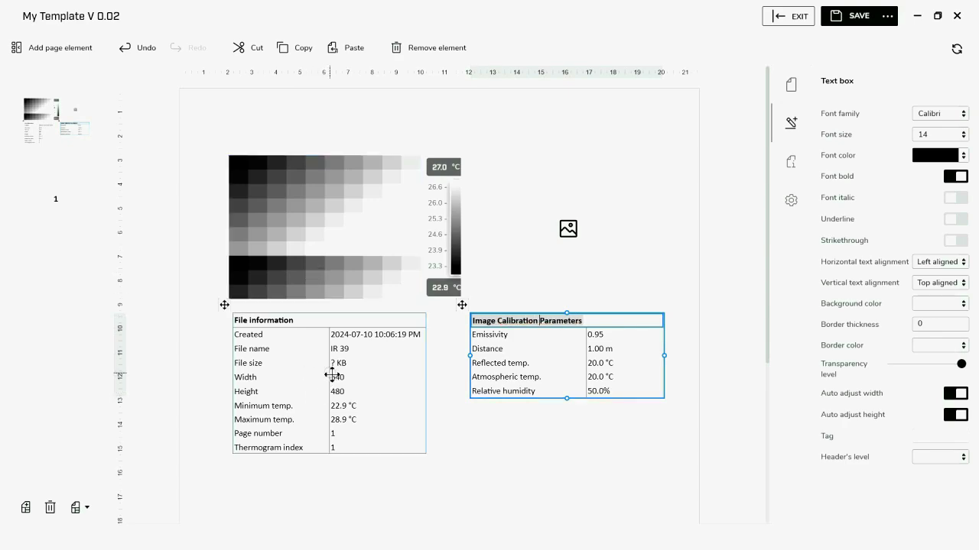
Remove the Thermogram index and Page number rows from the File information table.
click(280, 421)
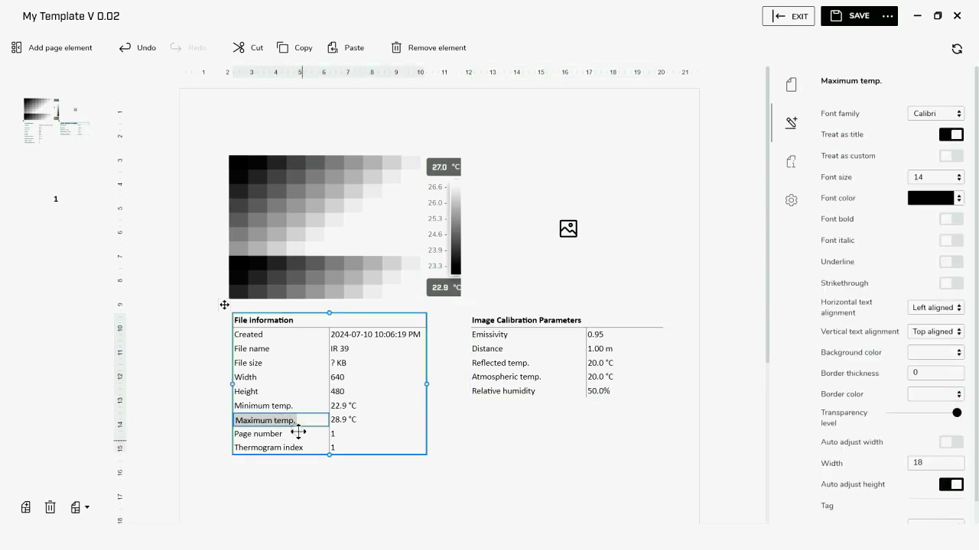
click(244, 449)
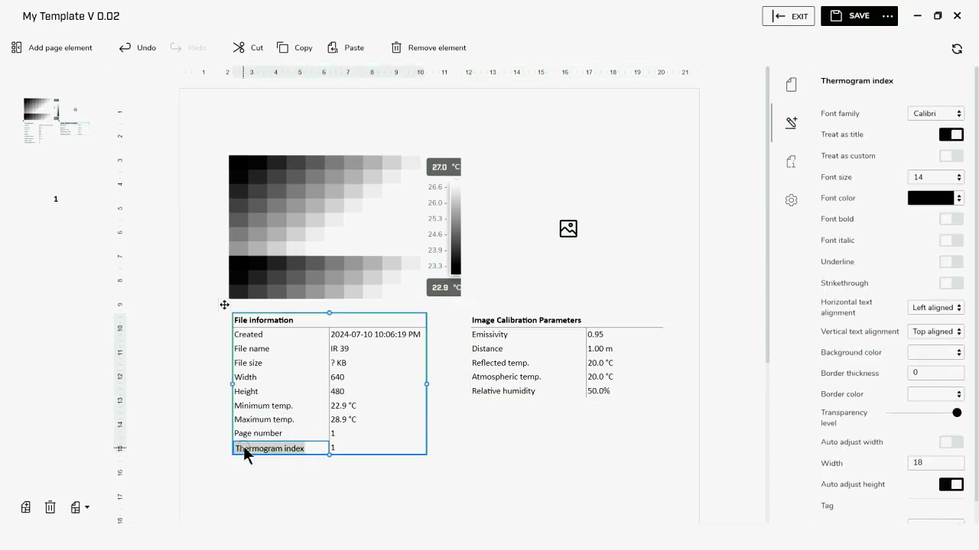
right_click(244, 451)
click(210, 420)
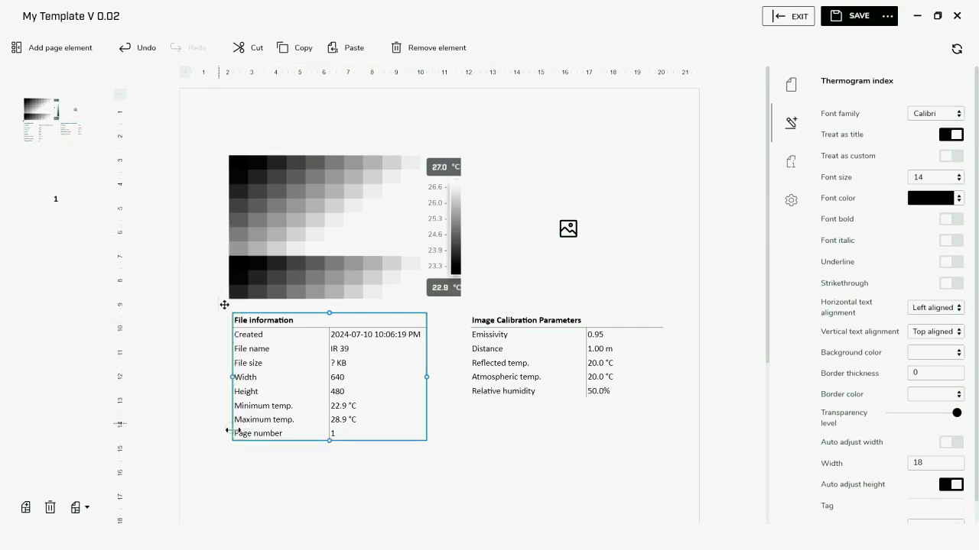
click(247, 433)
right_click(247, 434)
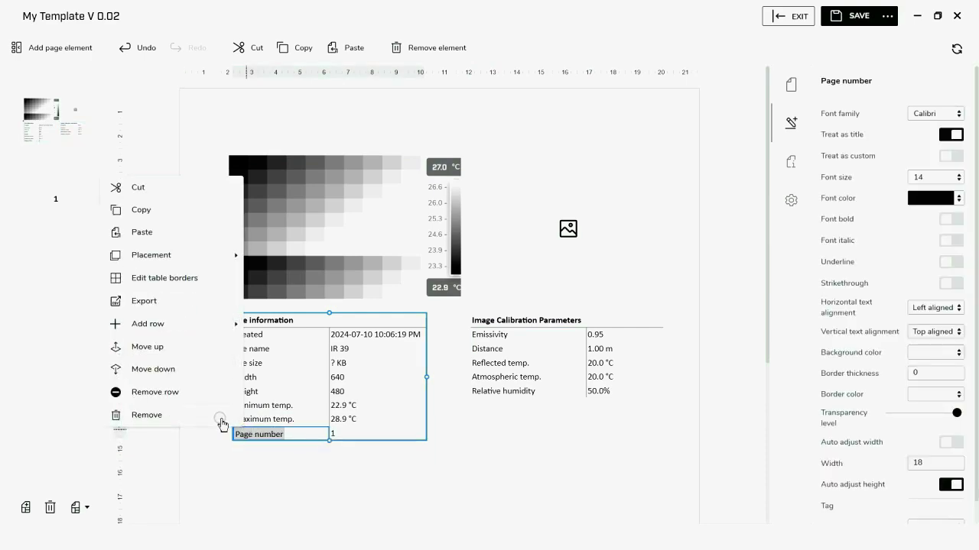
click(202, 395)
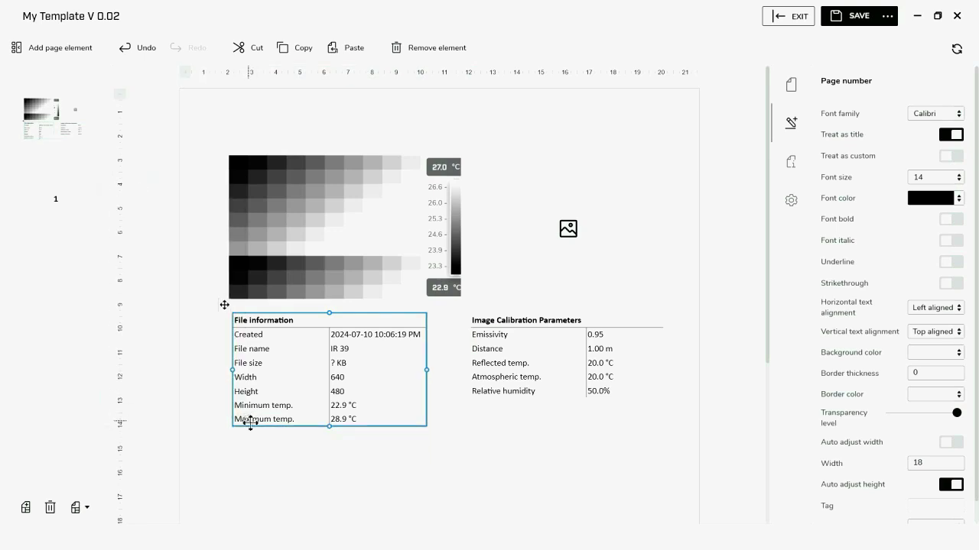
Remove the Maximum temp. and Minimum temp. rows from the File information table.
click(246, 417)
right_click(246, 417)
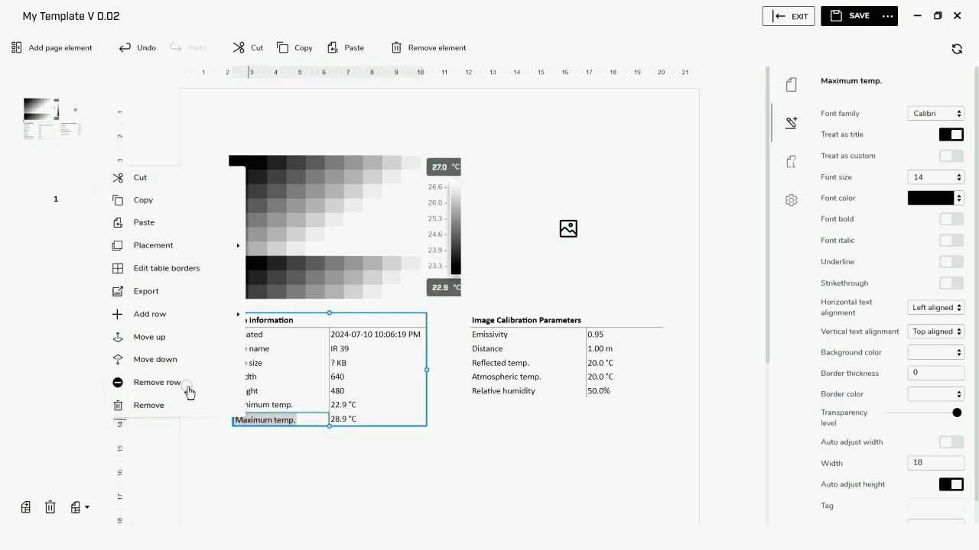
click(188, 392)
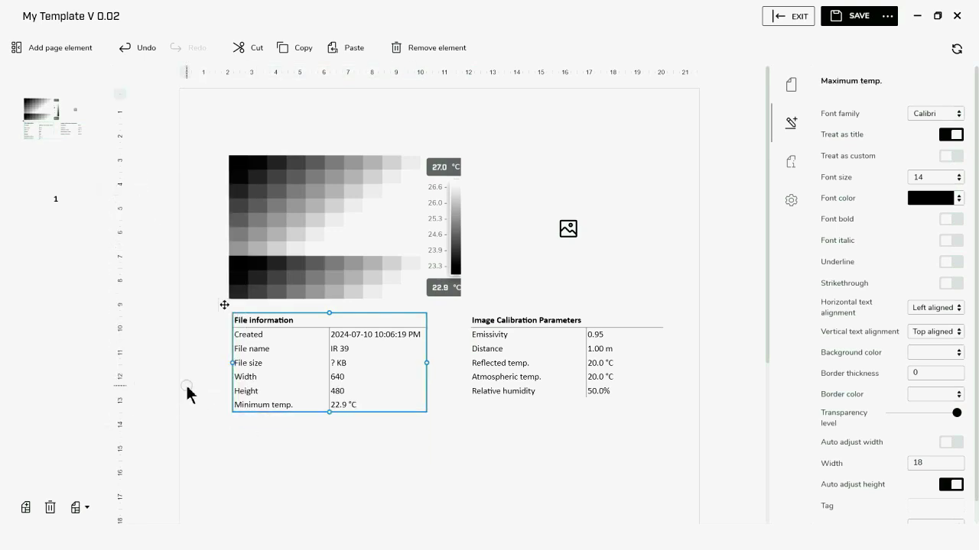
click(252, 406)
right_click(252, 407)
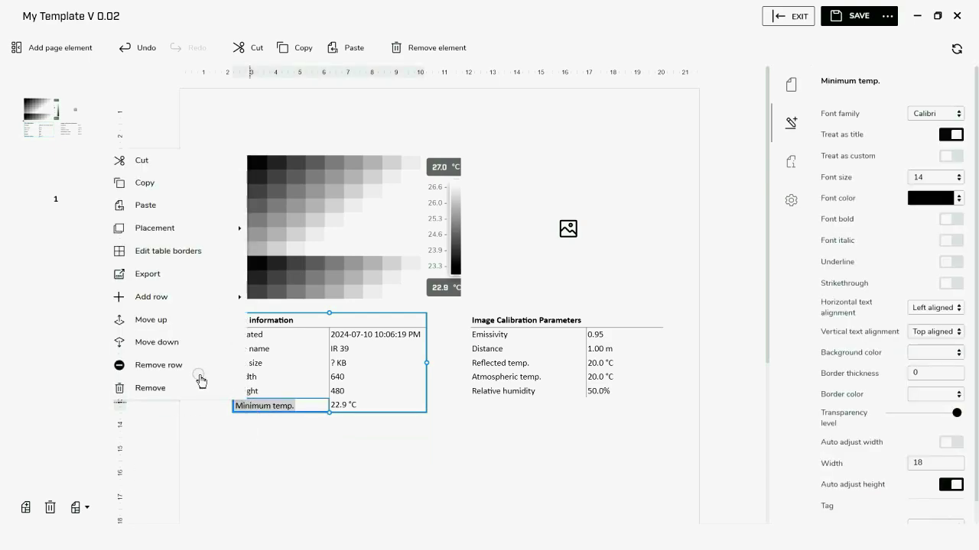
click(197, 380)
Remove the Height, Width and File size rows from the File information table, keeping only Created and File name.
click(268, 393)
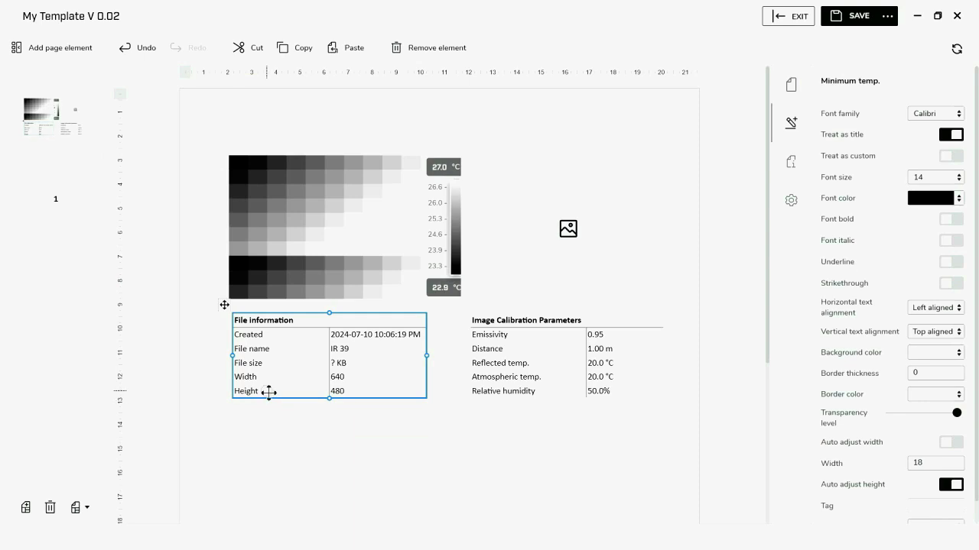
right_click(268, 393)
click(191, 350)
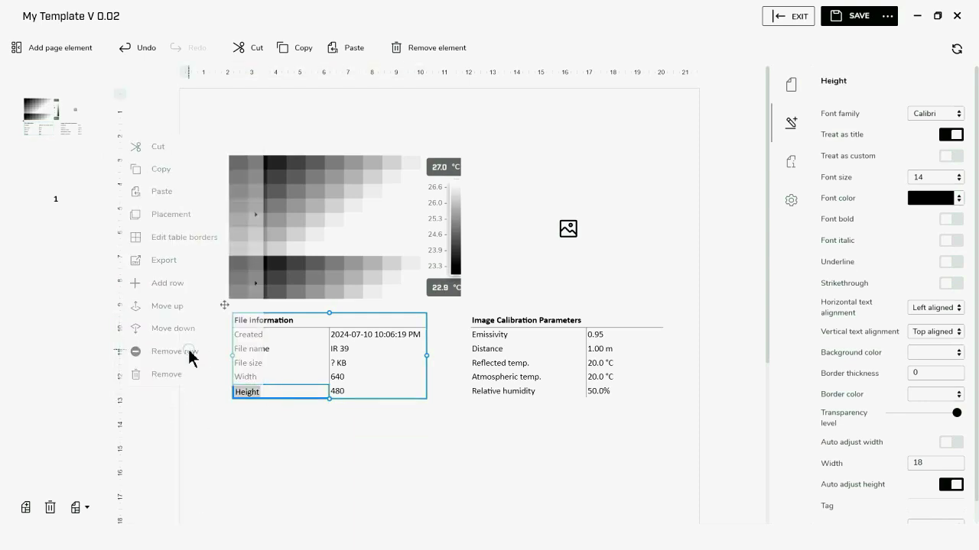
click(254, 378)
right_click(254, 378)
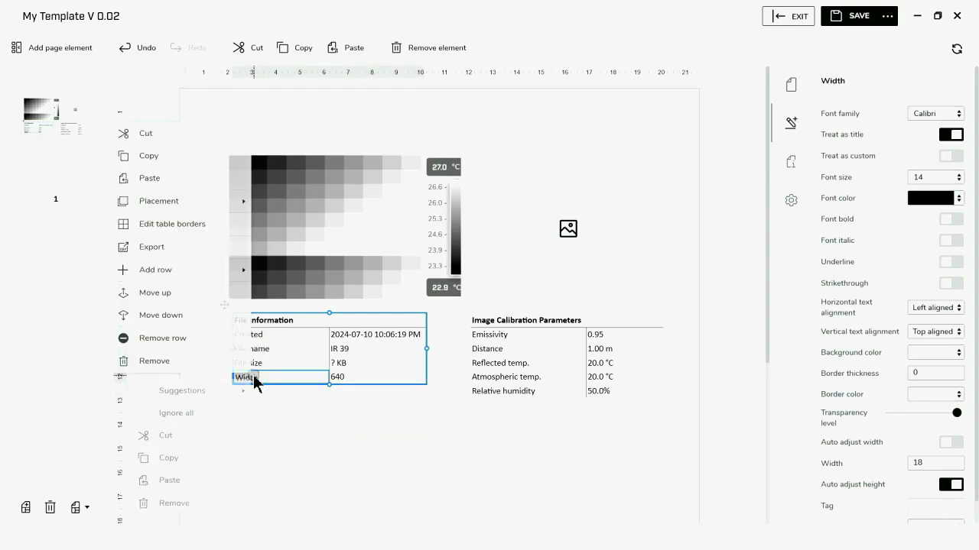
click(210, 344)
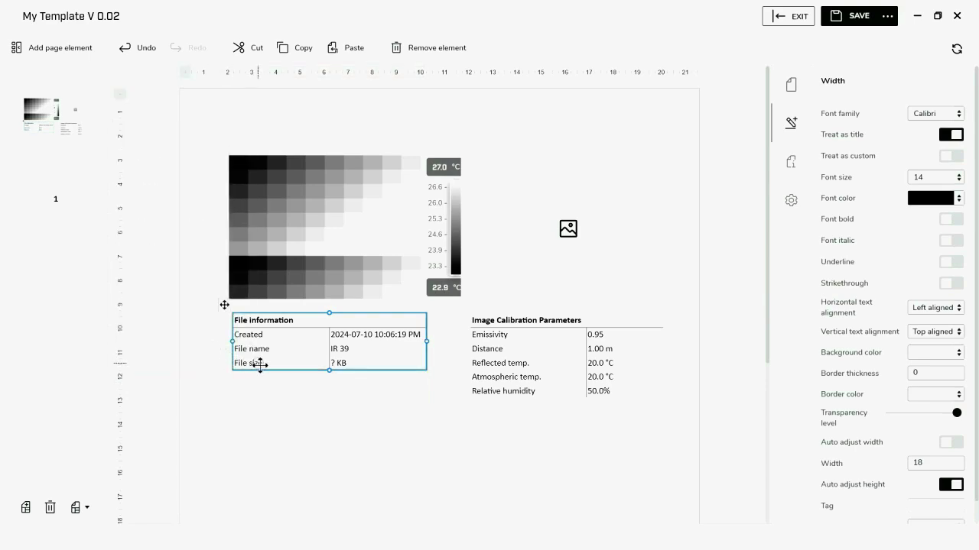
click(257, 366)
right_click(258, 369)
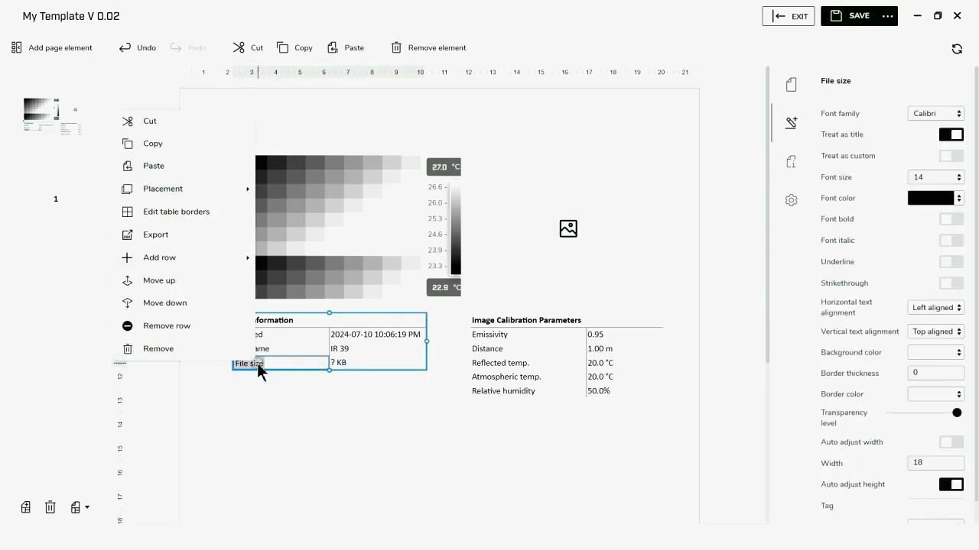
click(190, 327)
click(295, 475)
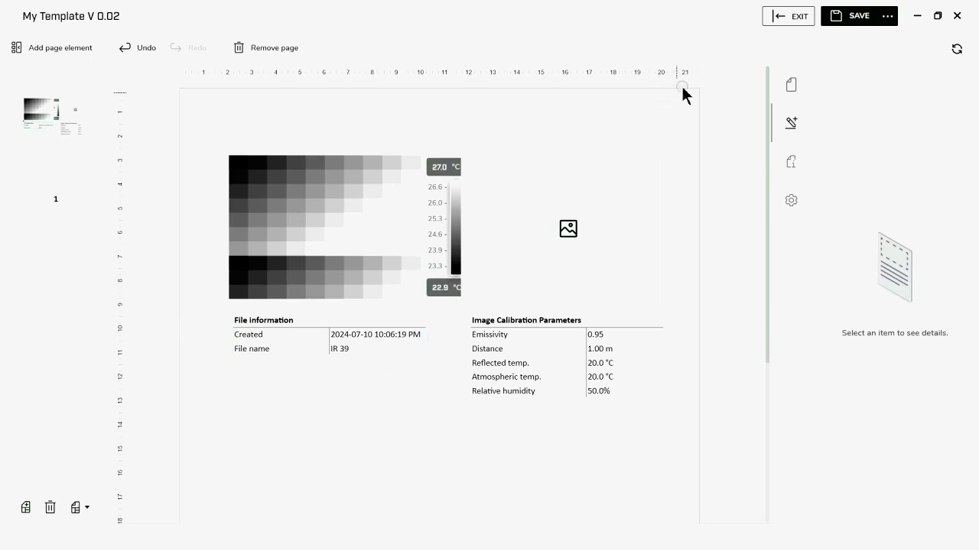
Save and exit My Template V 0.02, and start a new report based on it.
click(854, 25)
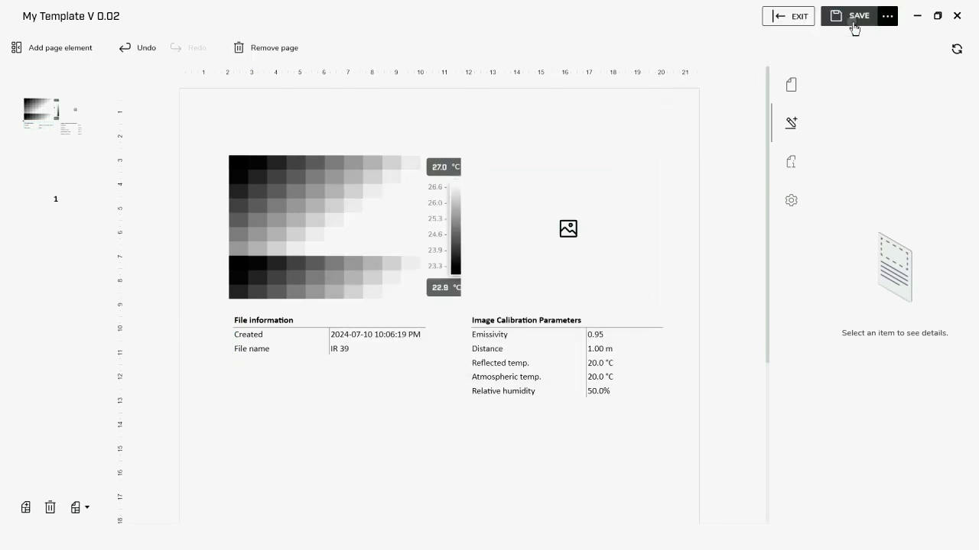
click(795, 19)
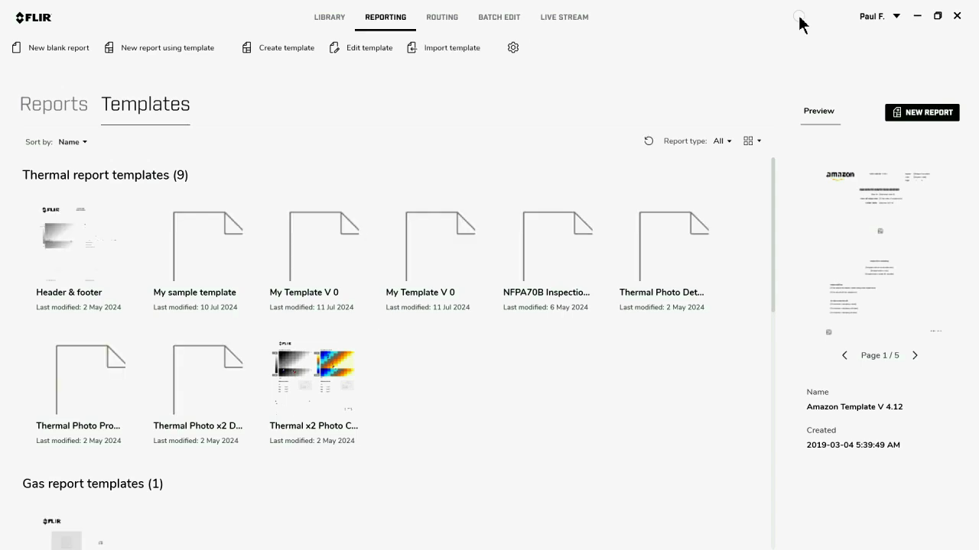
click(443, 264)
double_click(444, 264)
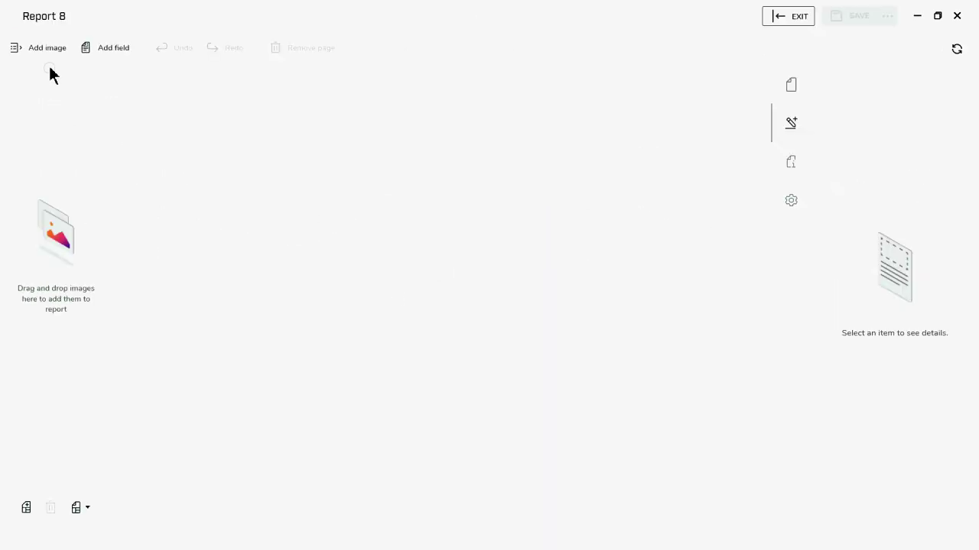
Add the thermal images from the 100_FLIR folder to the report and hide the image library.
click(54, 48)
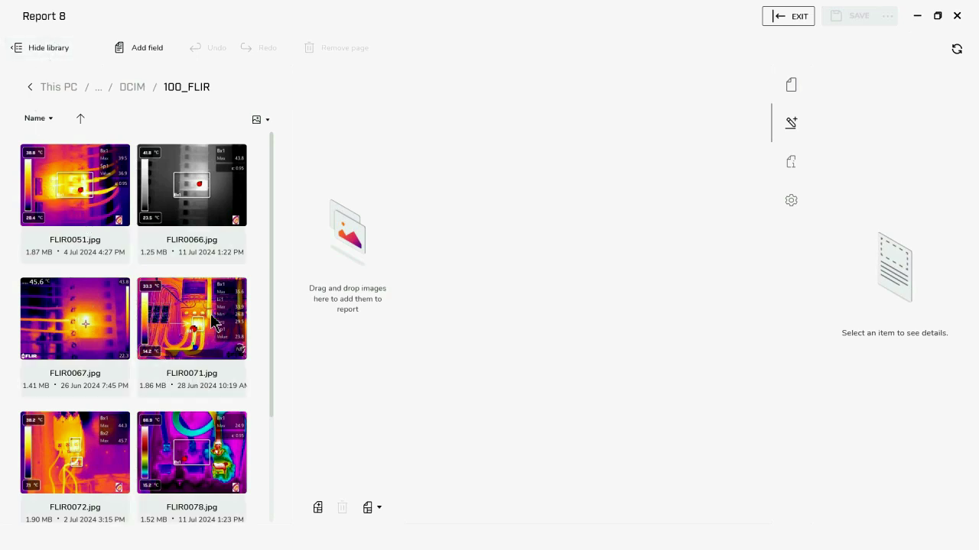
drag(214, 325, 315, 319)
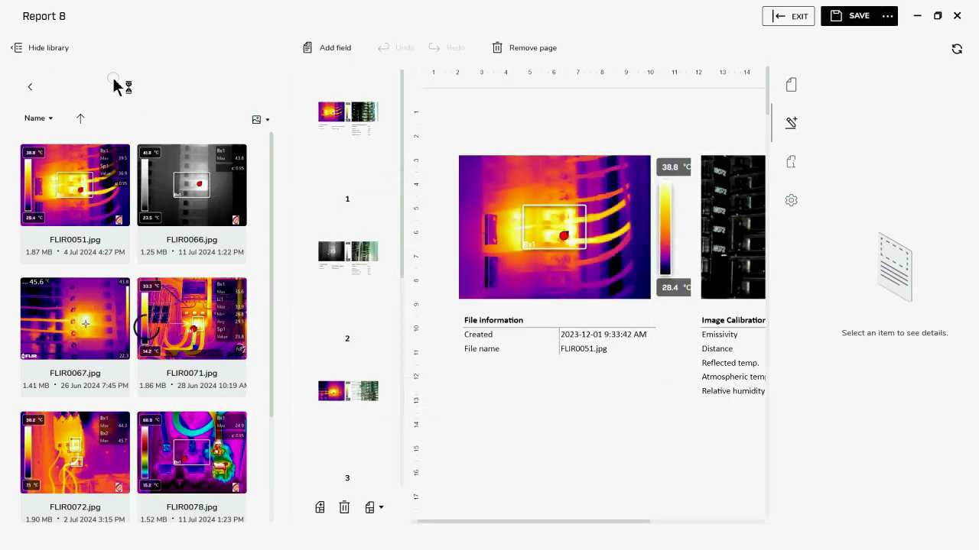
click(56, 52)
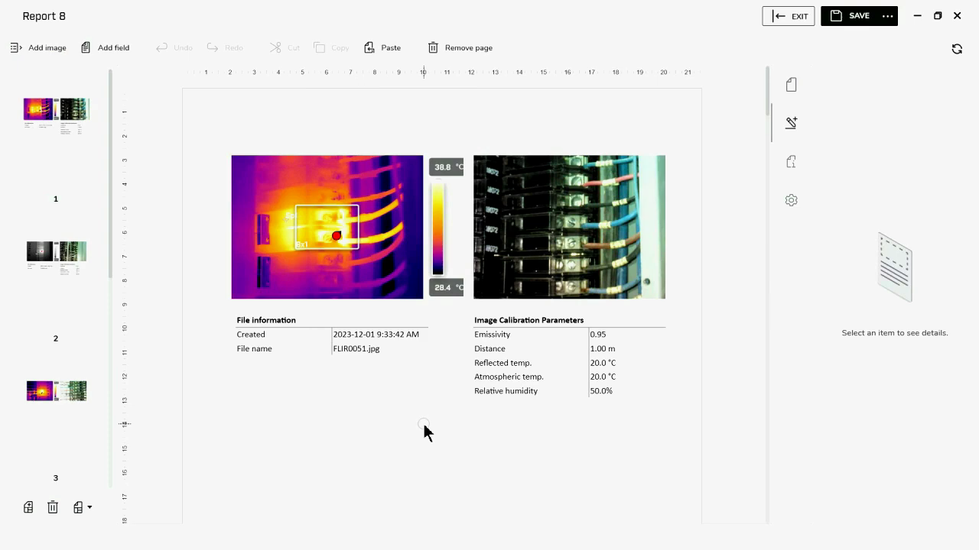
Examine the thermograms, scales and information tables across the report pages, and exit the report without saving.
scroll(476, 437, down, 9)
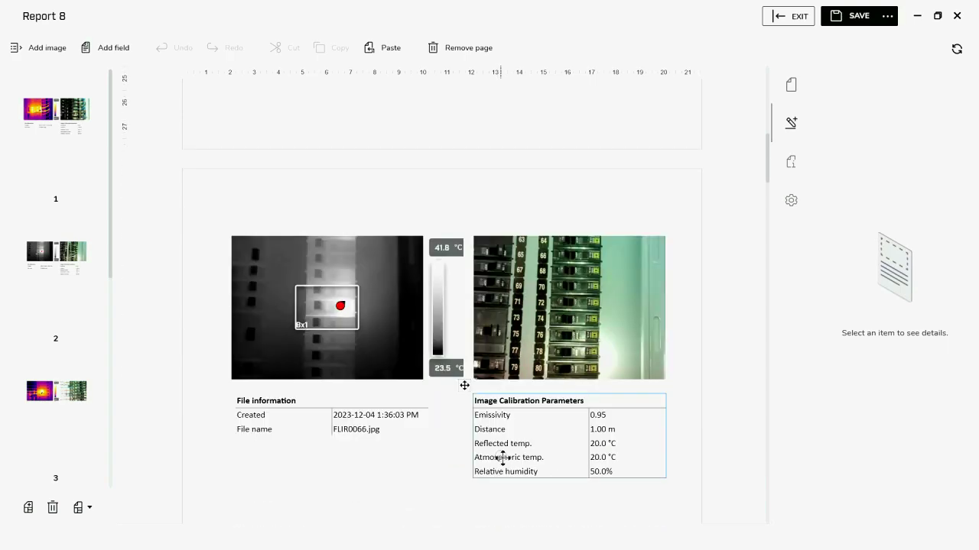
scroll(503, 458, down, 9)
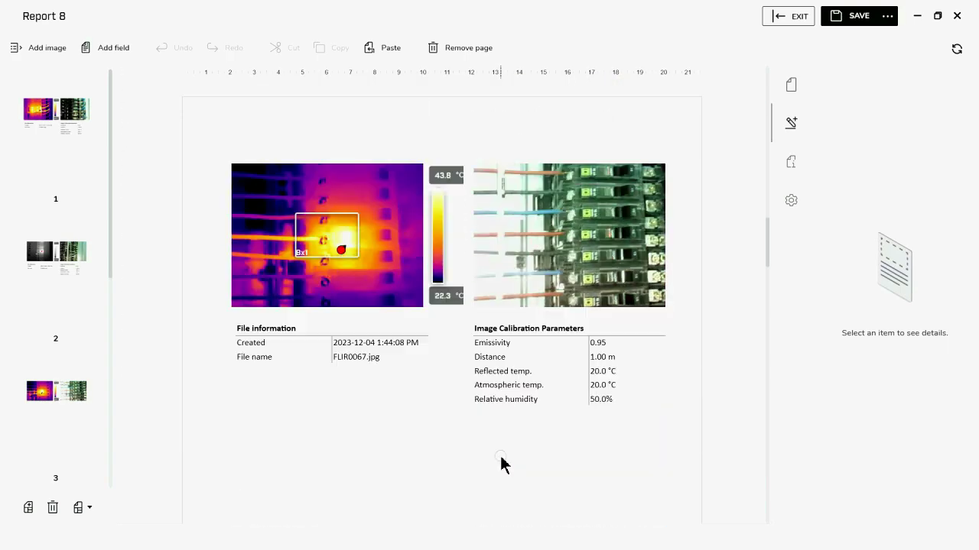
scroll(501, 463, down, 10)
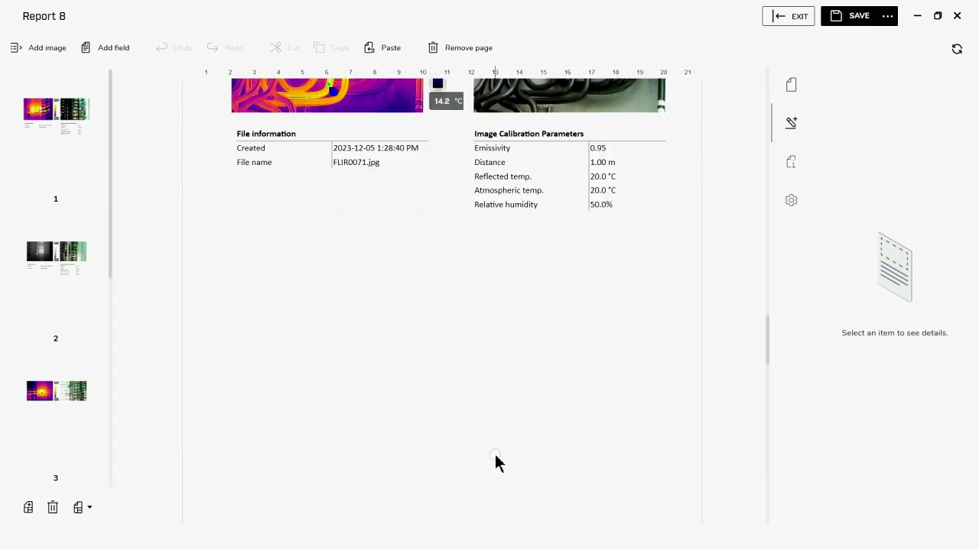
scroll(495, 462, down, 7)
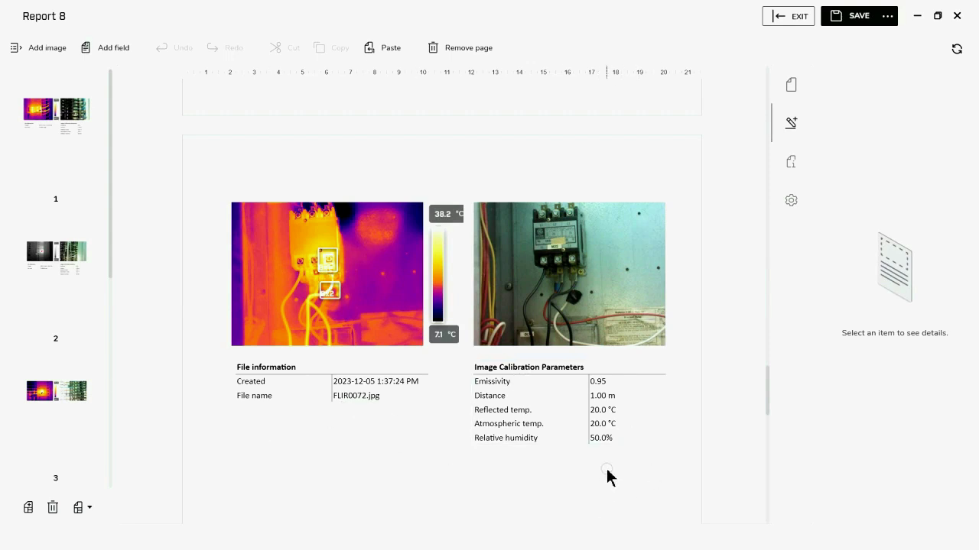
scroll(606, 478, up, 6)
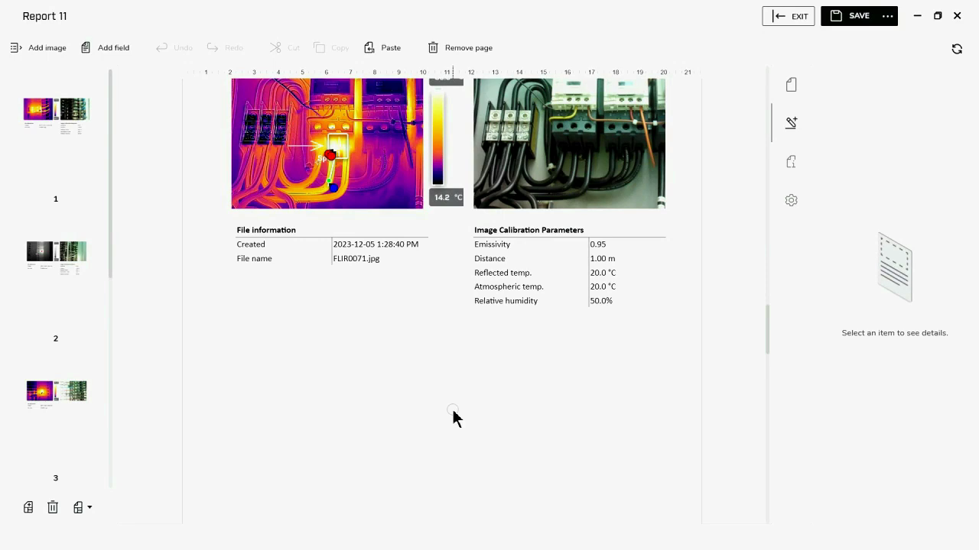
click(793, 18)
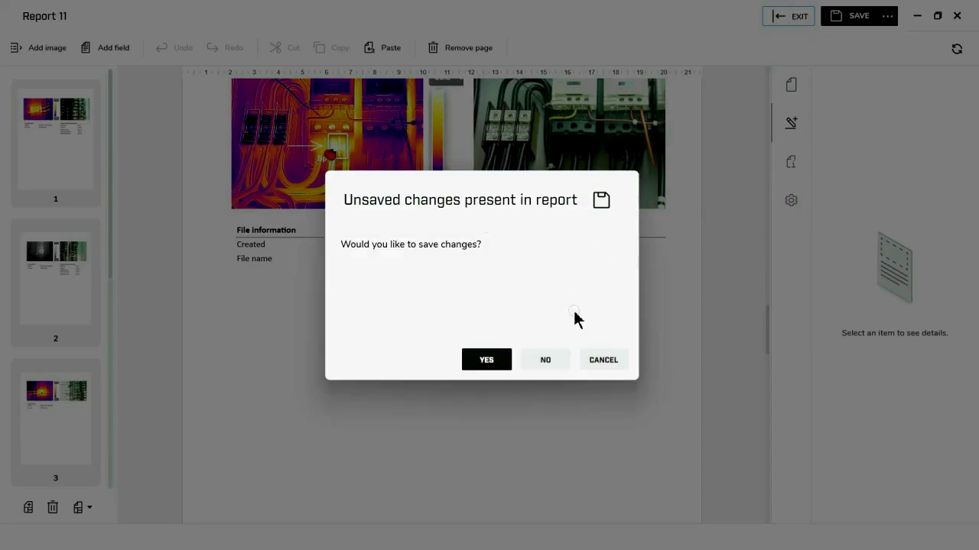
click(528, 361)
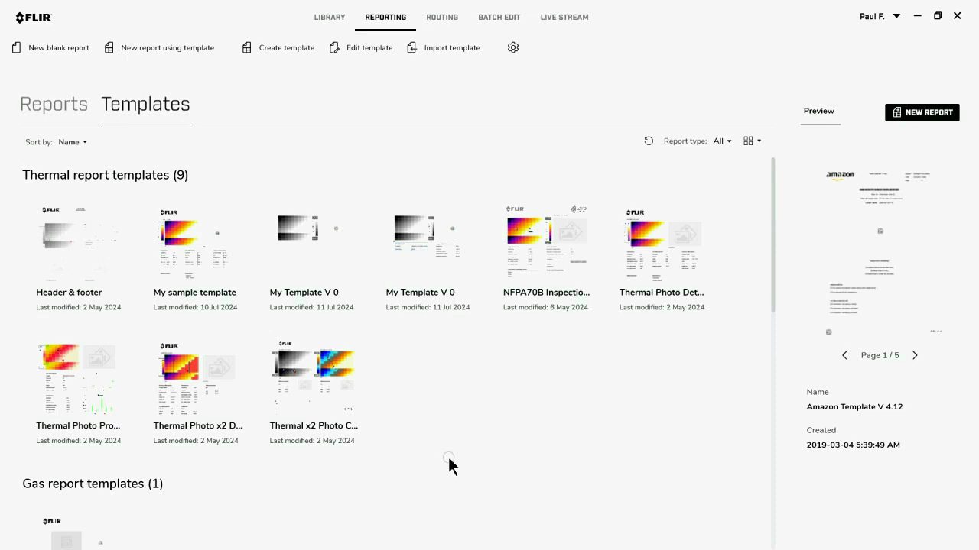
Open My Template V 0.02 for editing and save it as a new template named My Template V 0.03.
click(428, 264)
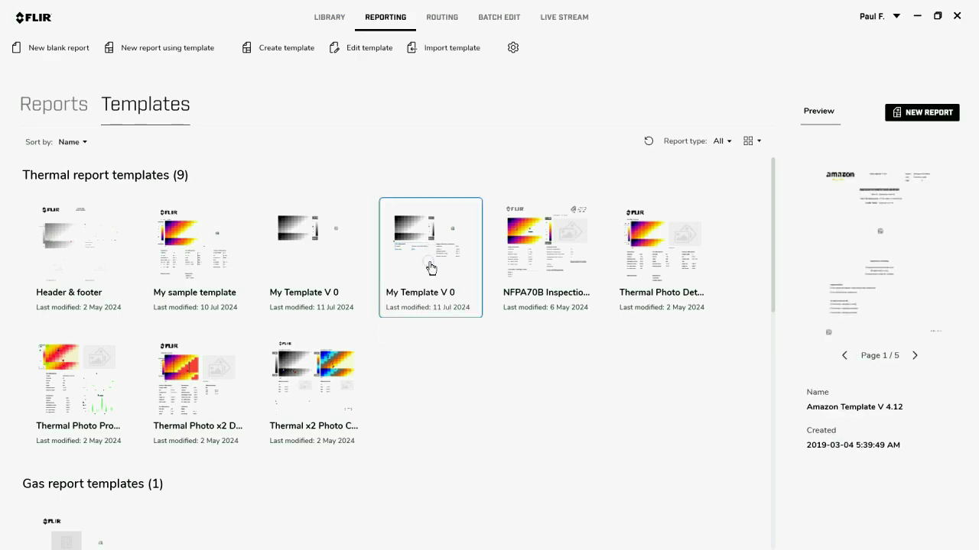
right_click(428, 263)
click(321, 300)
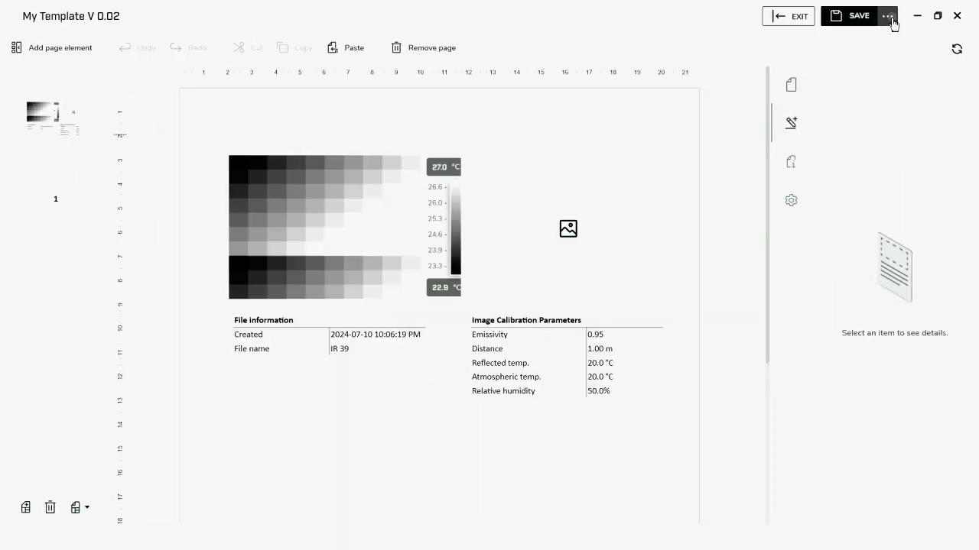
click(888, 21)
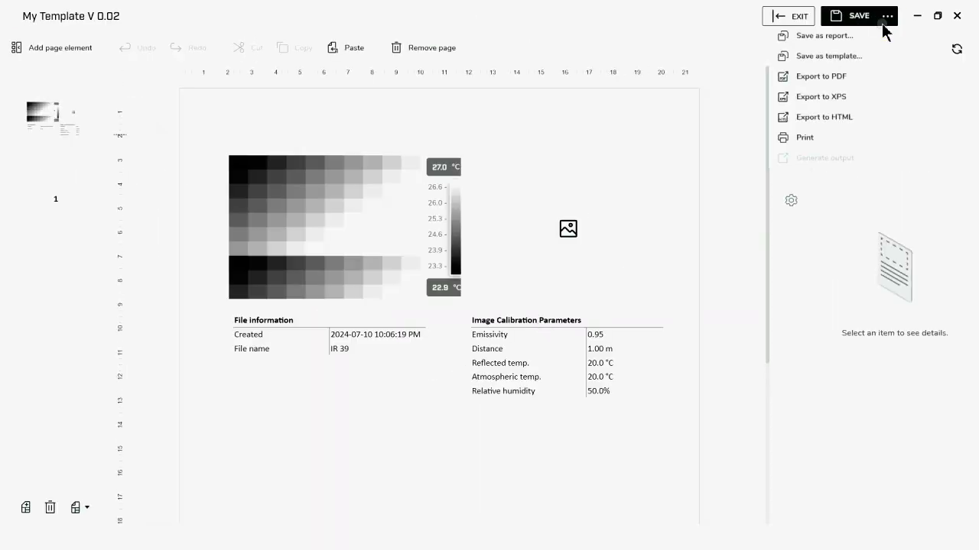
click(845, 59)
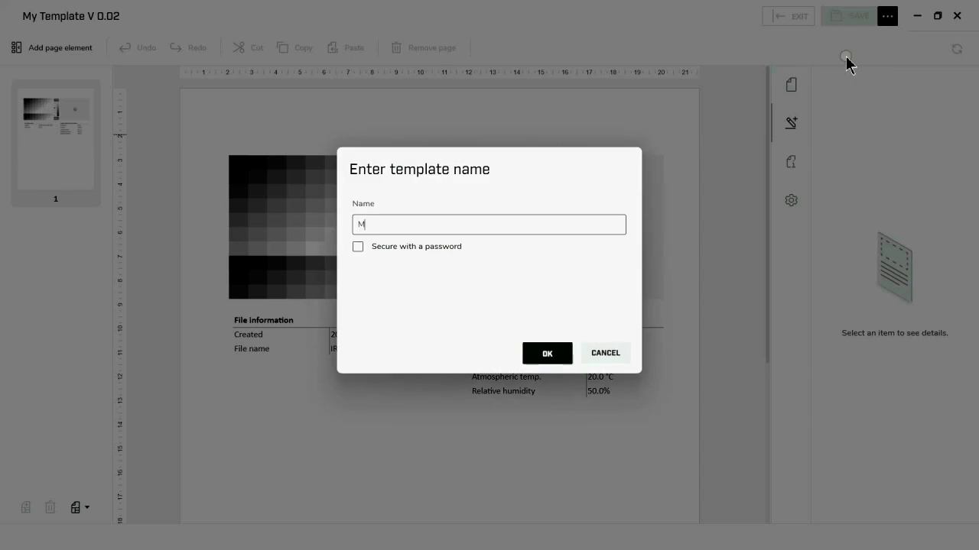
text(My Template V 0.03)
click(563, 355)
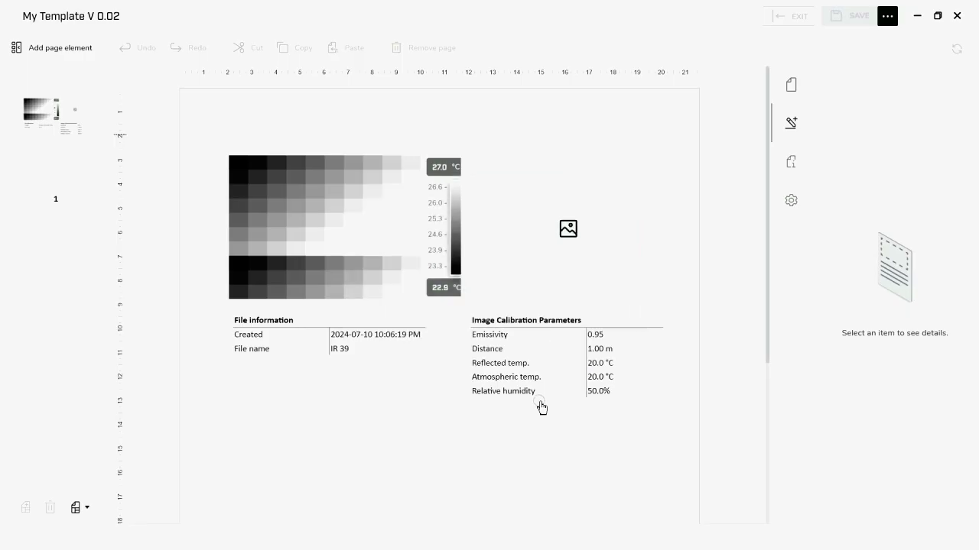
Apply the Lava palette to the template's thermal image, save the image, and enable Use palette from template.
click(353, 234)
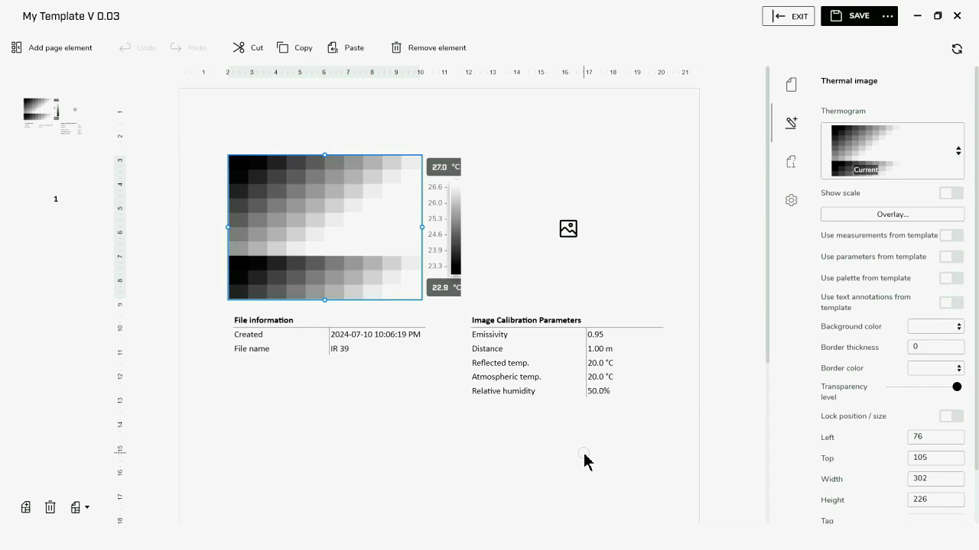
double_click(309, 204)
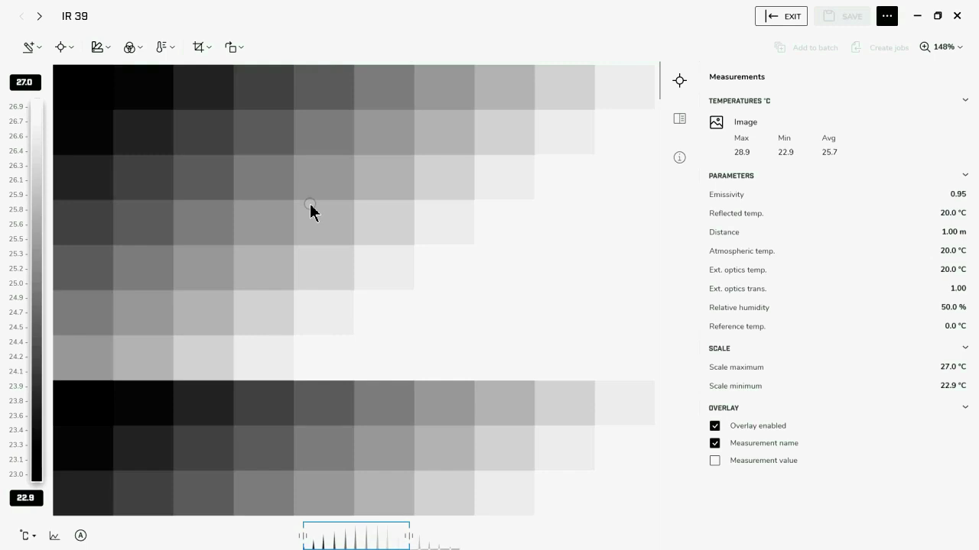
click(105, 51)
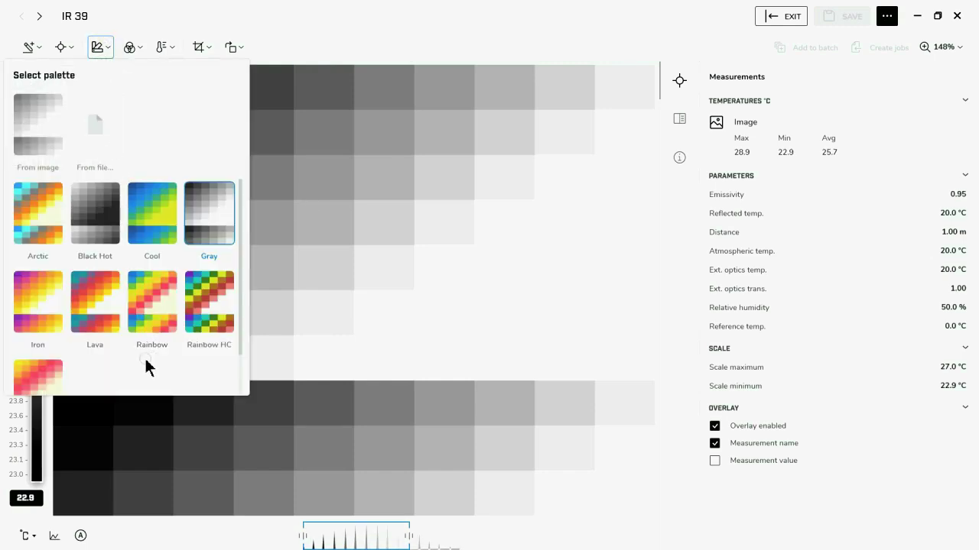
click(91, 297)
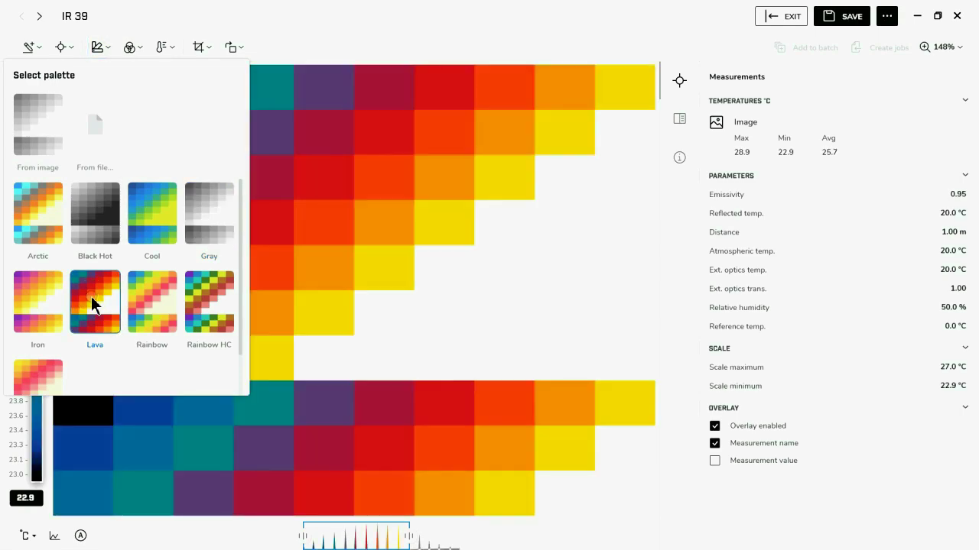
click(382, 304)
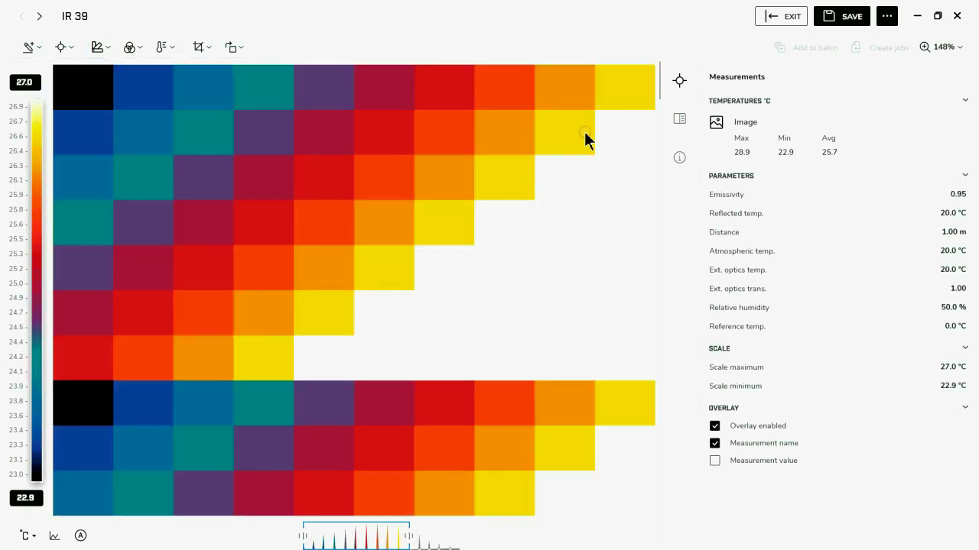
click(851, 20)
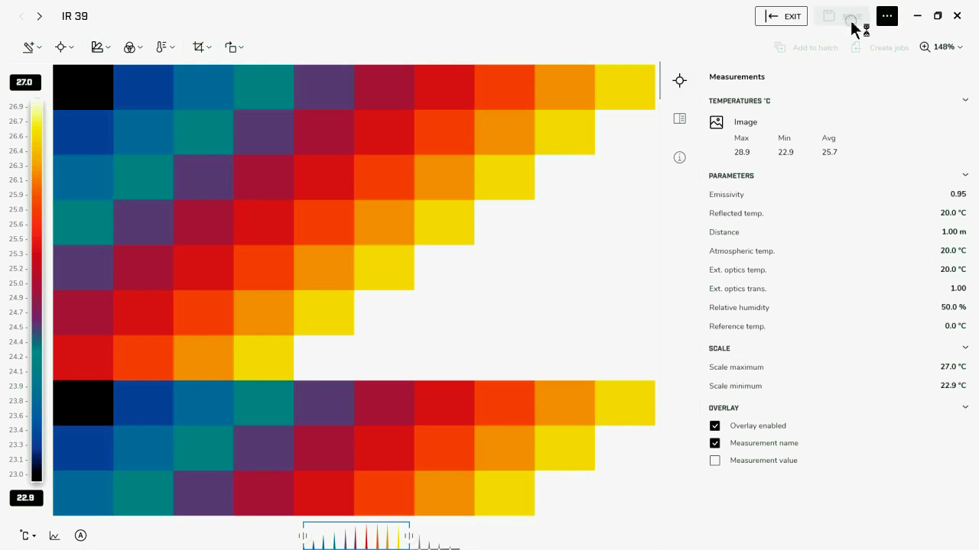
click(791, 25)
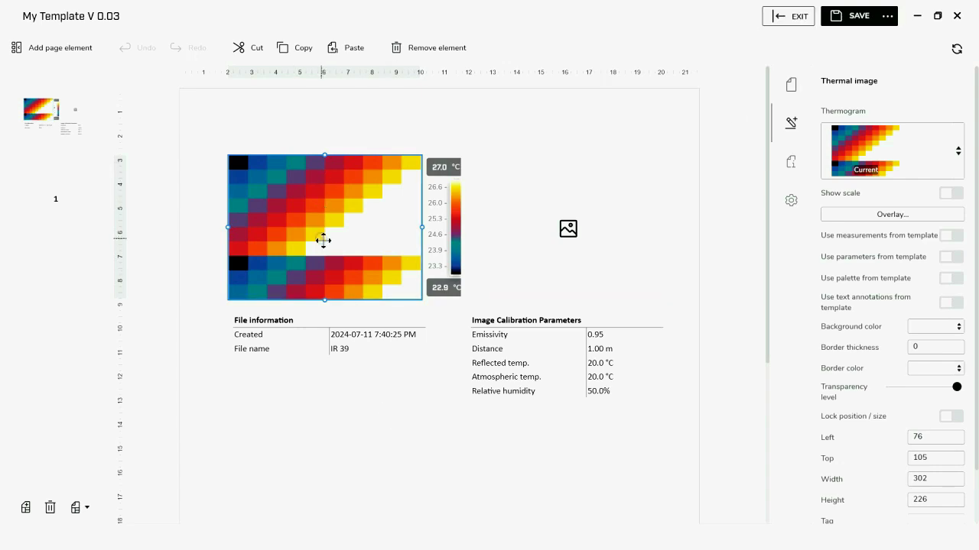
click(948, 280)
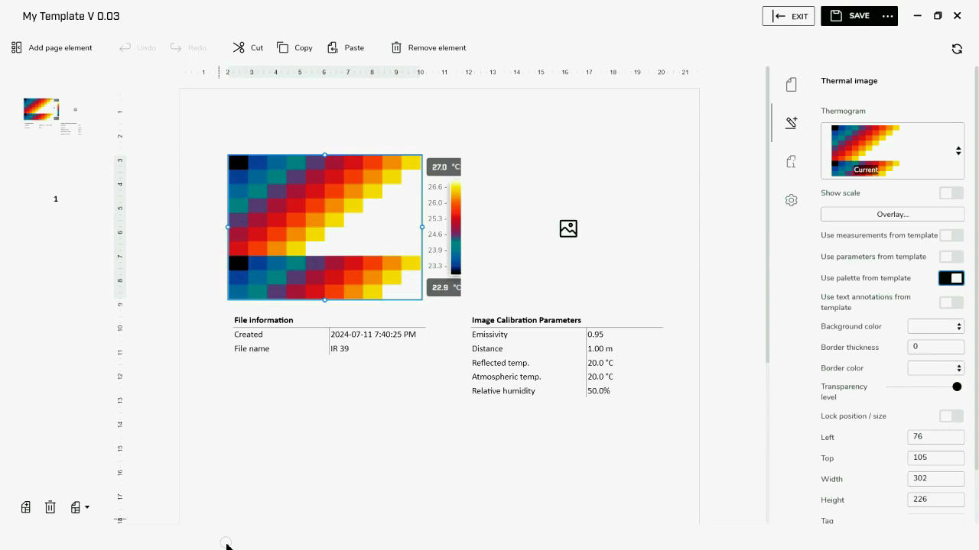
Add a spotmeter in the upper-left area and a rectangle measurement right of centre on the template's thermal image.
double_click(266, 237)
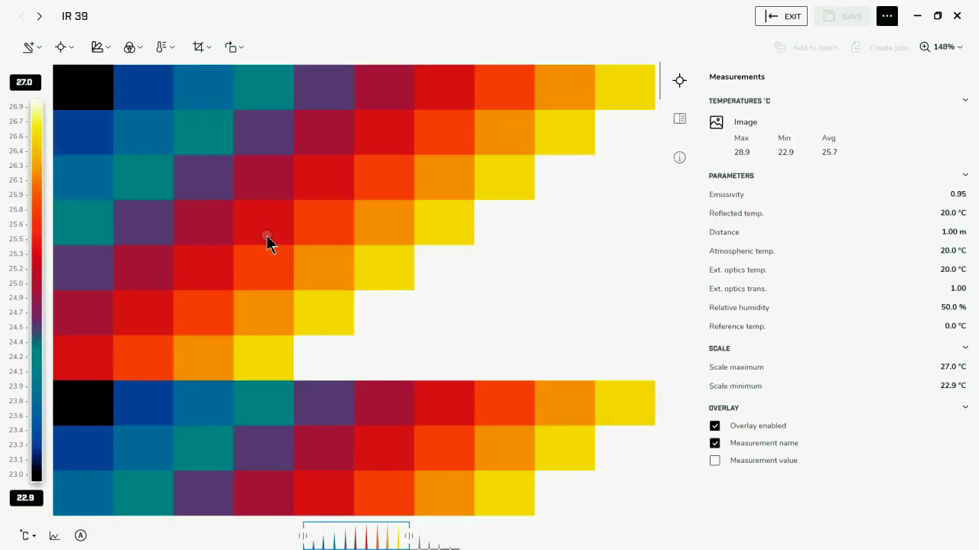
click(69, 48)
click(71, 100)
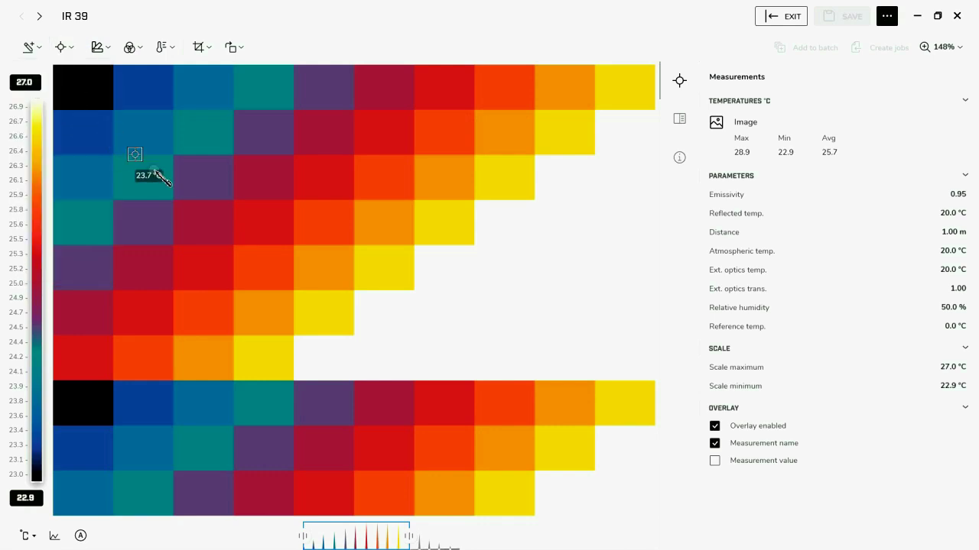
click(203, 188)
click(66, 48)
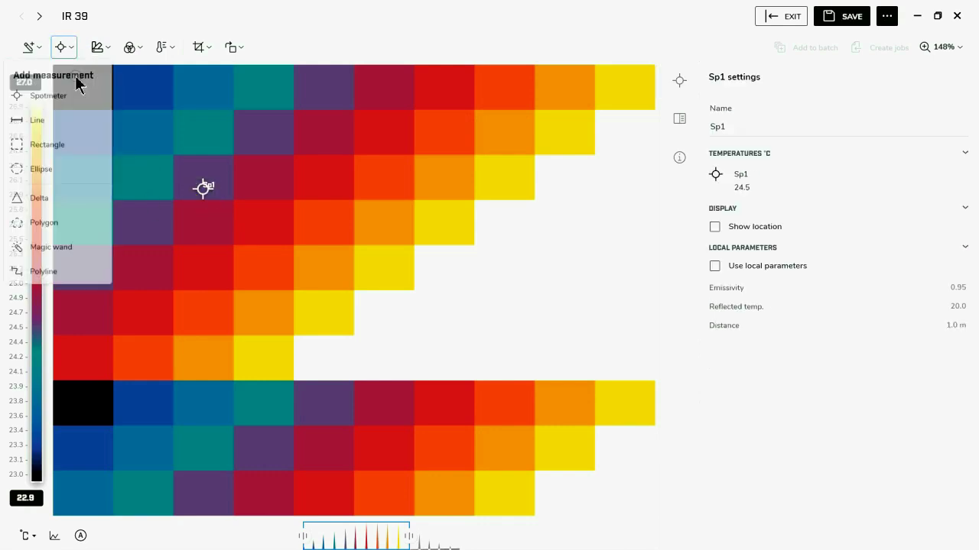
click(67, 140)
drag(360, 192, 574, 346)
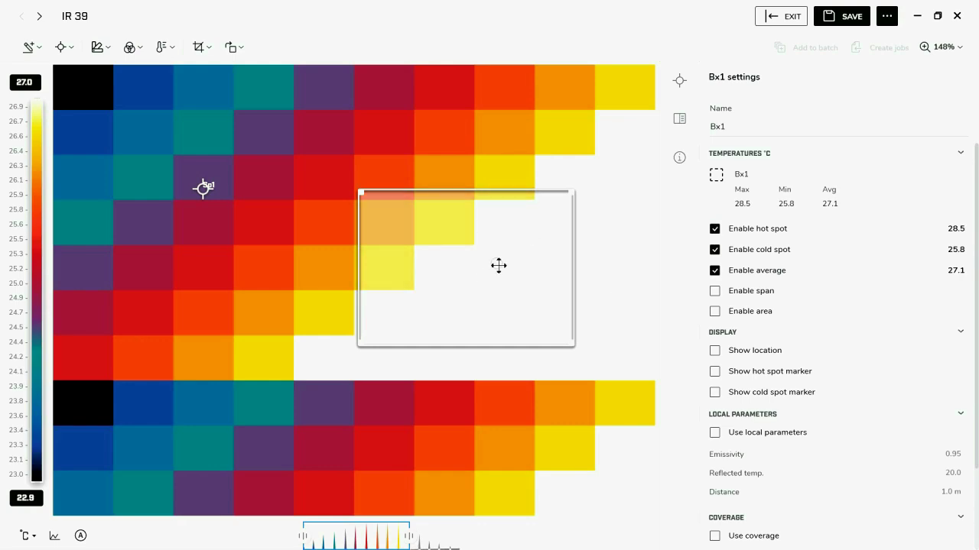
Disable the cold spot and average for rectangle Bx1, keeping only the hot spot, and save and exit the image.
click(714, 250)
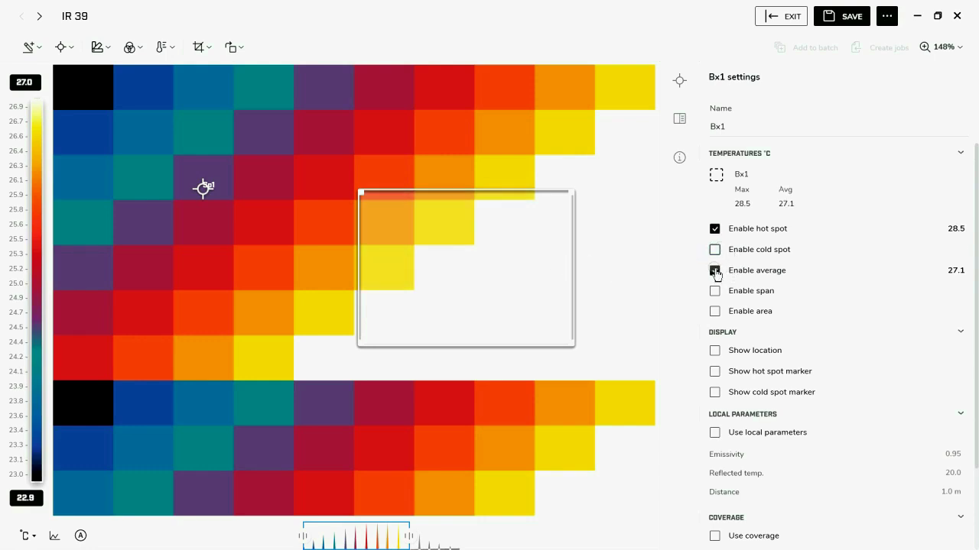
click(714, 270)
mouse_move(732, 192)
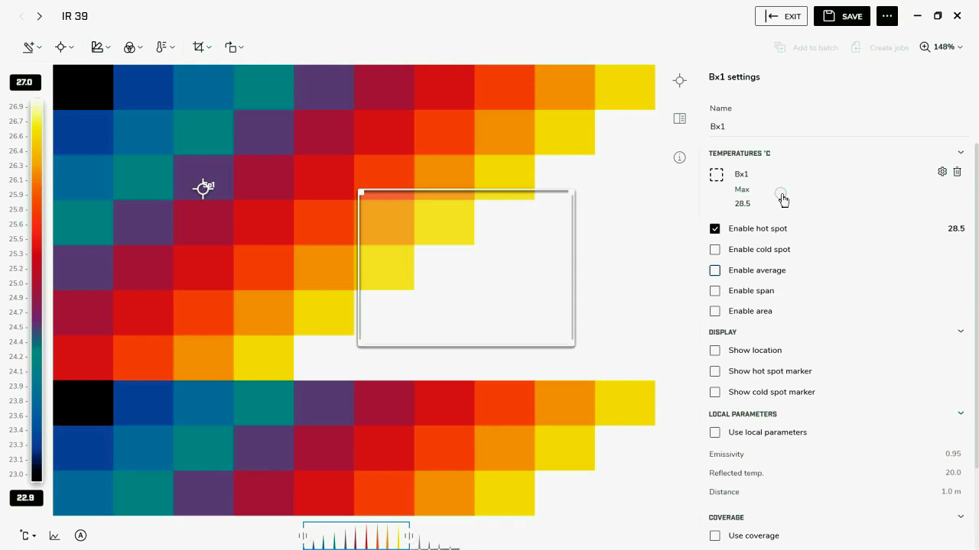
click(852, 16)
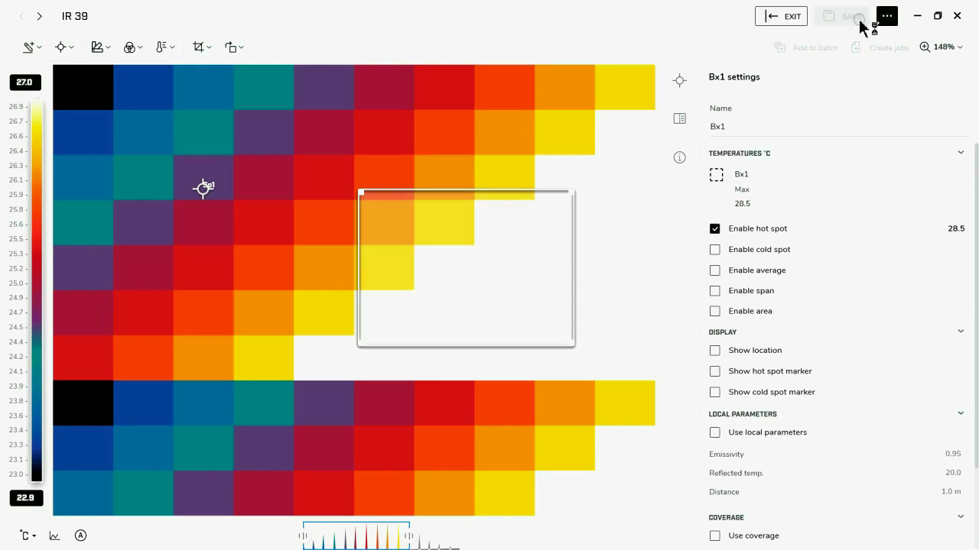
click(776, 17)
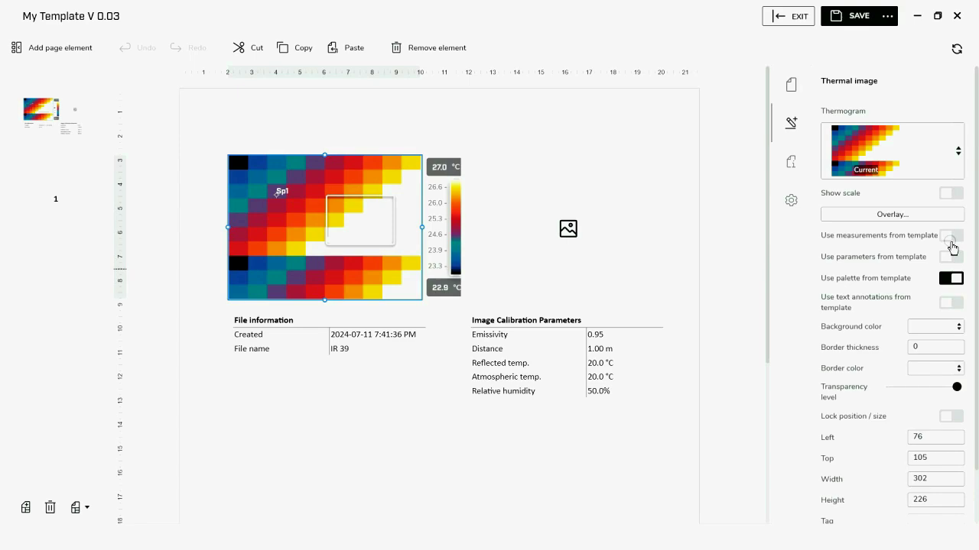
Save and exit My Template V 0.03, and start a new report based on it.
click(859, 18)
click(797, 31)
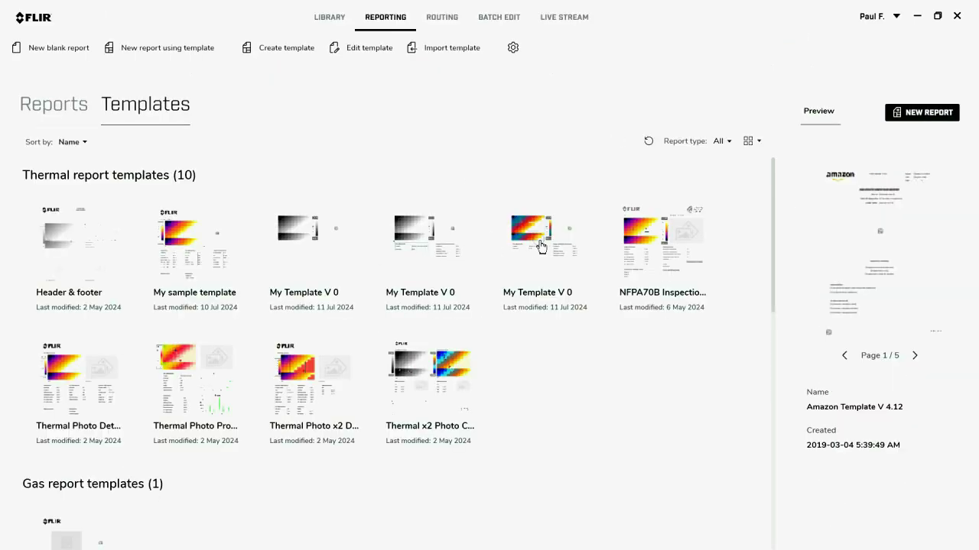
double_click(540, 245)
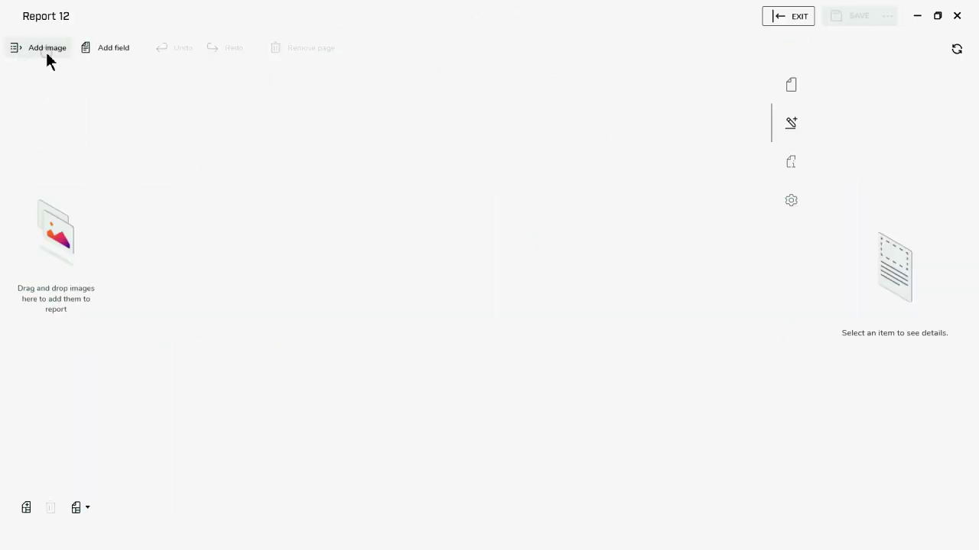
Fill the new report with the thermal images from the 100_FLIR folder and hide the image library.
click(46, 50)
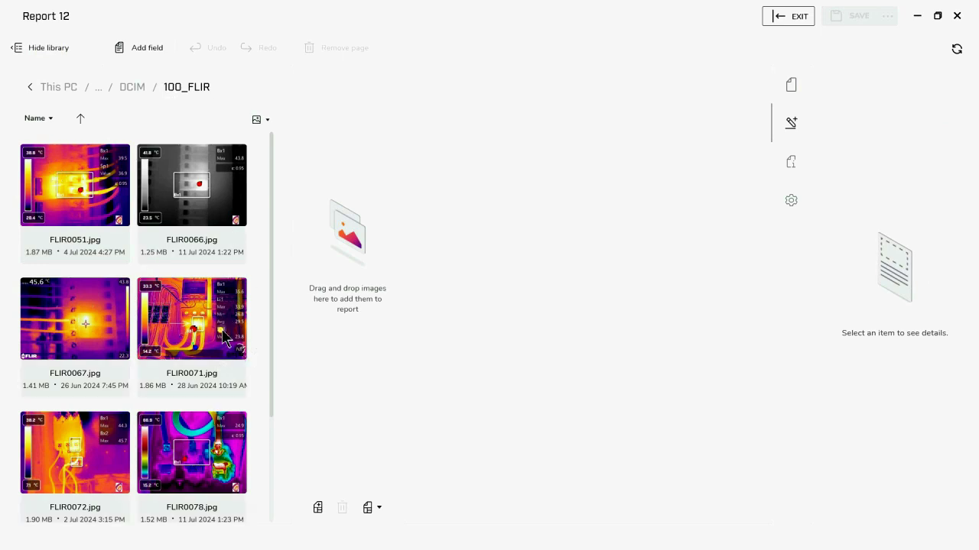
drag(226, 336, 325, 314)
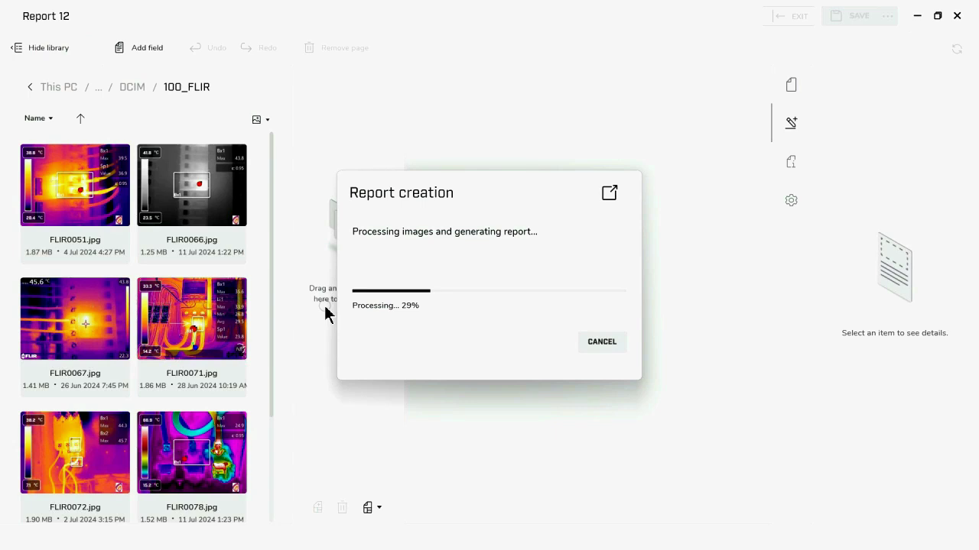
click(38, 48)
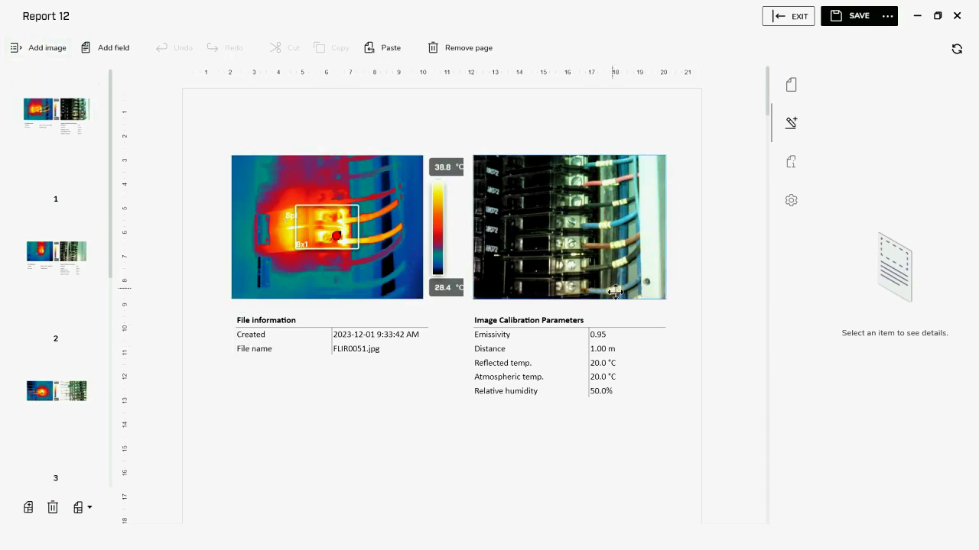
Examine the palette and measurements of the thermal images across the new report's pages.
scroll(404, 349, down, 5)
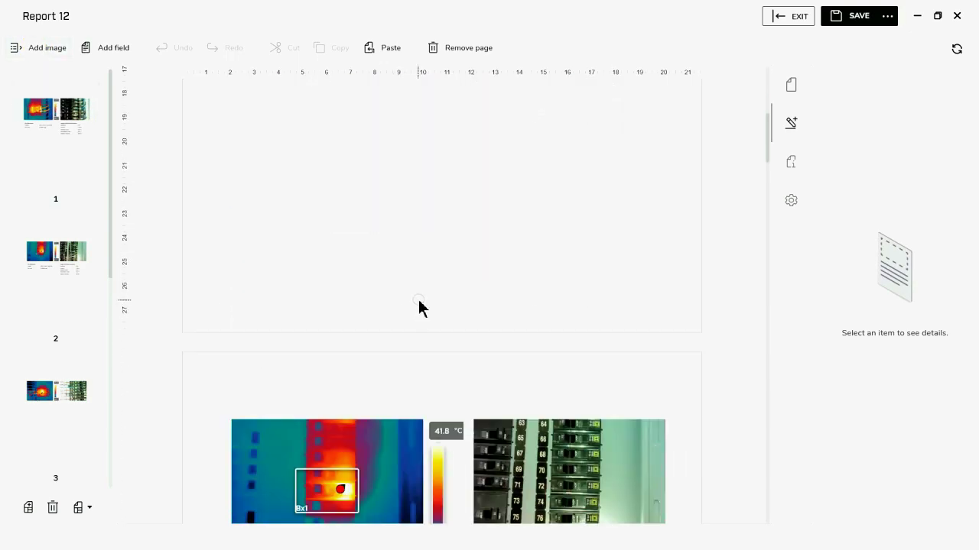
scroll(419, 307, down, 6)
scroll(413, 303, up, 7)
scroll(413, 303, down, 3)
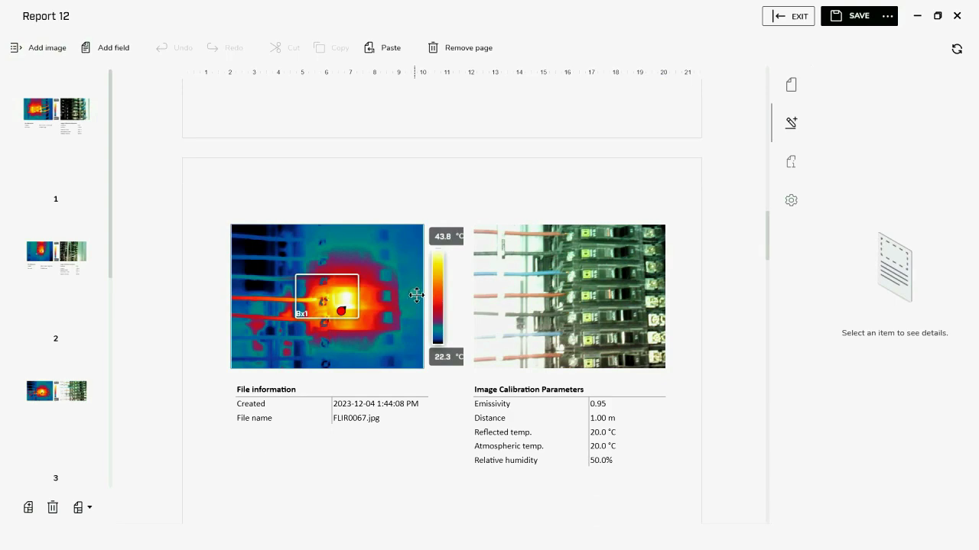
Compare the measurement tools and color scales on the report's thermal images from FLIR0051 through FLIR0072.
scroll(416, 295, down, 10)
scroll(424, 281, up, 1)
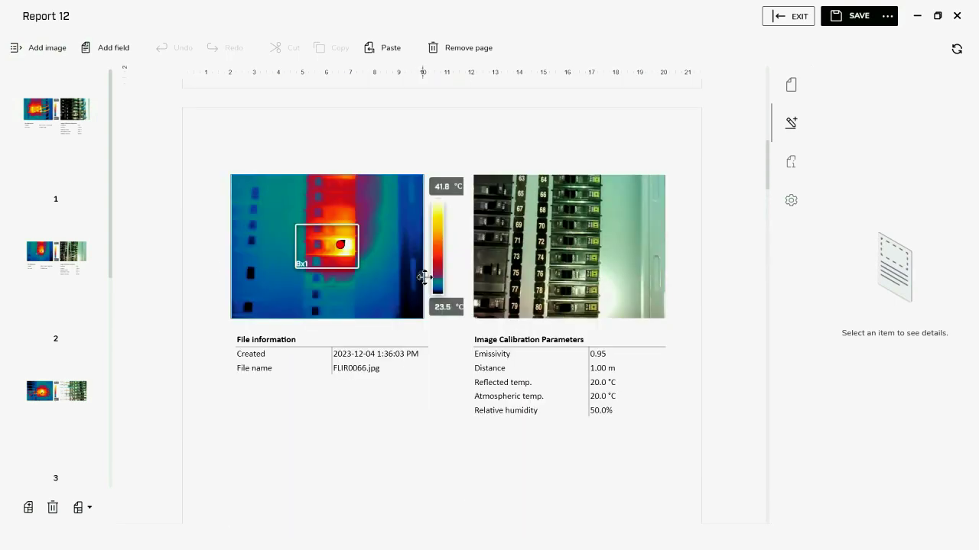
scroll(419, 273, up, 1)
scroll(413, 264, down, 13)
scroll(414, 264, up, 2)
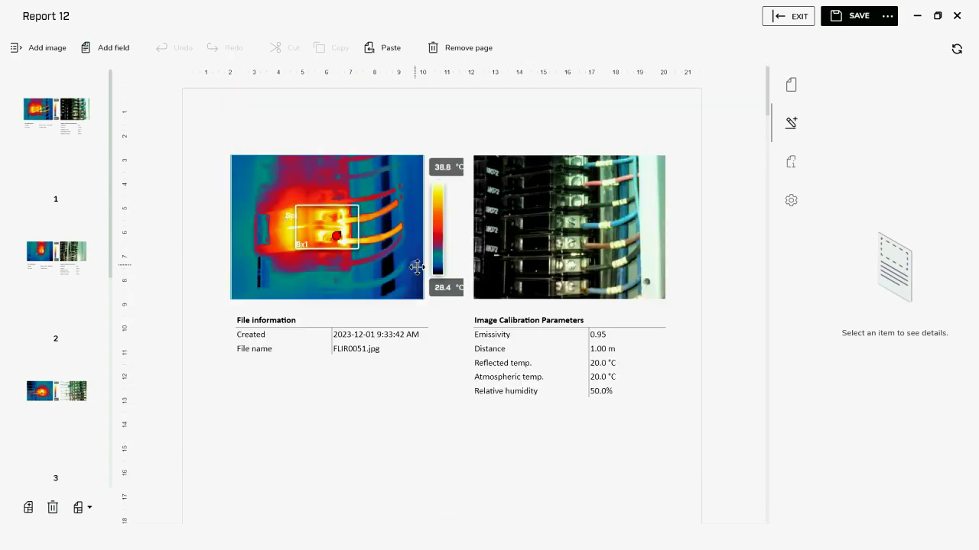
scroll(416, 271, down, 10)
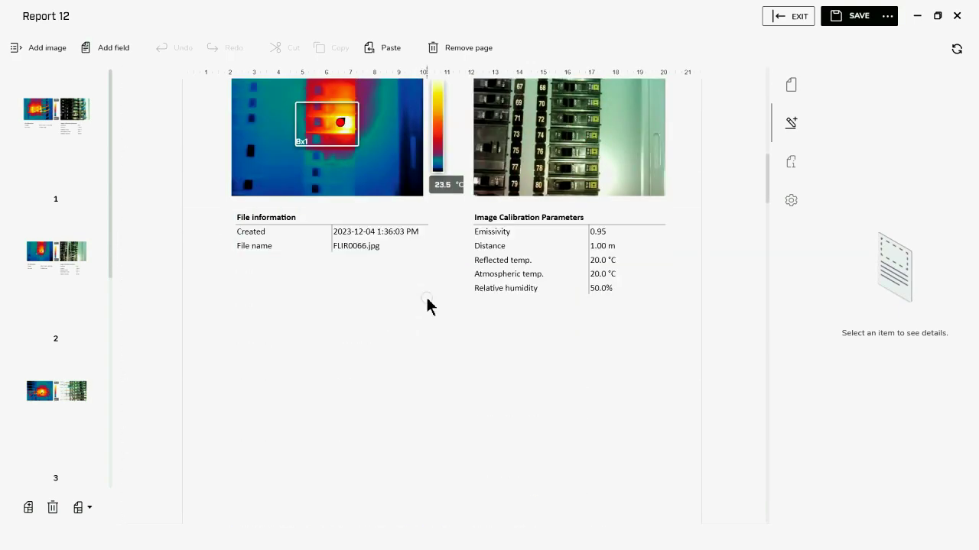
scroll(427, 306, down, 10)
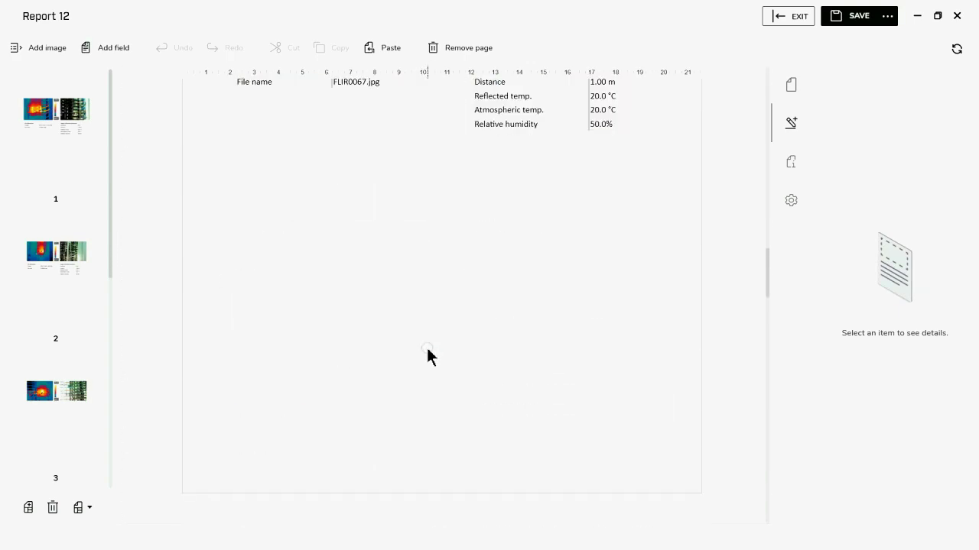
scroll(428, 354, down, 7)
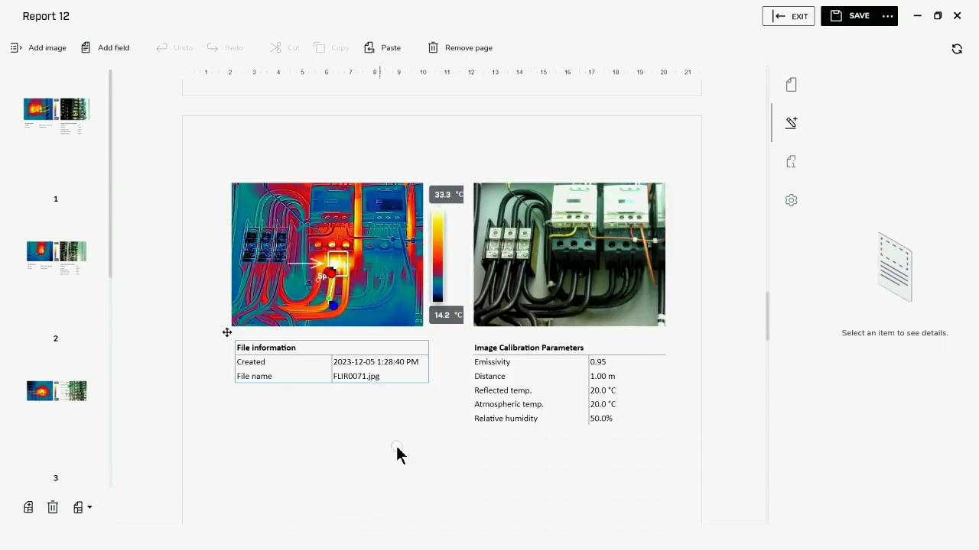
scroll(397, 453, down, 3)
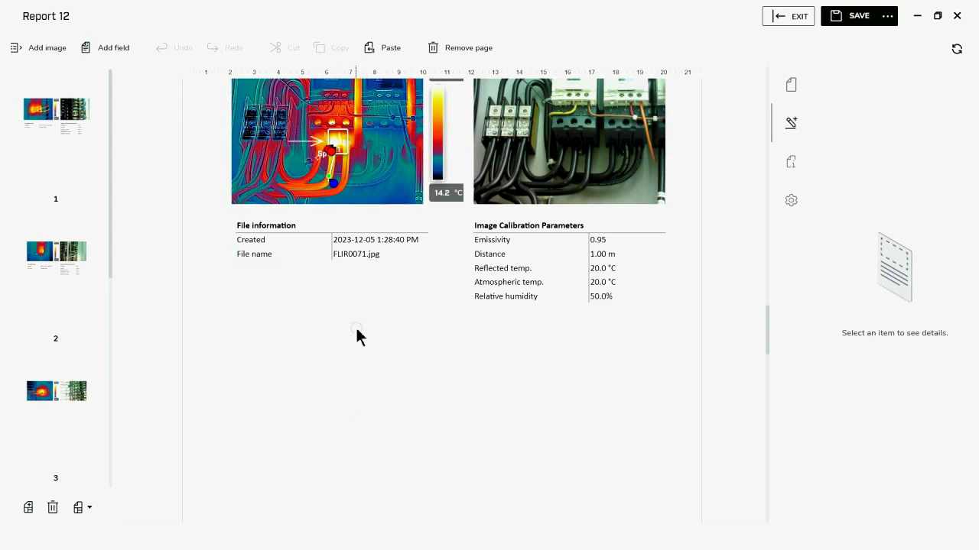
scroll(482, 452, down, 10)
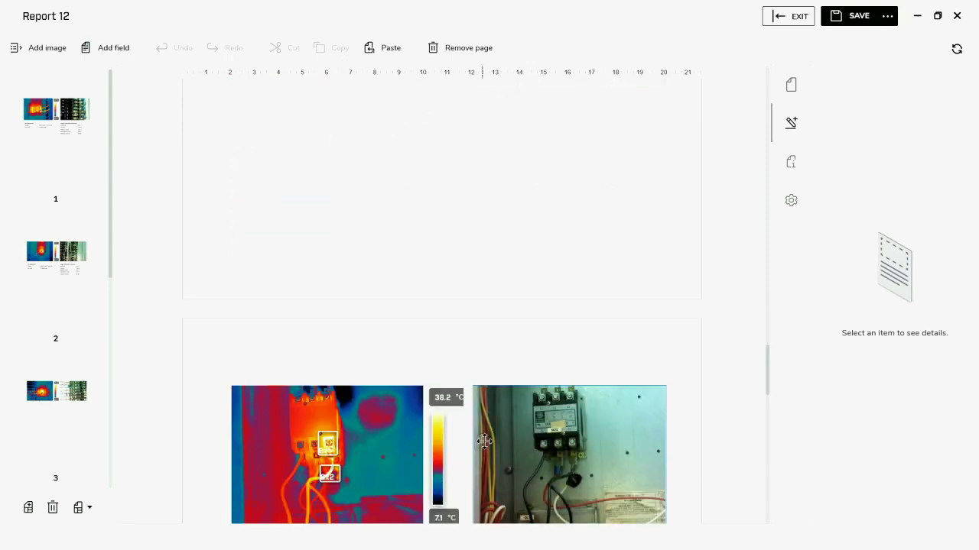
scroll(484, 441, down, 3)
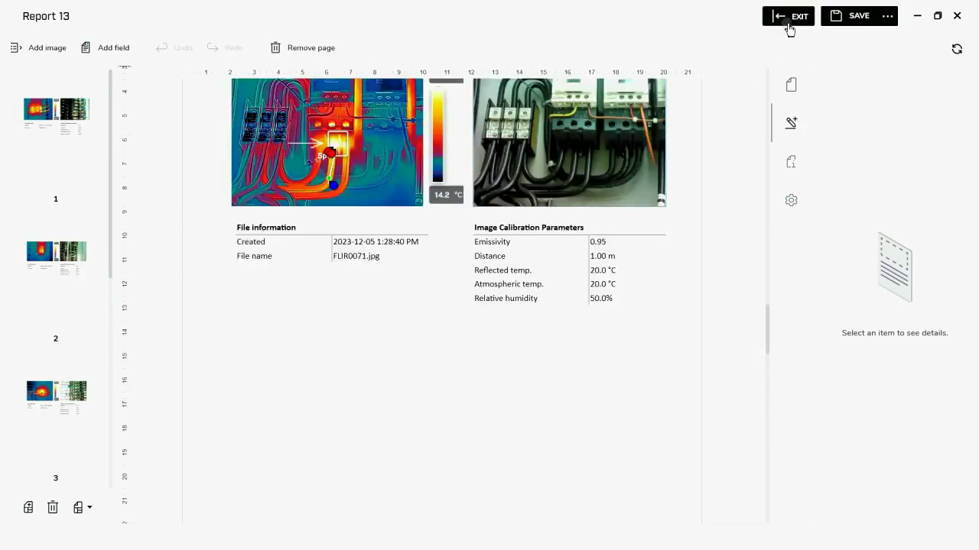
Exit the report without saving and open My Template V 0.03 for editing.
click(790, 29)
click(540, 360)
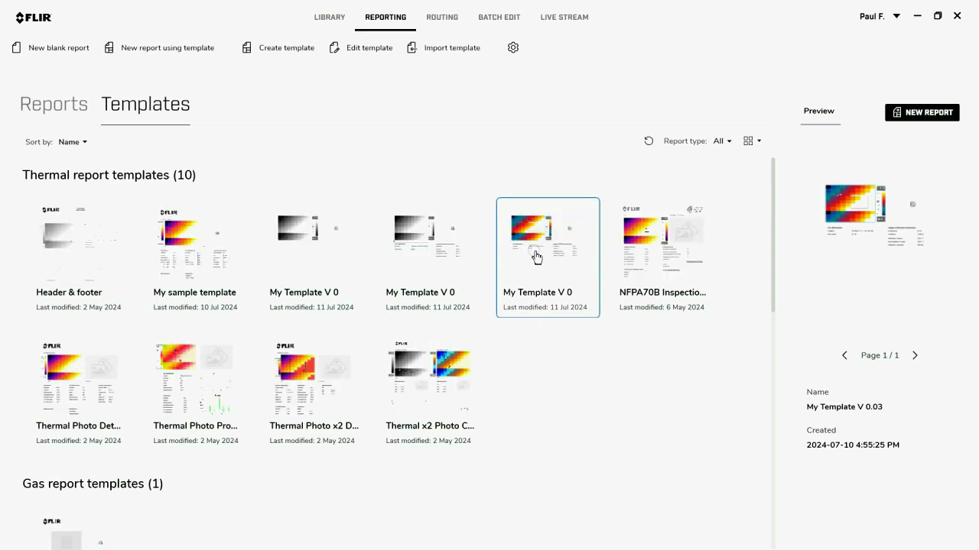
right_click(537, 257)
click(469, 285)
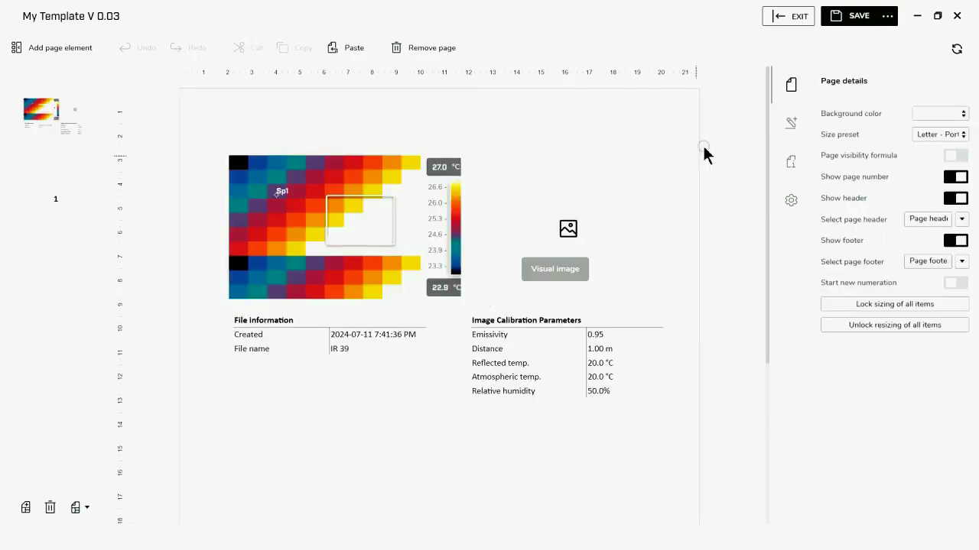
Save the template as a new version named My Template V 0.04, without password protection.
click(887, 21)
click(847, 58)
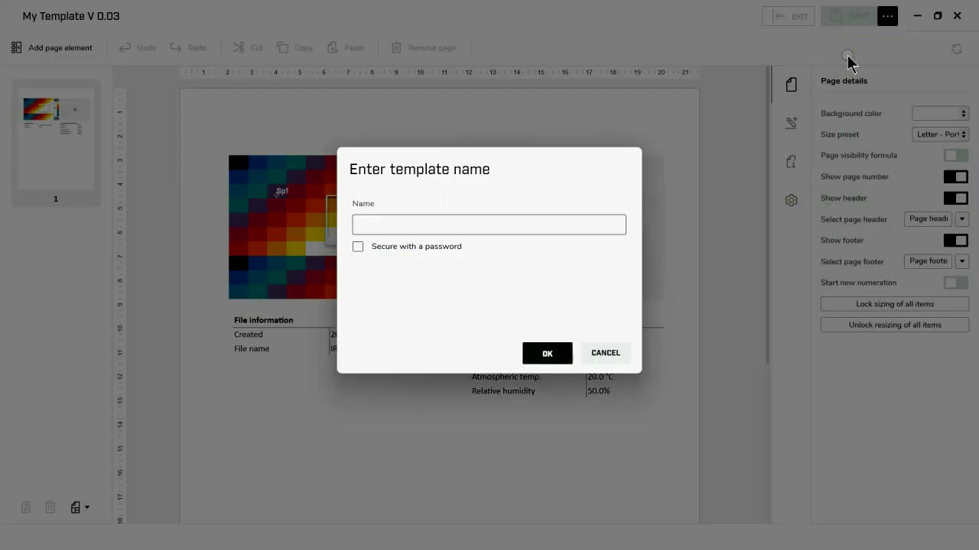
text(My Template V 0.04)
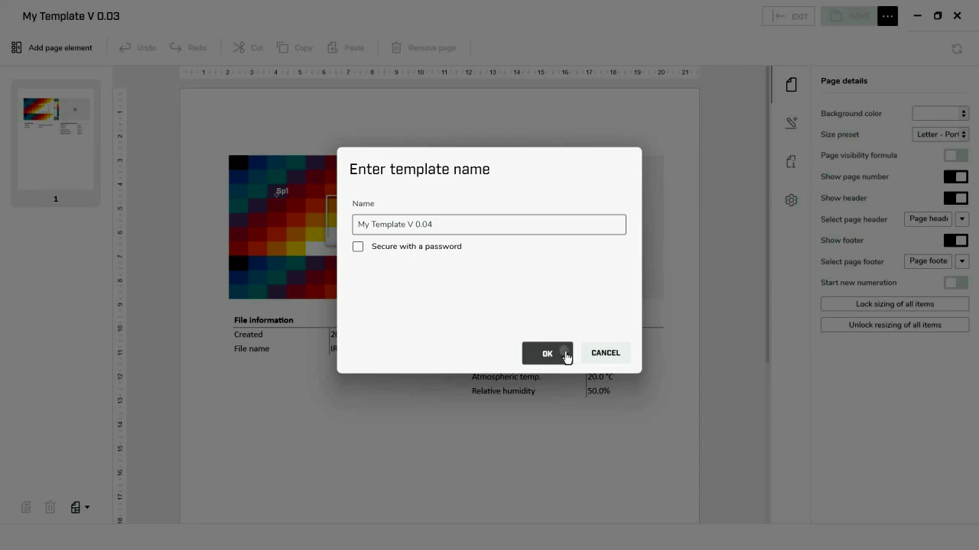
click(553, 354)
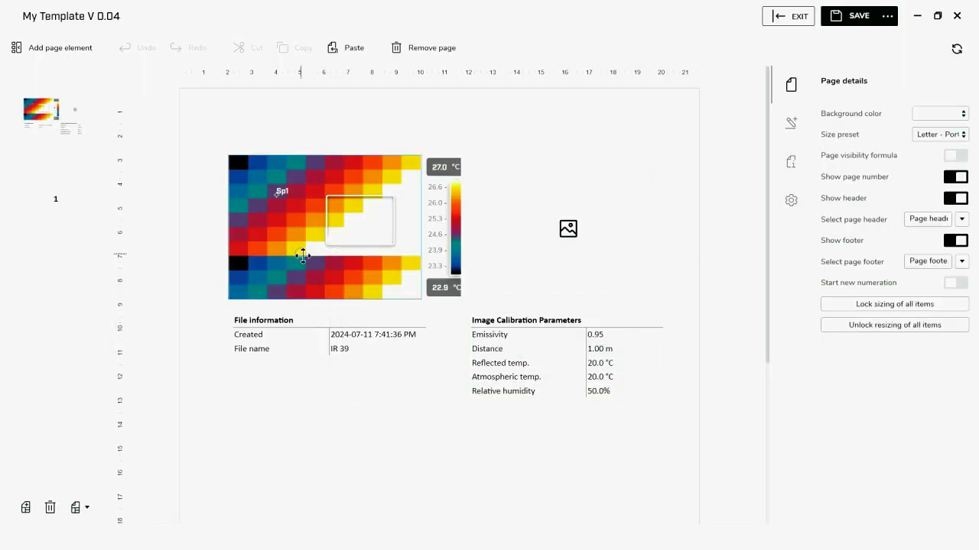
Set the template's thermal image to use measurements from the template, and save and exit the template.
click(303, 255)
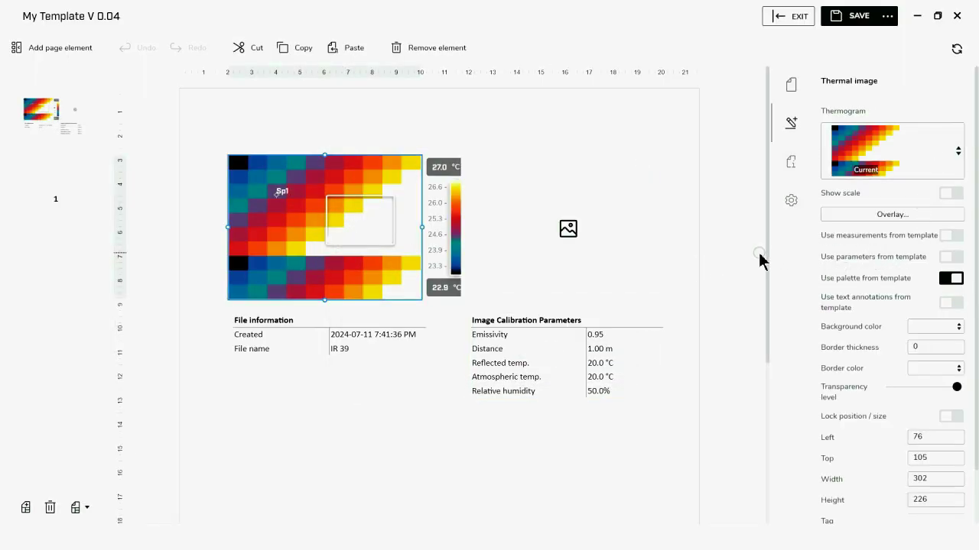
drag(769, 253, 750, 256)
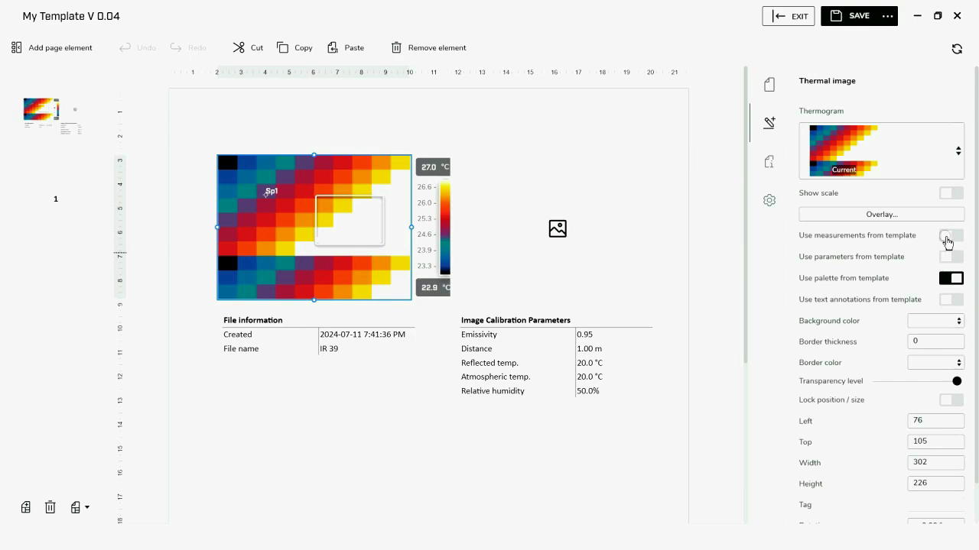
click(948, 237)
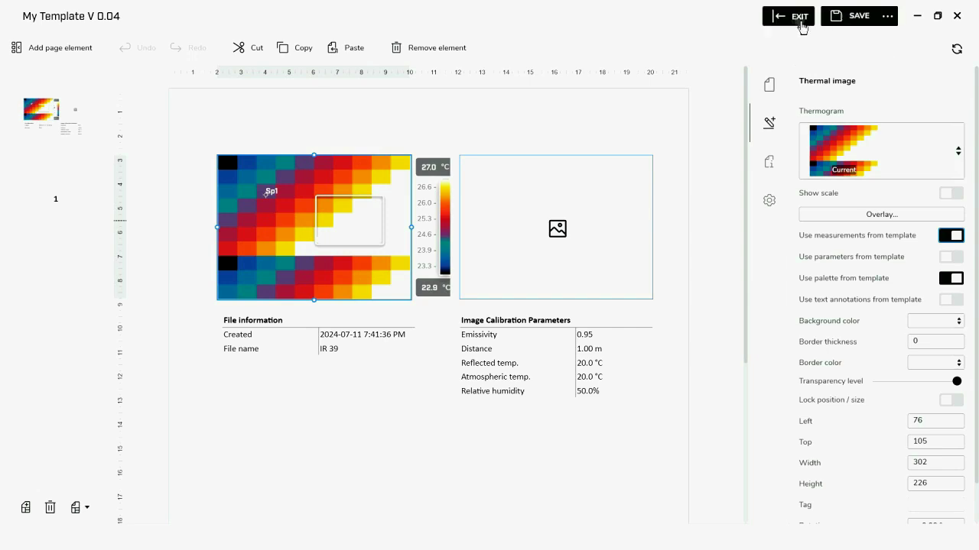
click(856, 22)
click(803, 19)
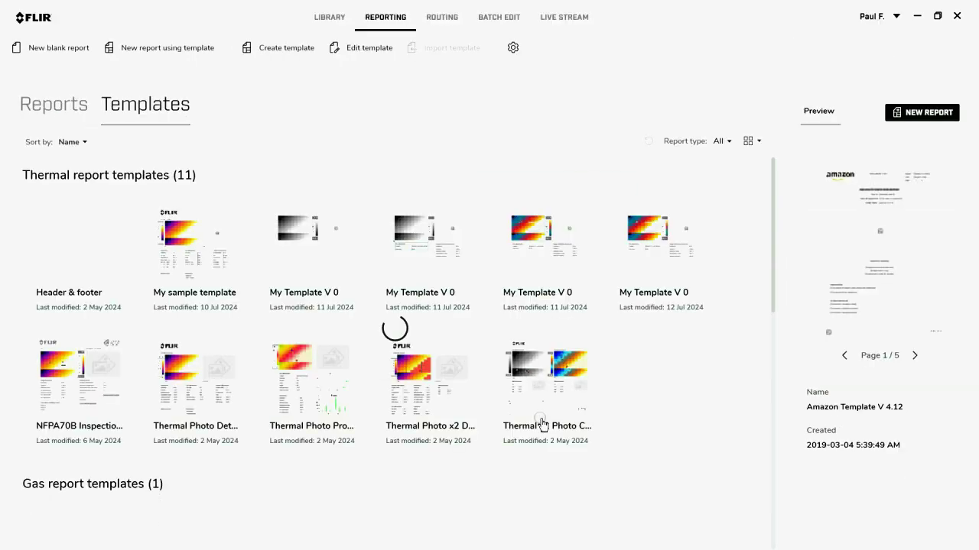
Start a new report from My Template V 0.04, fill it with the 100_FLIR thermal images, and hide the image library.
double_click(655, 246)
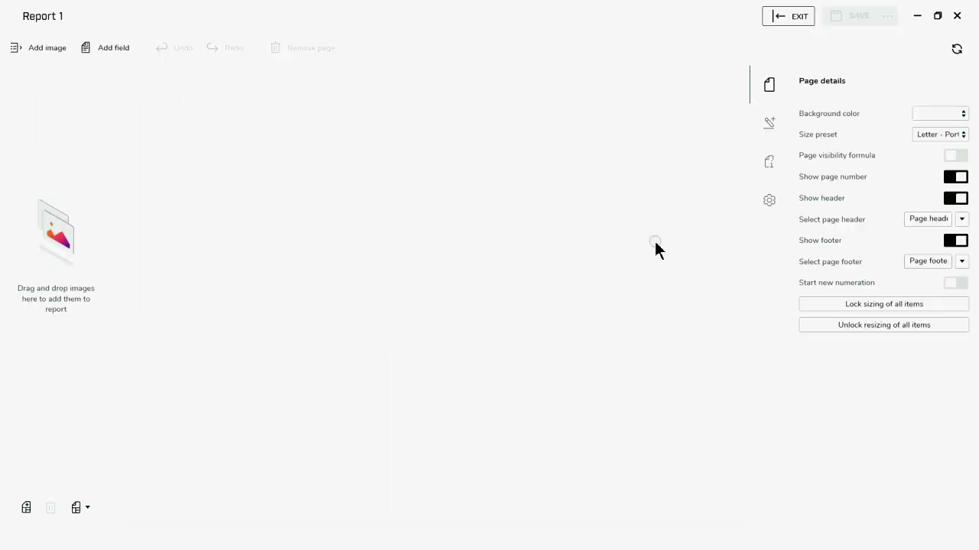
click(43, 47)
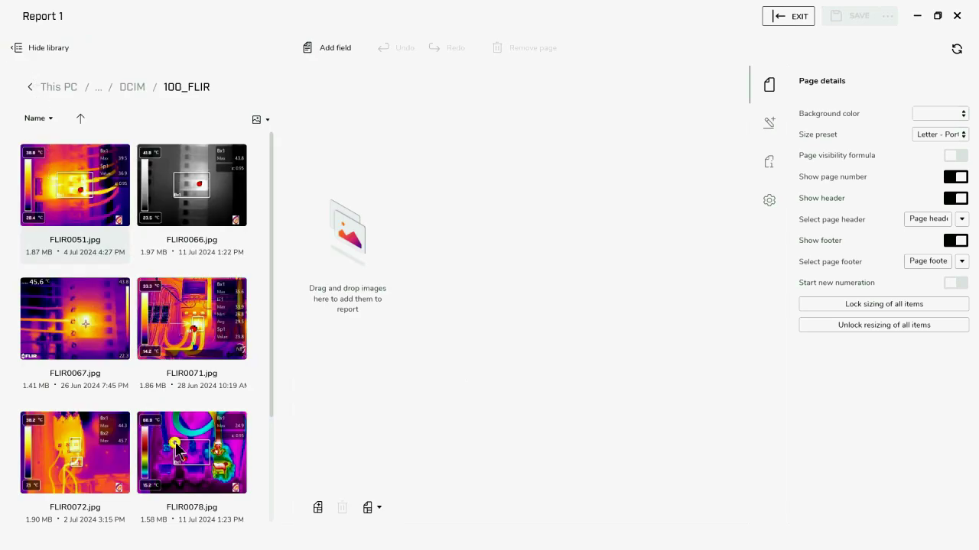
drag(200, 340, 356, 324)
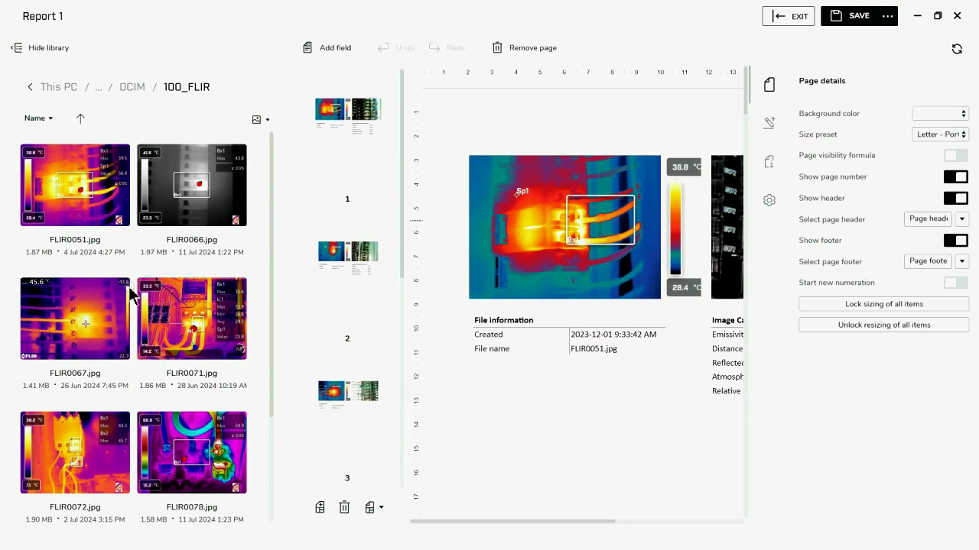
click(48, 49)
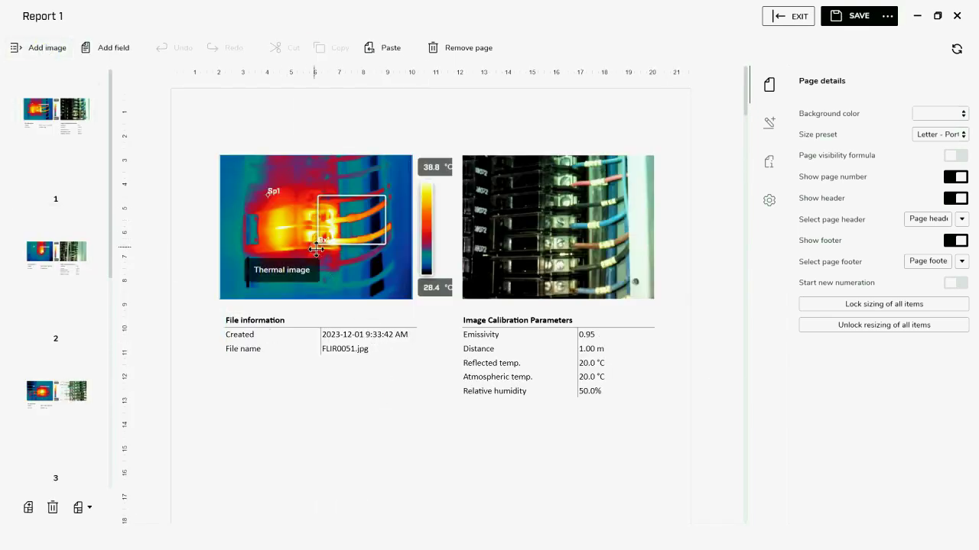
Examine where spot Sp1 and rectangle Bx1 fall on the thermal images of the report's pages, ending on page 1.
click(72, 313)
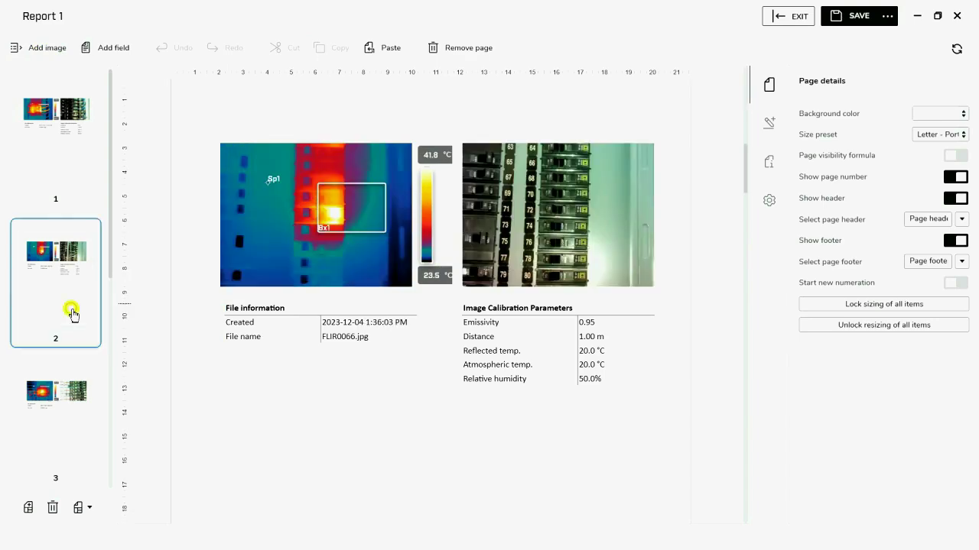
click(66, 420)
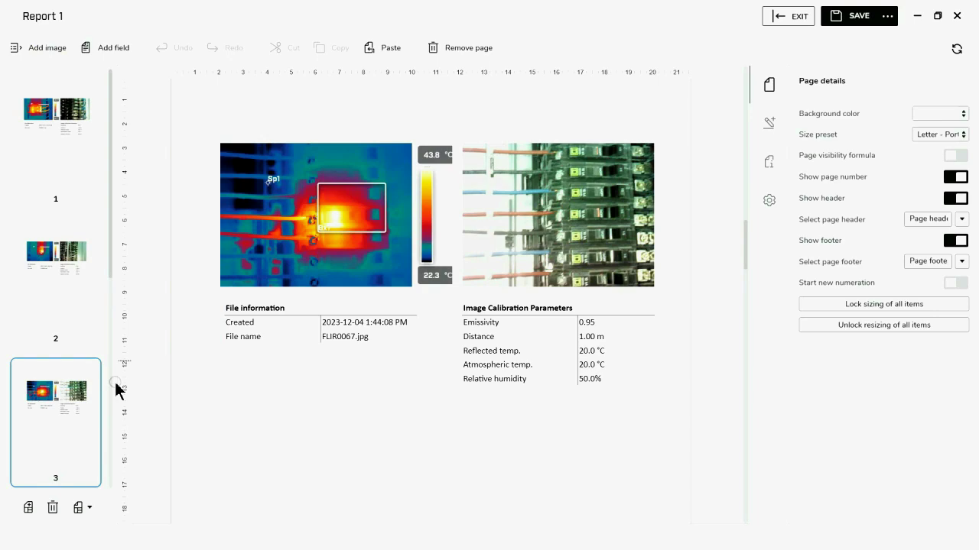
scroll(78, 458, down, 5)
click(61, 260)
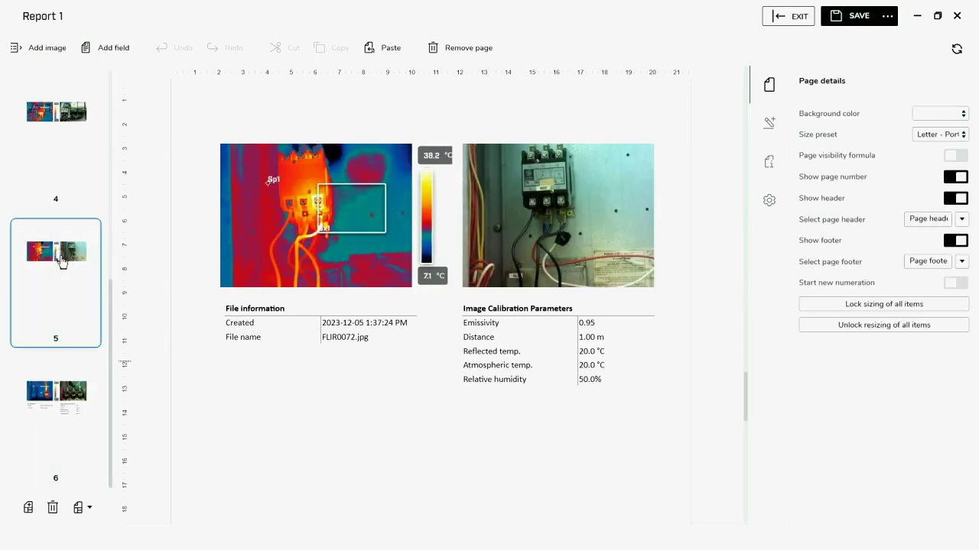
click(68, 406)
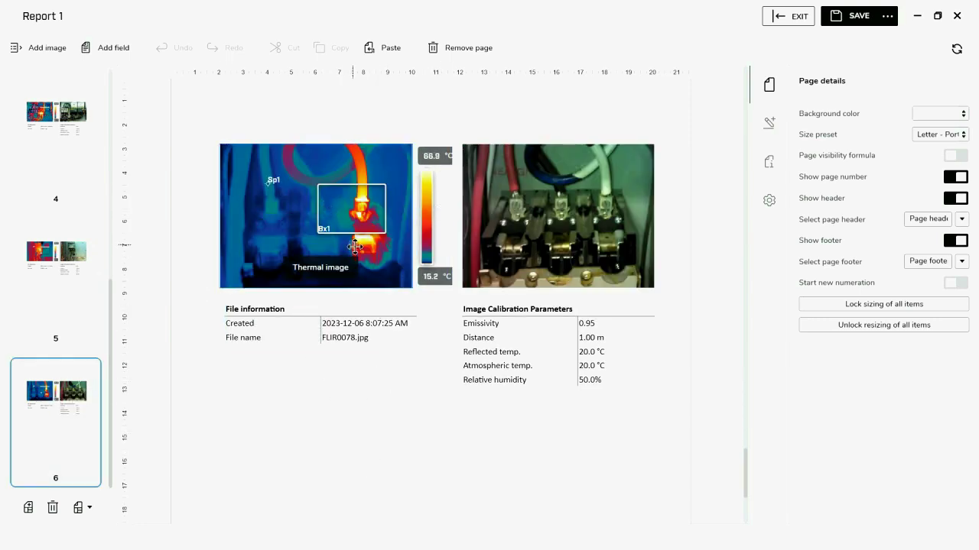
scroll(70, 152, up, 5)
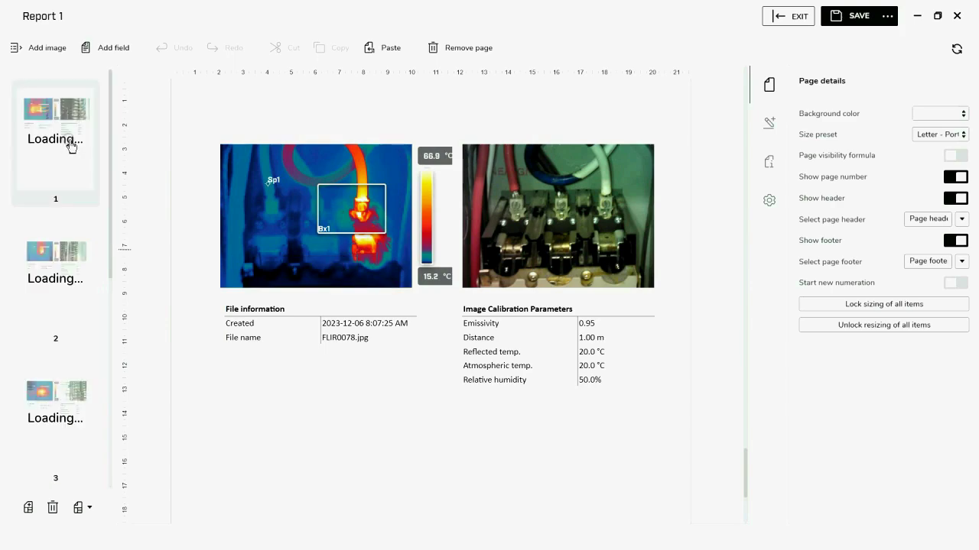
click(71, 146)
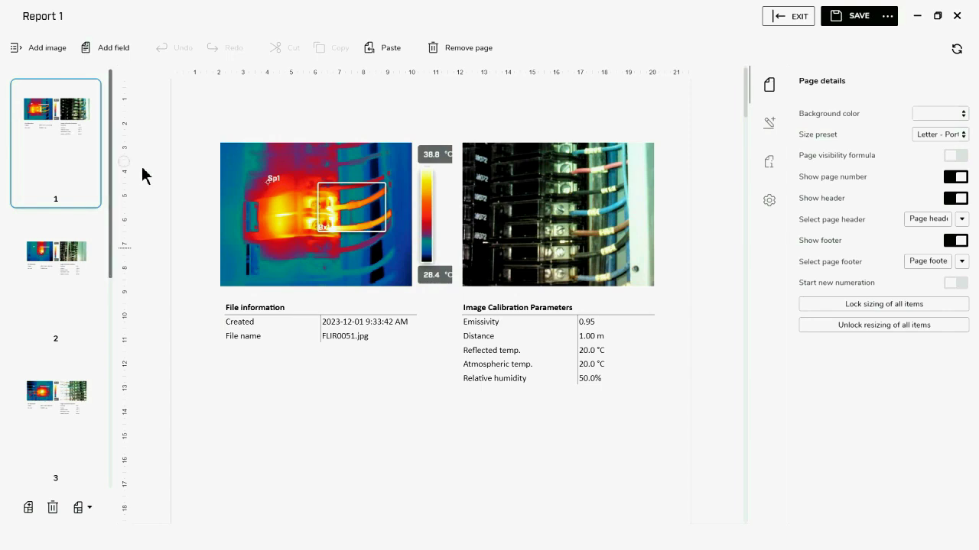
Open the page 1 thermal image FLIR0051 and shrink rectangle Bx1 to fit around the hot terminals.
click(293, 239)
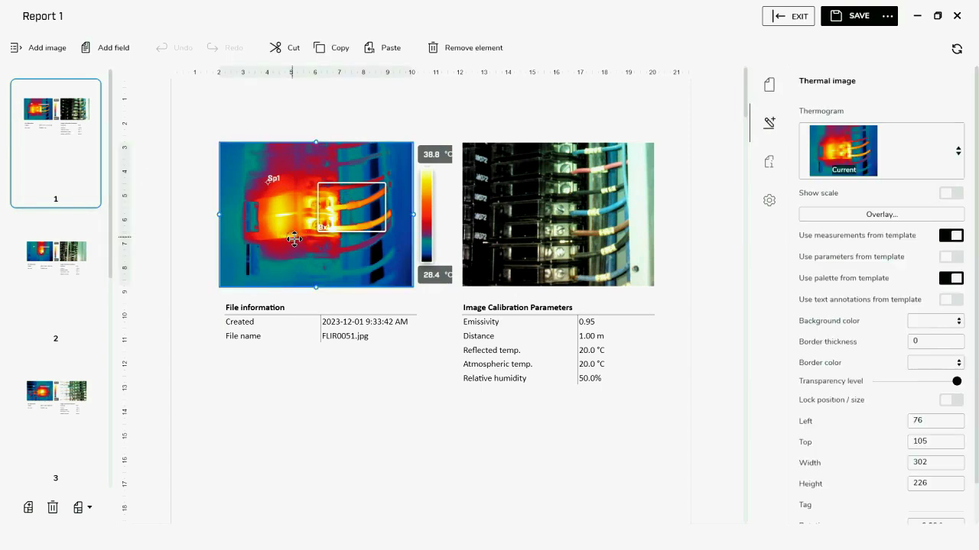
double_click(292, 239)
click(374, 248)
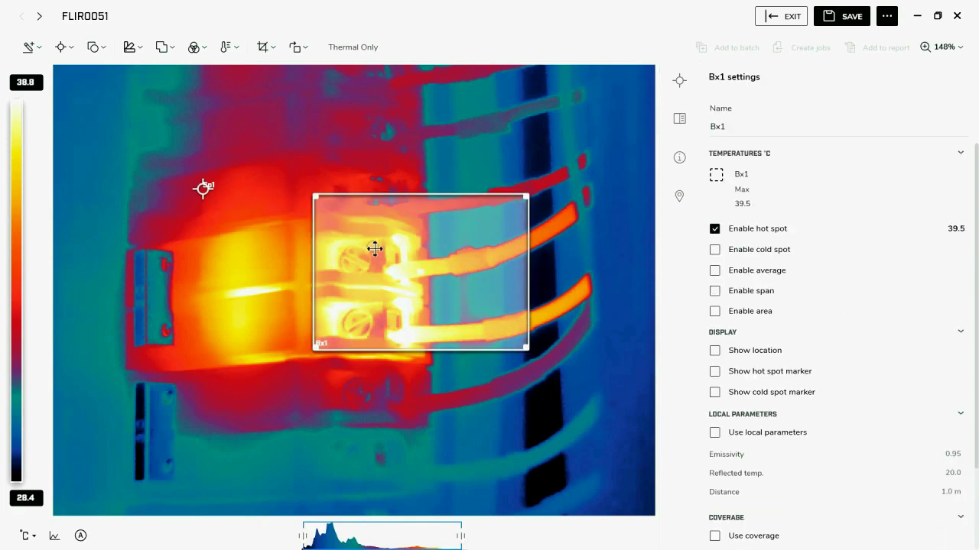
drag(373, 249, 363, 249)
drag(517, 349, 407, 279)
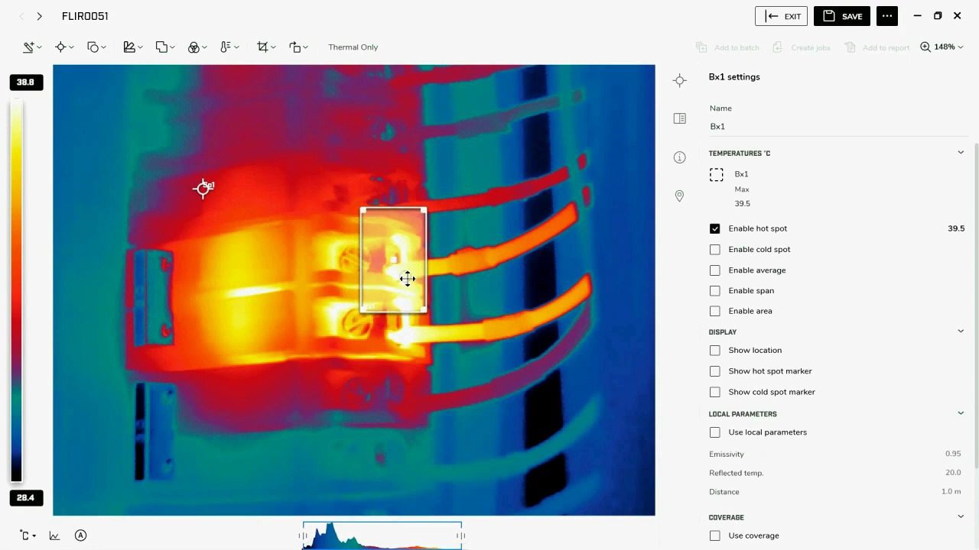
Move spot Sp1 horizontally toward rectangle Bx1, and save and exit the image.
drag(203, 187, 250, 190)
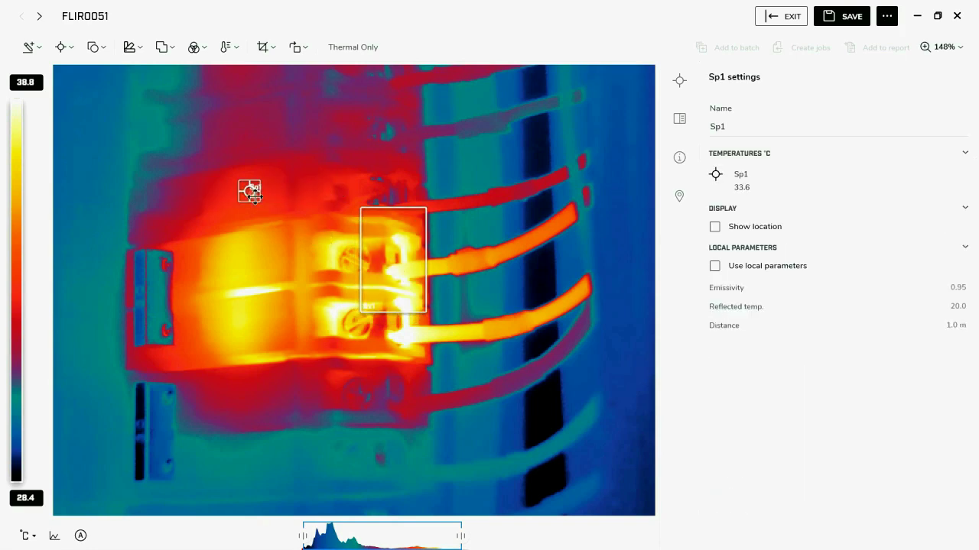
click(847, 24)
click(795, 21)
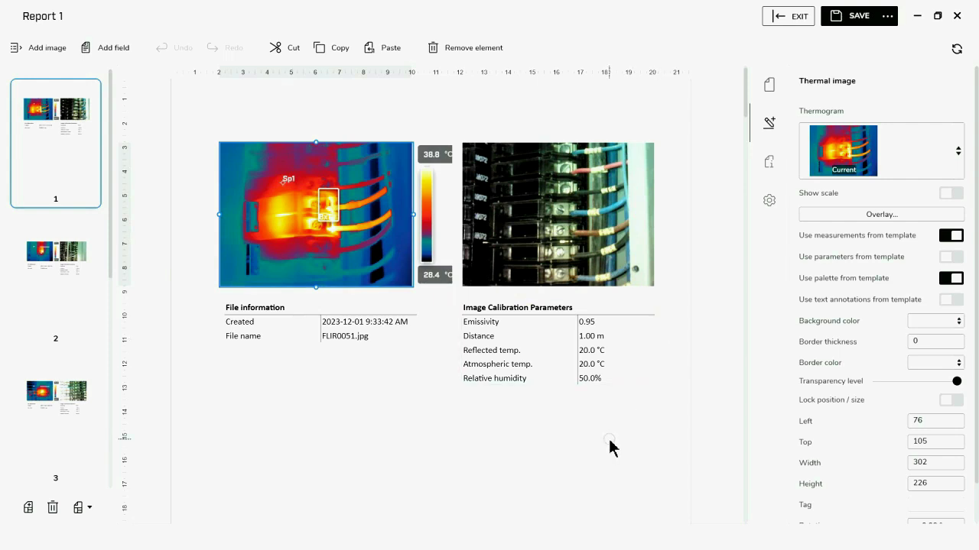
Exit the report without saving its changes and open My Template V 0.04 for editing.
click(802, 22)
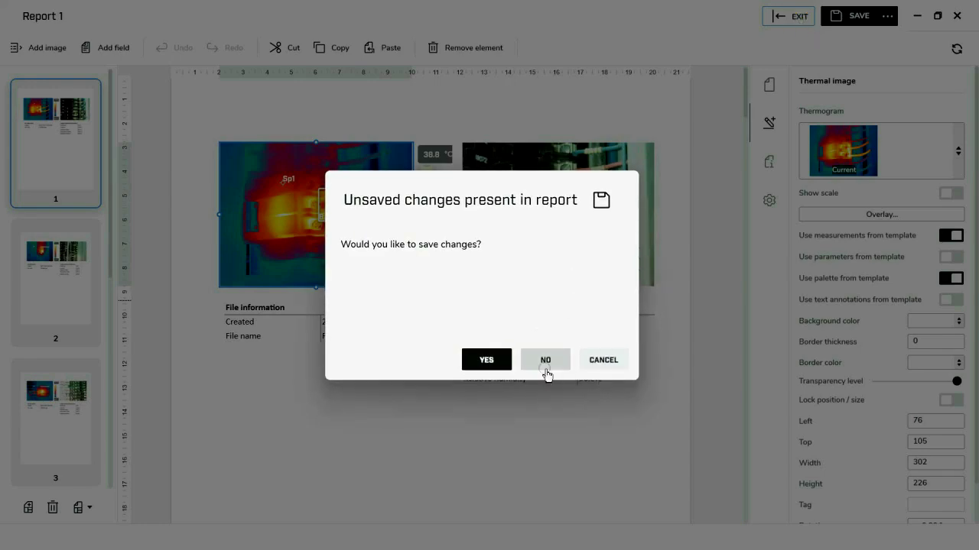
click(546, 372)
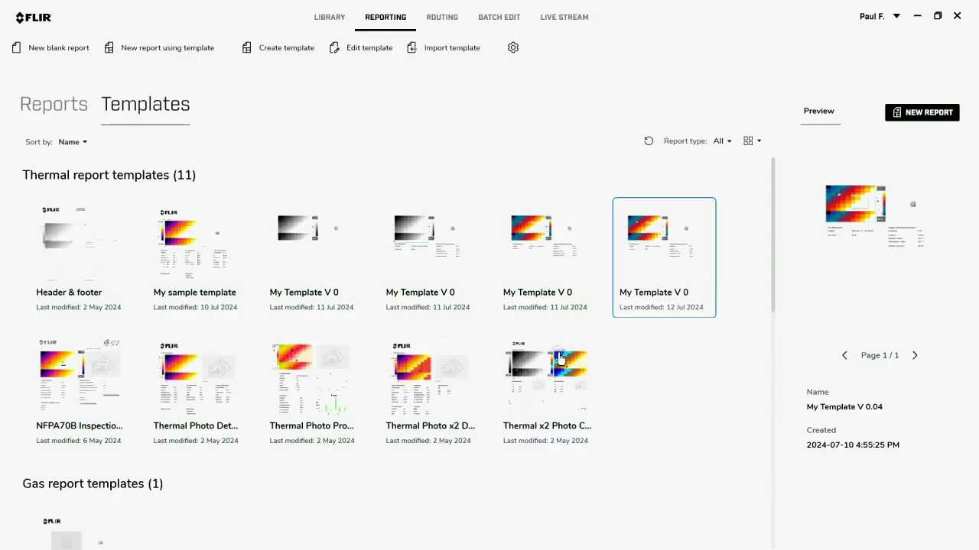
right_click(682, 274)
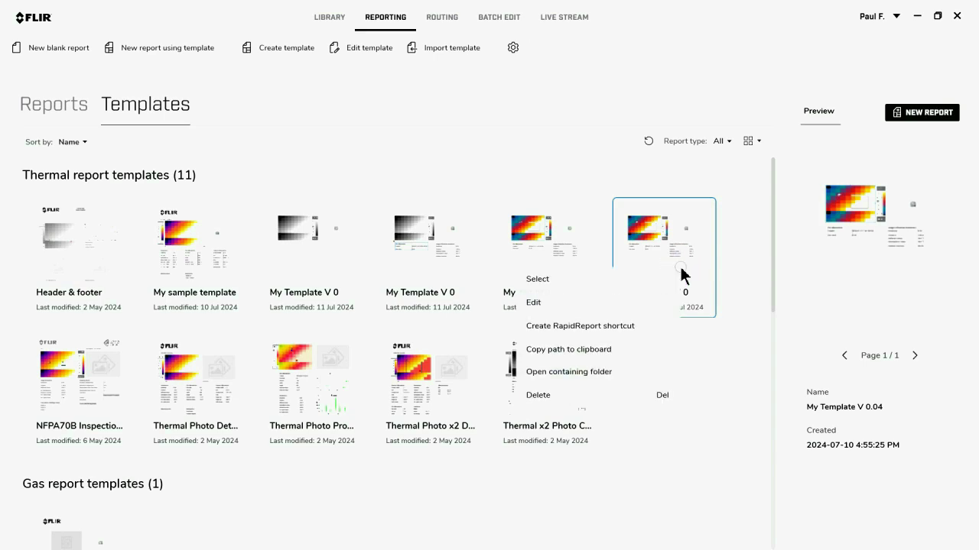
click(568, 306)
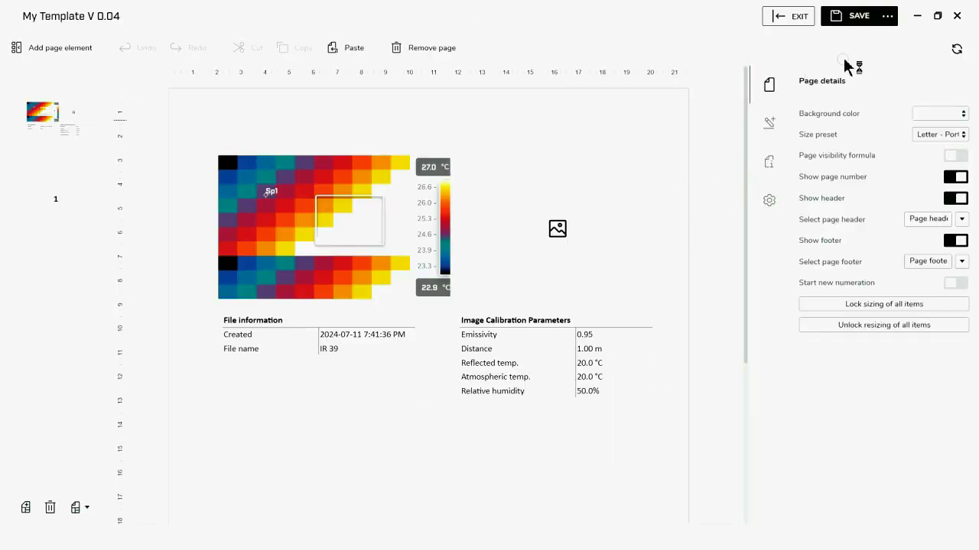
Save the open template as a new template named My Template V 0.05, without a password.
click(890, 17)
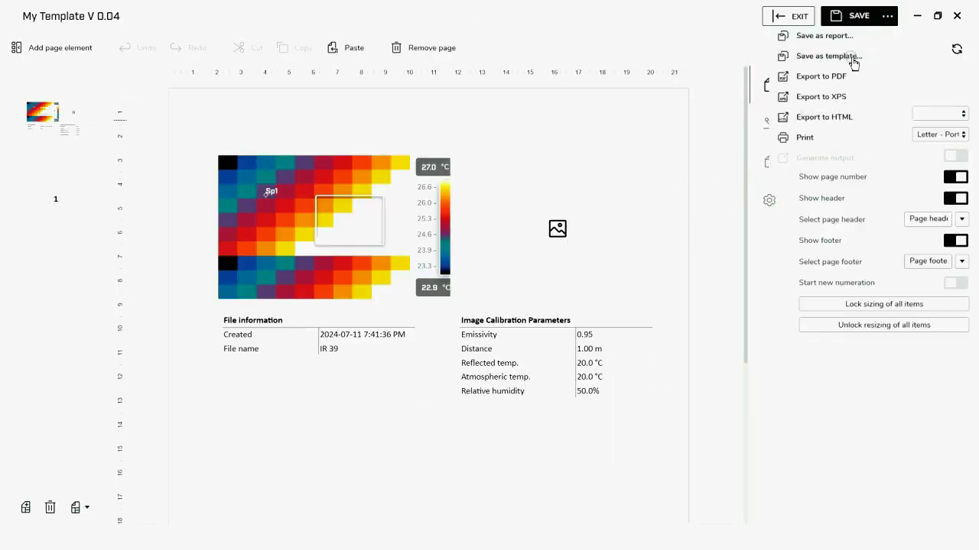
click(849, 59)
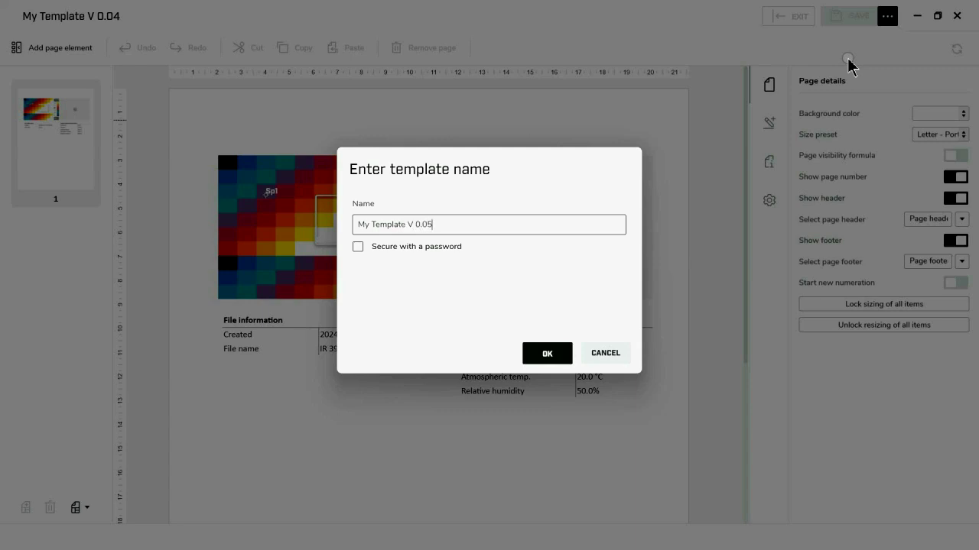
click(554, 354)
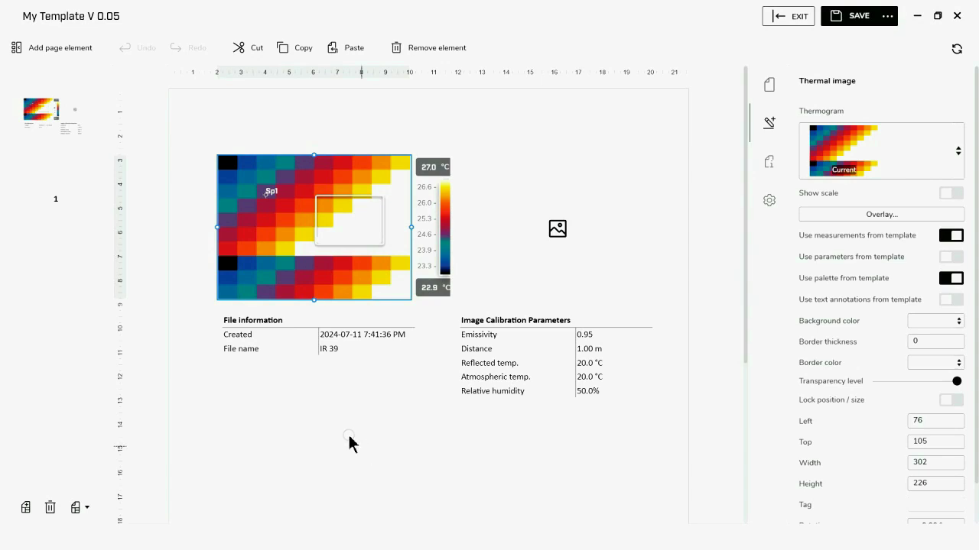
Cut the File information table from below the thermogram.
click(222, 322)
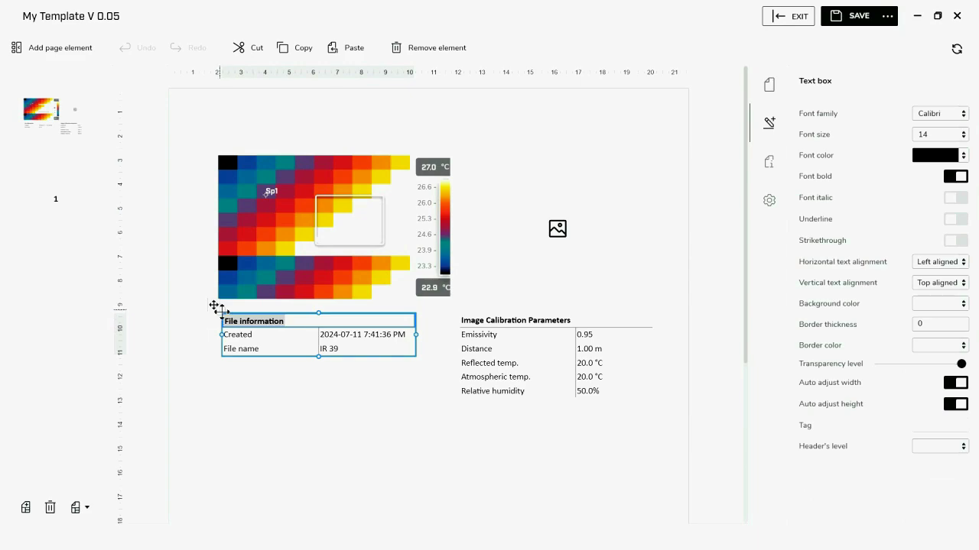
right_click(214, 305)
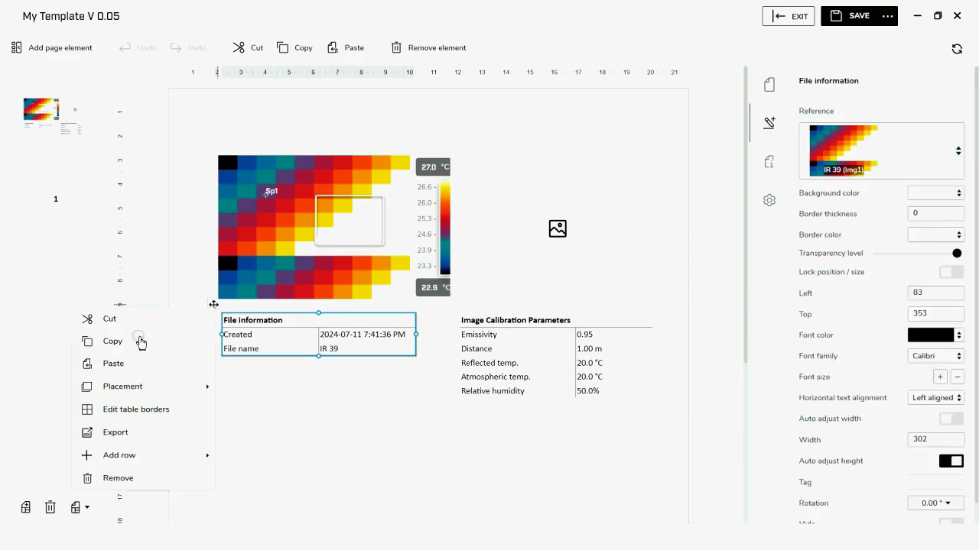
click(126, 326)
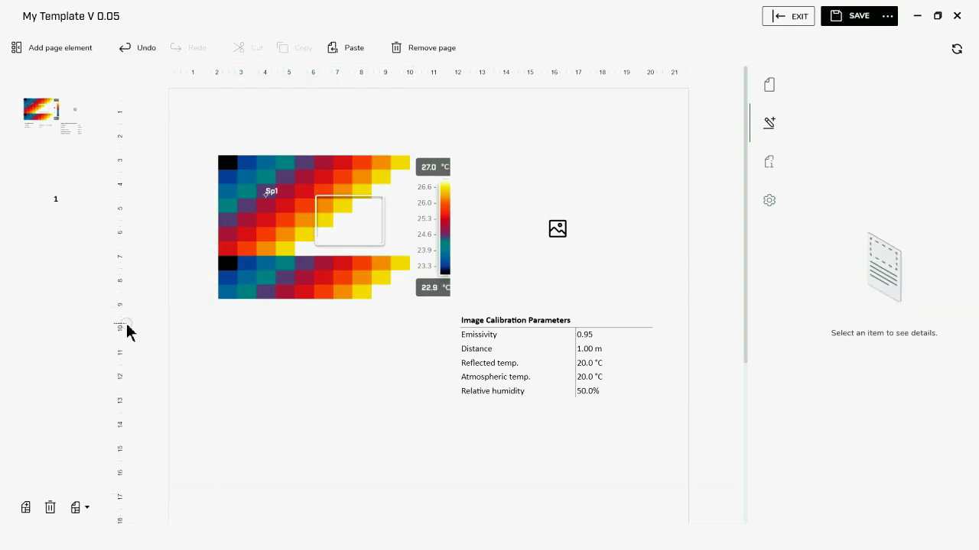
Add the thermal Created and File name fields below the thermogram, and hide the elements library.
click(59, 51)
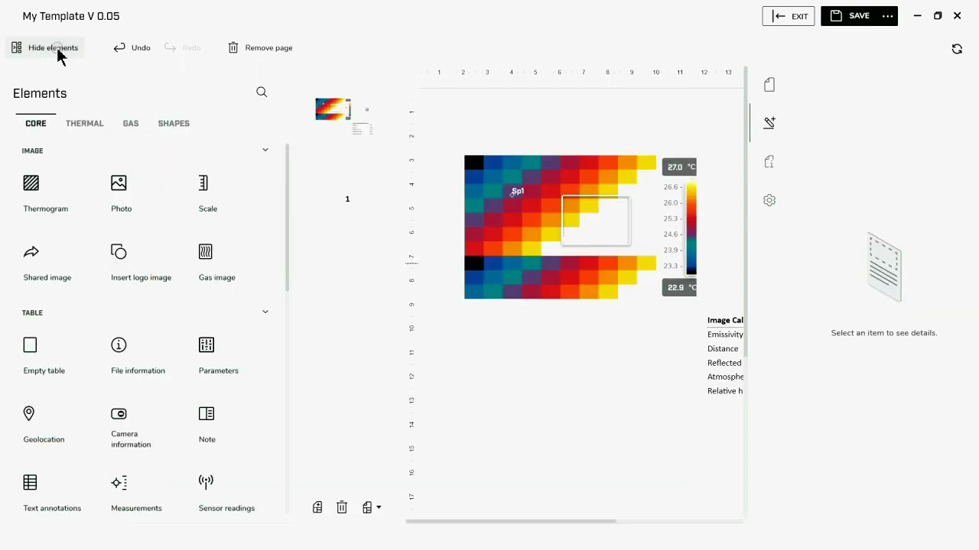
click(78, 125)
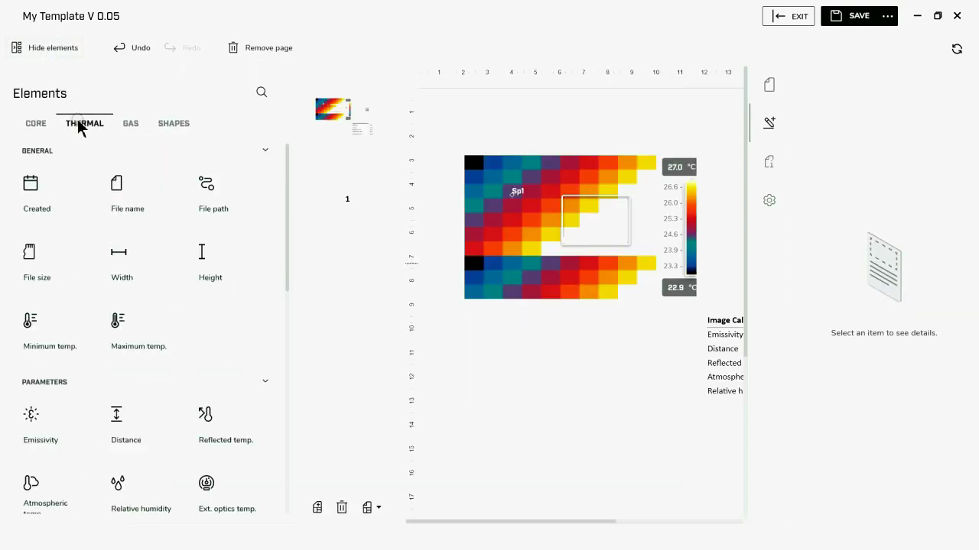
click(55, 218)
click(120, 207)
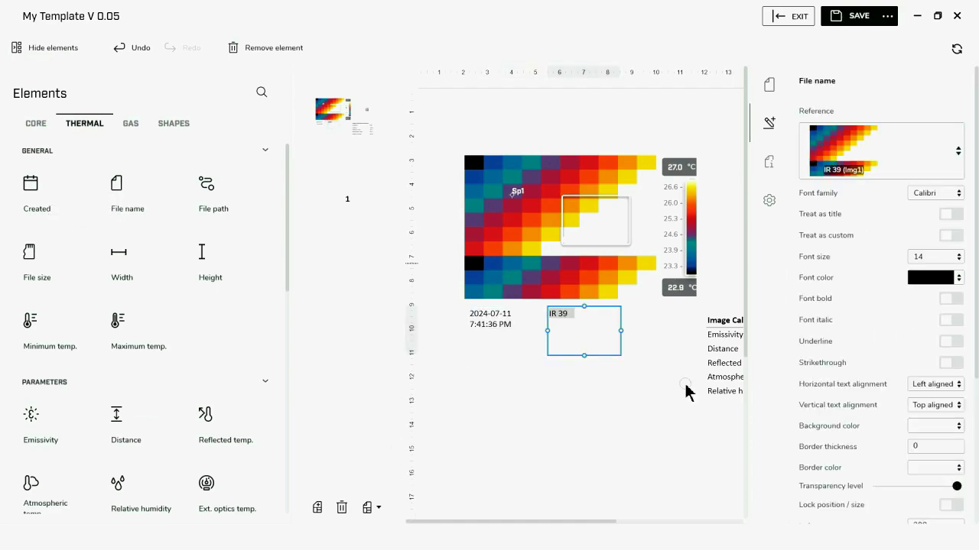
click(54, 50)
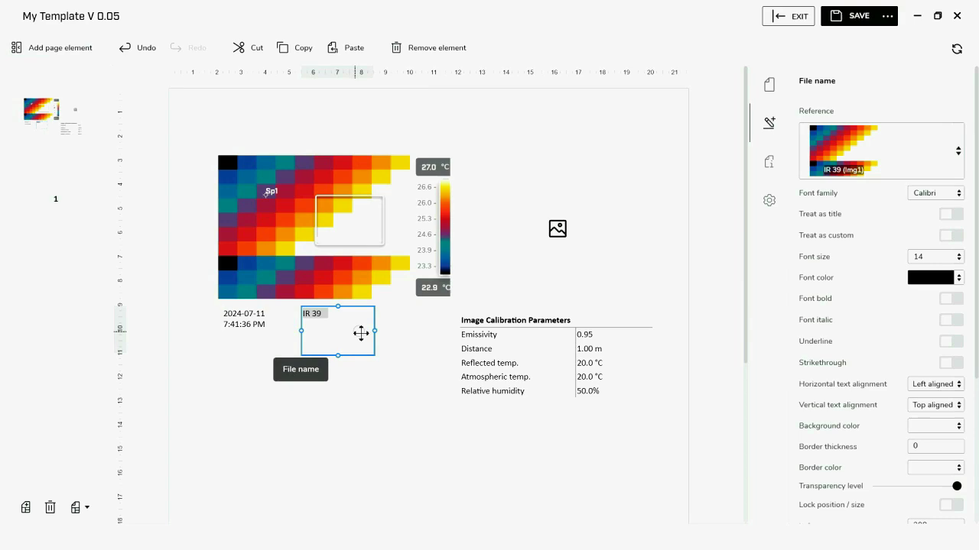
Place the File name field directly above the thermogram at left 76 and top 82, with height 24 and automatic width adjustment.
drag(377, 333, 287, 175)
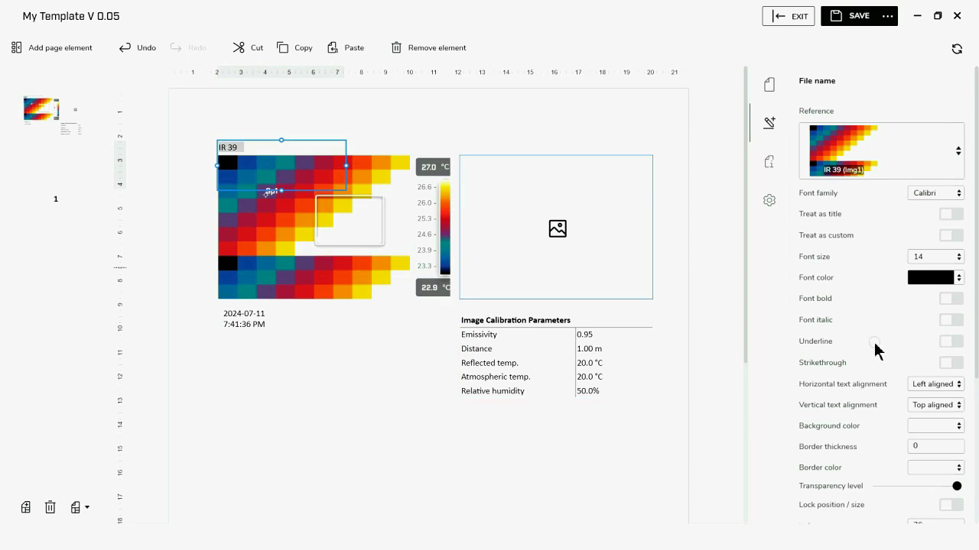
scroll(856, 377, down, 2)
scroll(884, 410, down, 2)
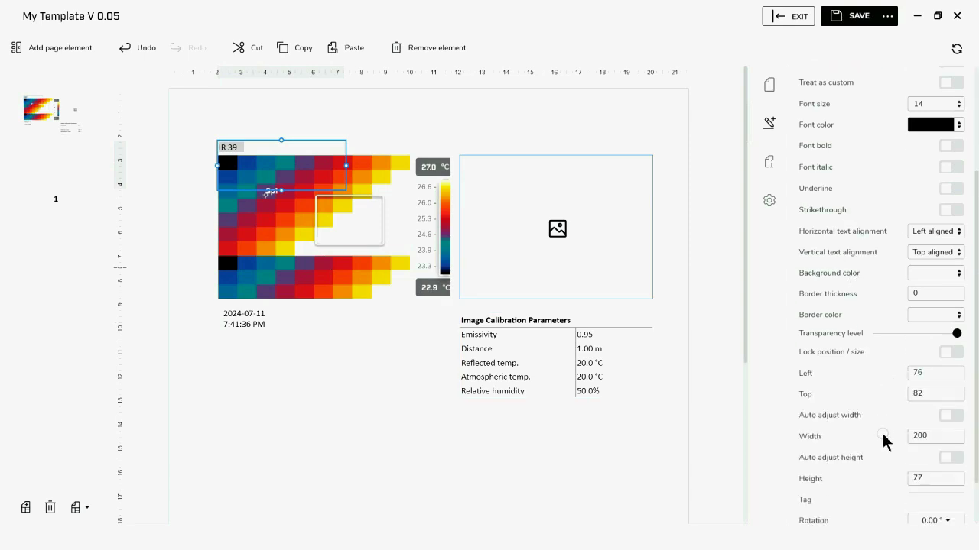
double_click(931, 449)
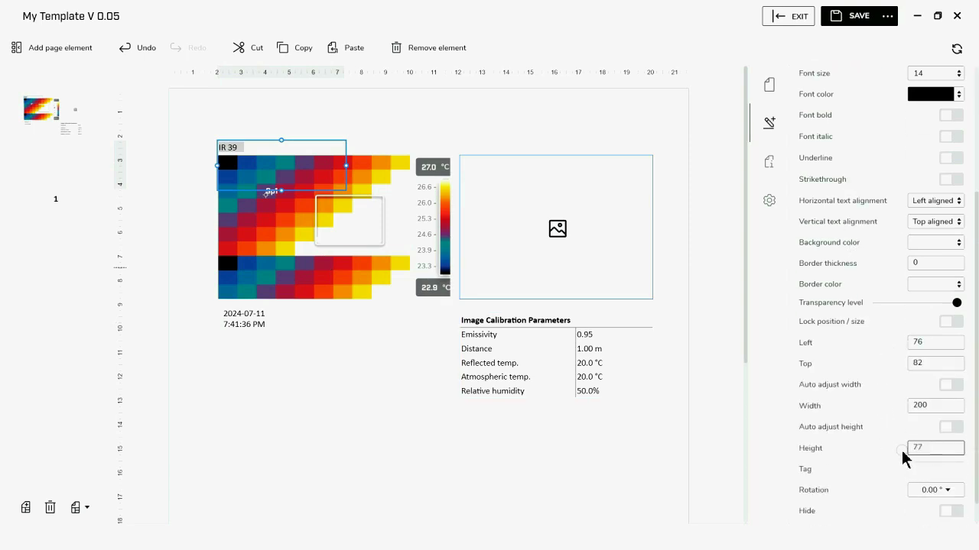
text(24)
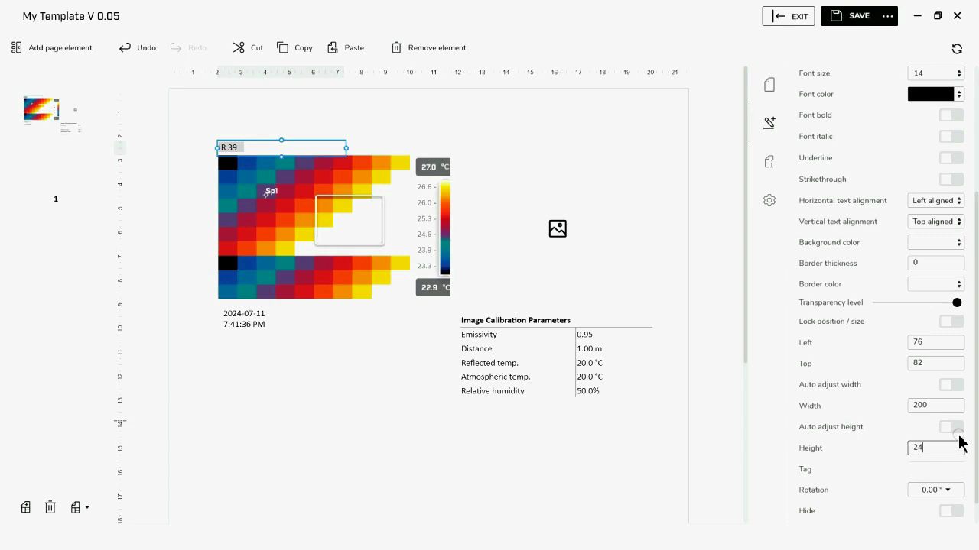
click(952, 384)
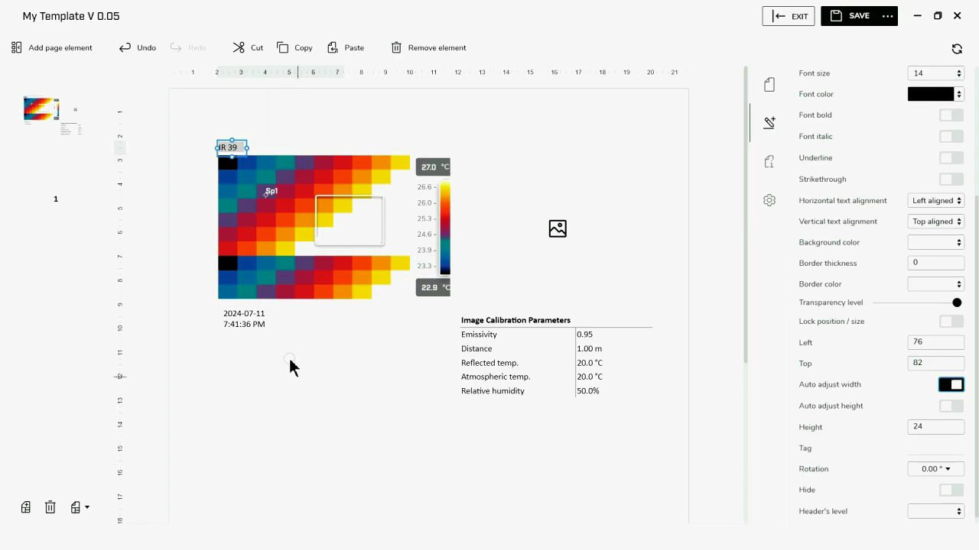
Place the Created field directly above the photo at left 456 and top 82, with width 302 and height 24.
drag(266, 327, 653, 149)
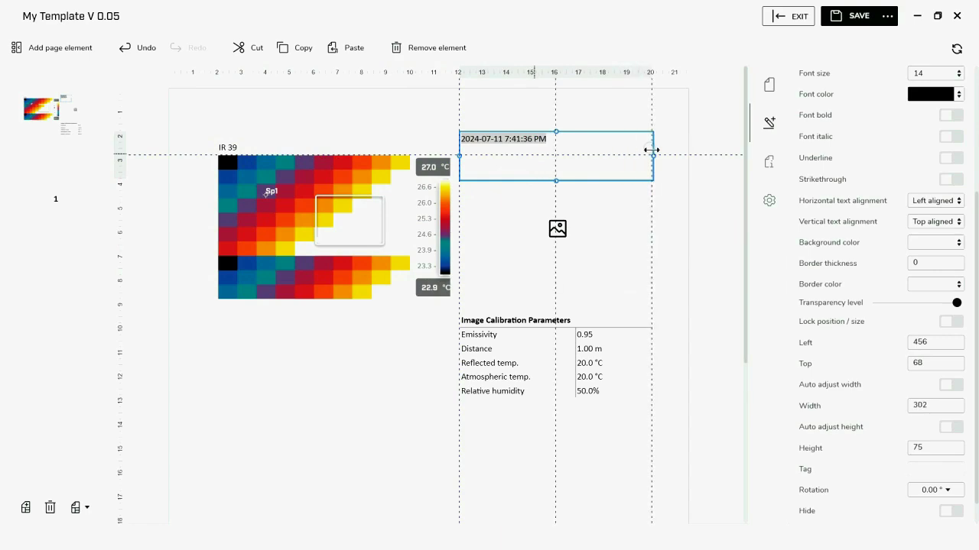
drag(594, 159, 595, 168)
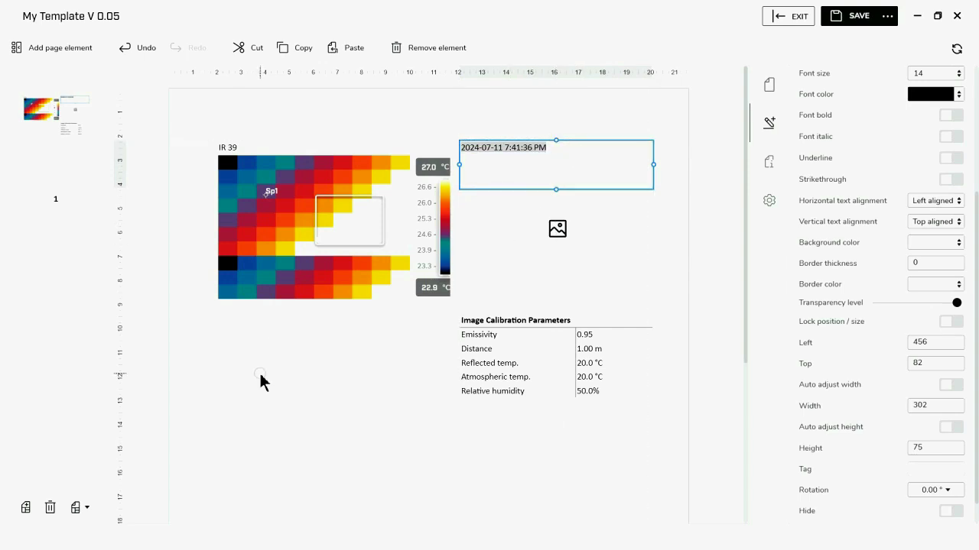
click(240, 150)
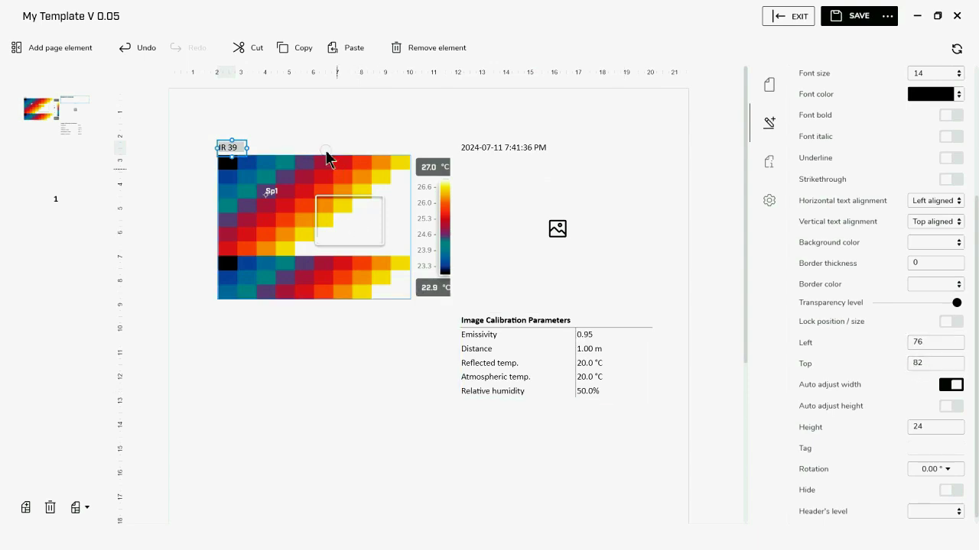
click(487, 151)
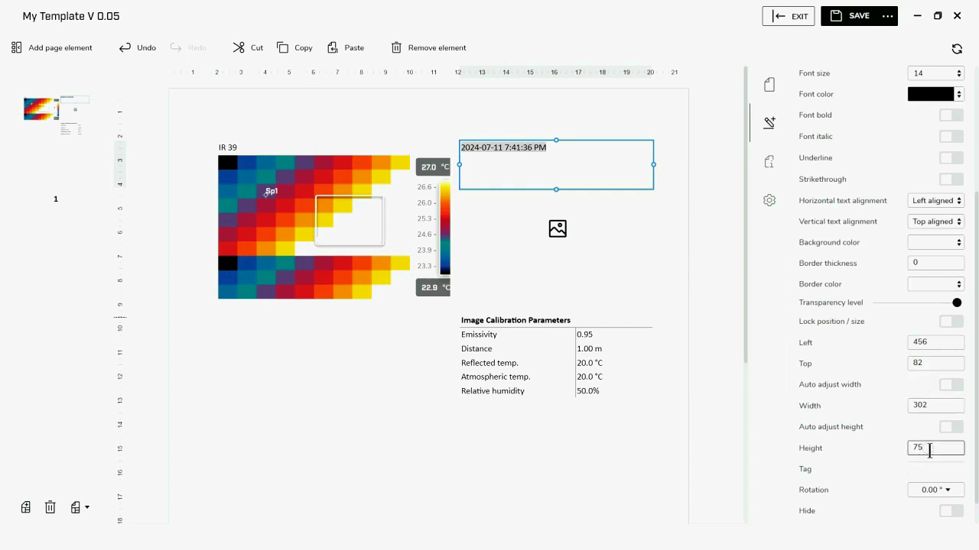
text(24)
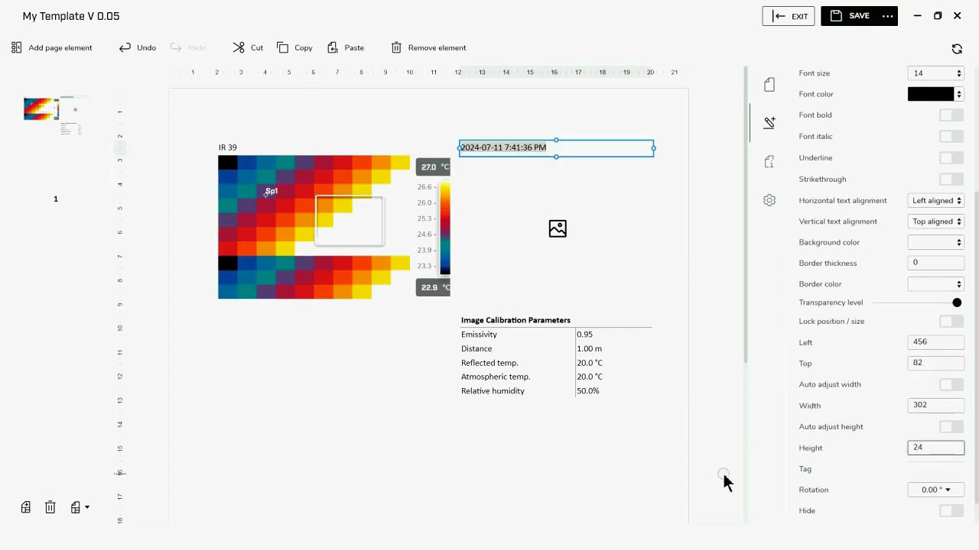
click(603, 486)
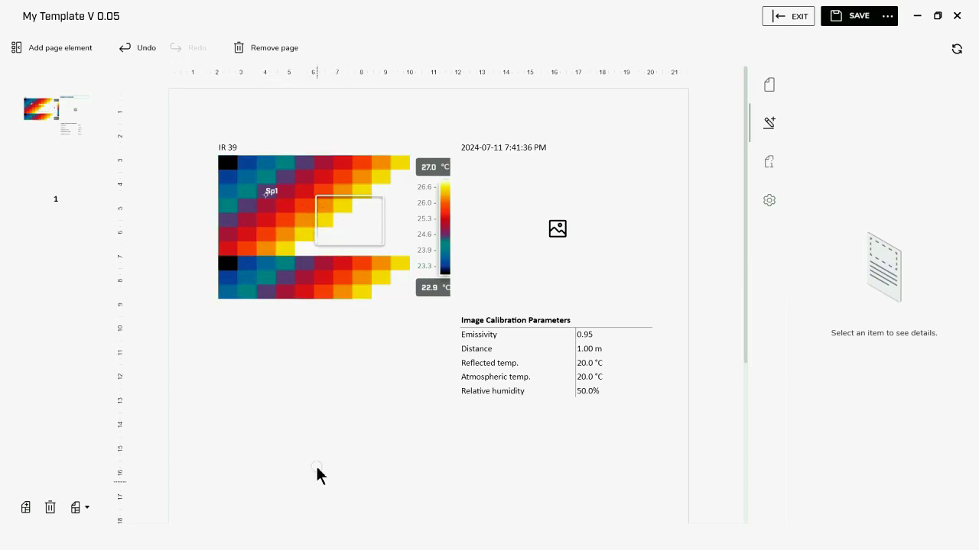
click(65, 49)
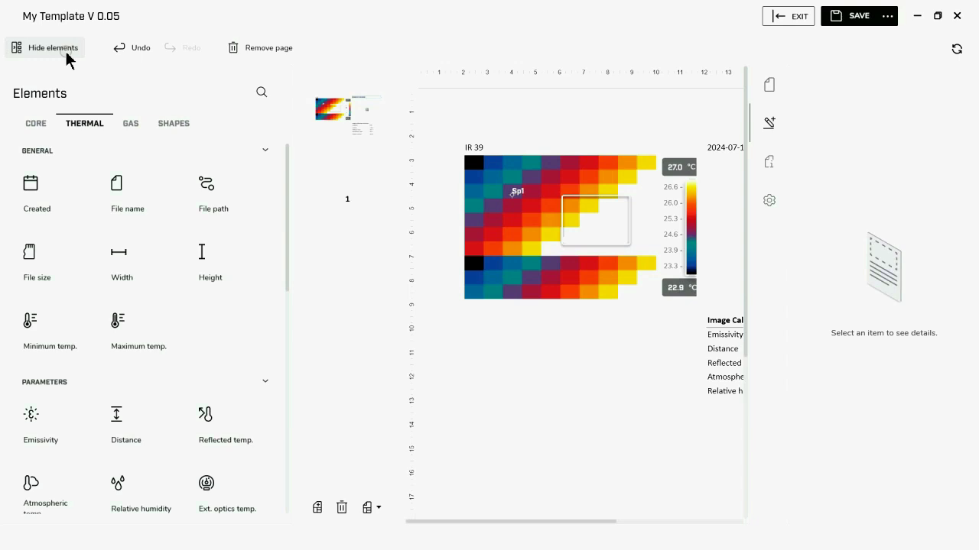
click(37, 124)
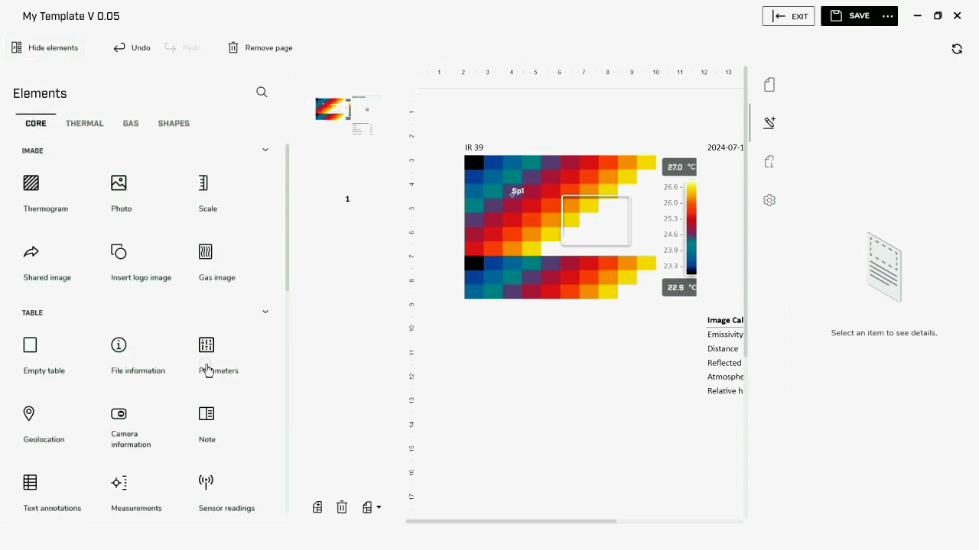
scroll(203, 371, down, 1)
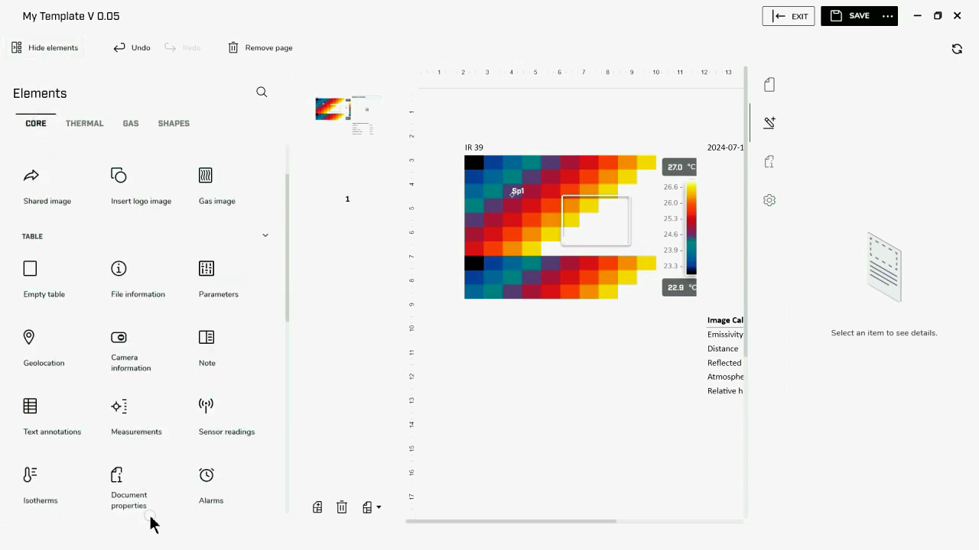
click(127, 419)
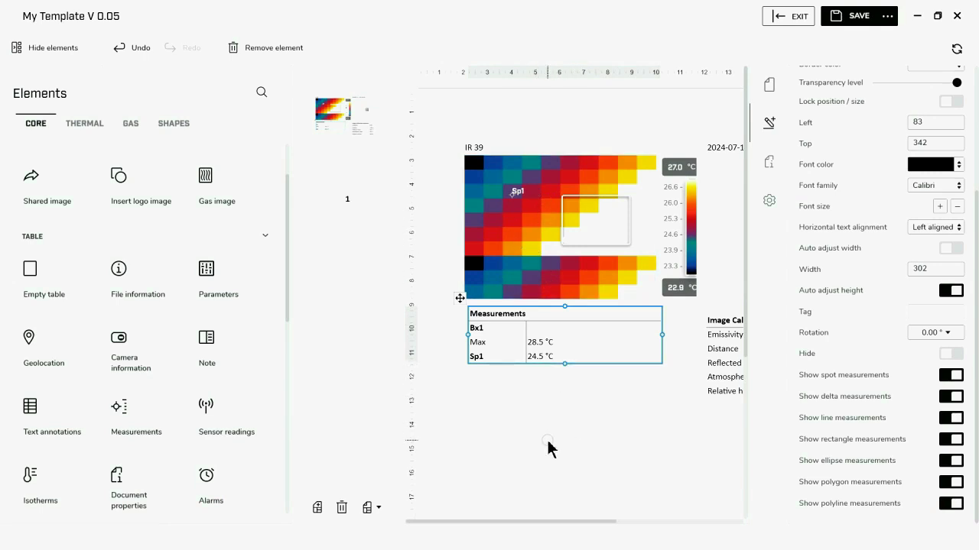
right_click(460, 299)
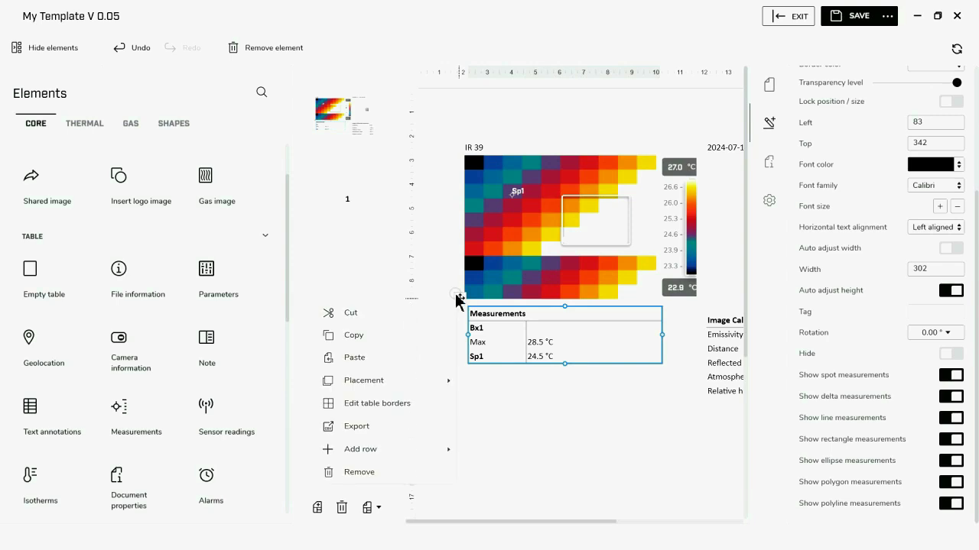
click(353, 317)
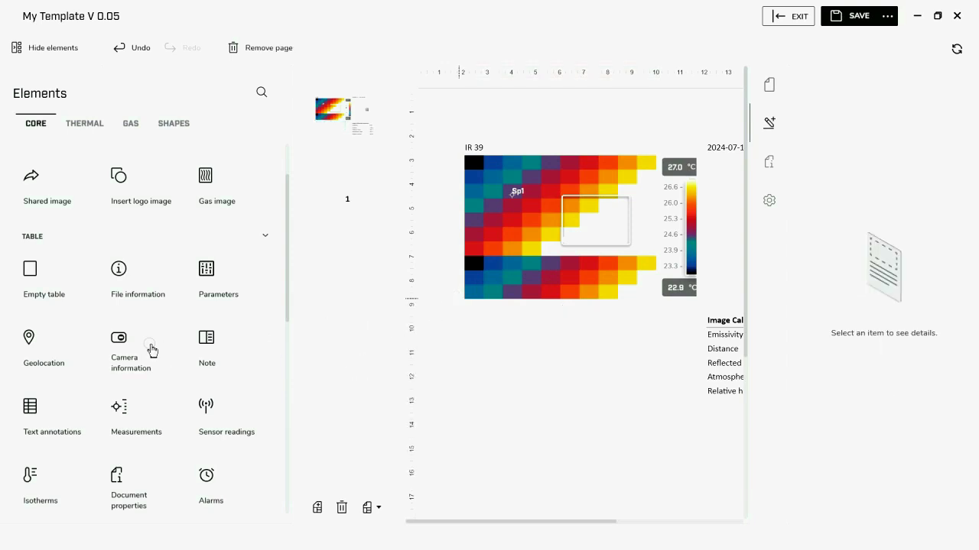
Insert an empty table below the thermogram and align its top with the Image Calibration Parameters table.
click(64, 290)
click(58, 55)
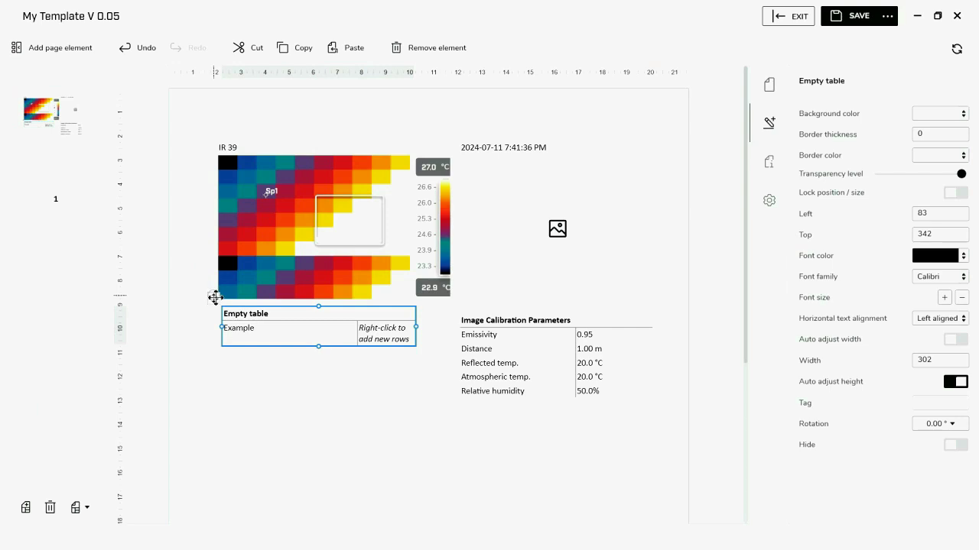
drag(211, 295, 210, 329)
click(315, 448)
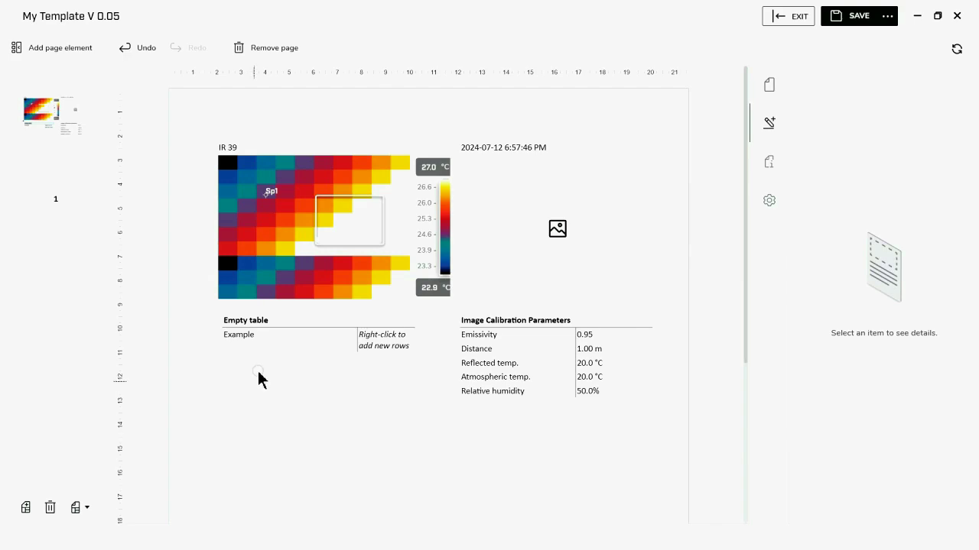
Add a Measurements table below the empty table.
click(66, 49)
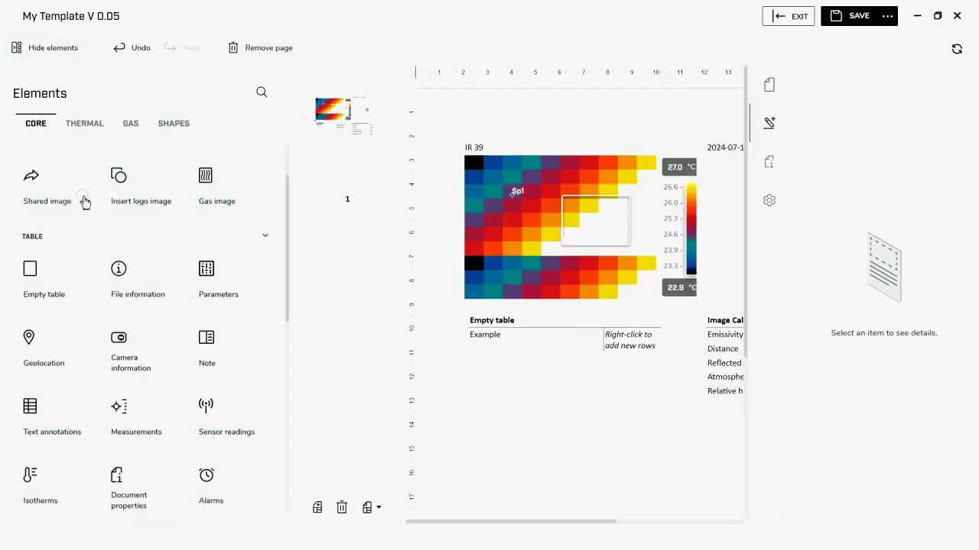
click(141, 411)
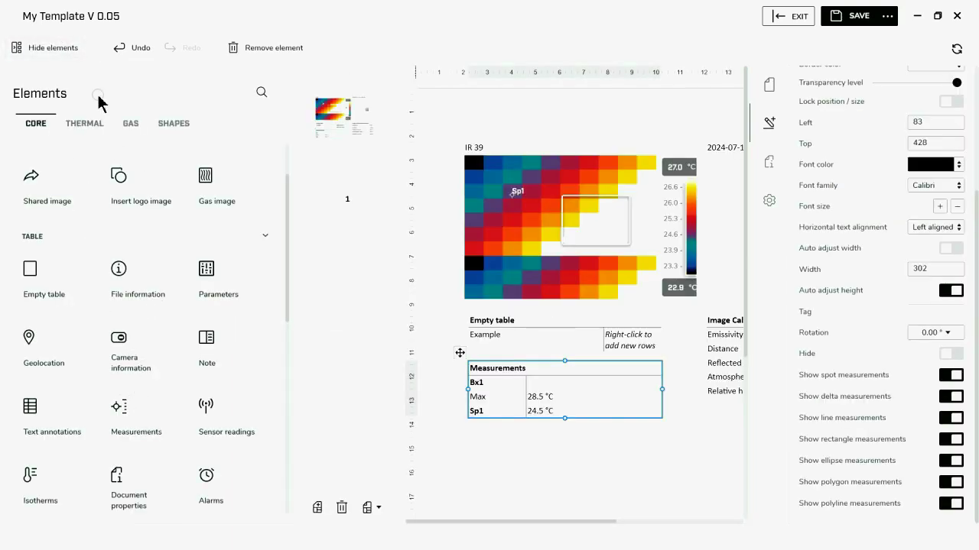
Move the Measurements table directly below the Image Calibration Parameters table, at left 456 and top 503.
click(74, 49)
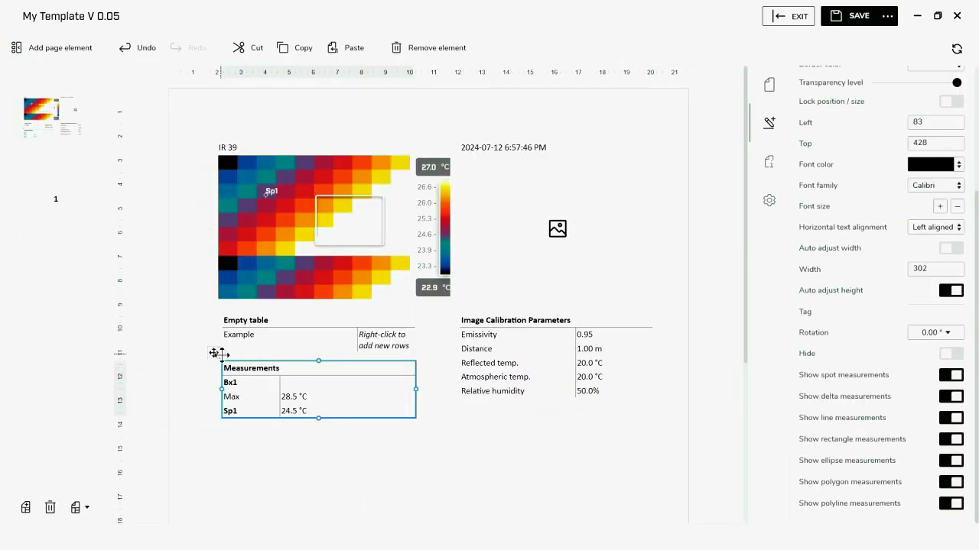
drag(213, 353, 454, 403)
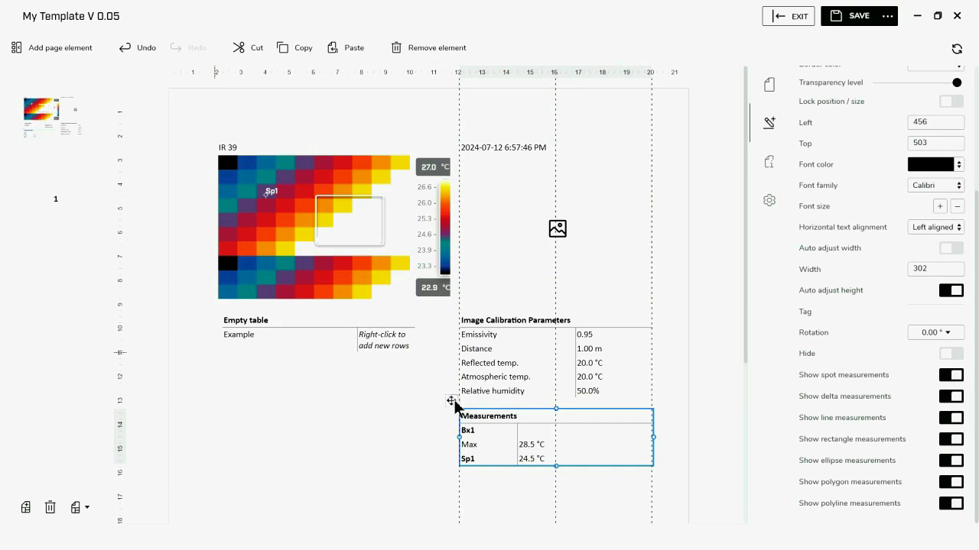
click(360, 438)
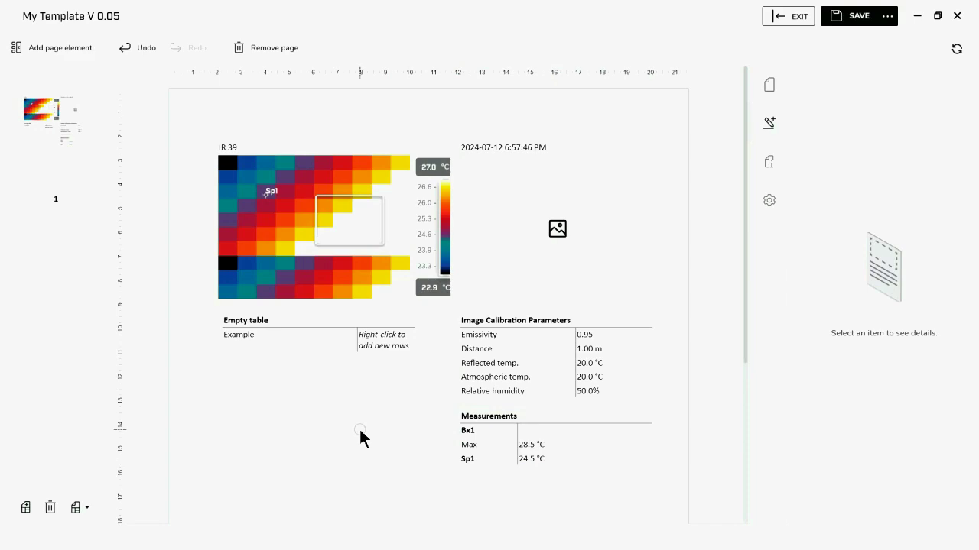
Add a rectangle measurement row for Bx1 to the empty table and remove its Example row.
right_click(312, 351)
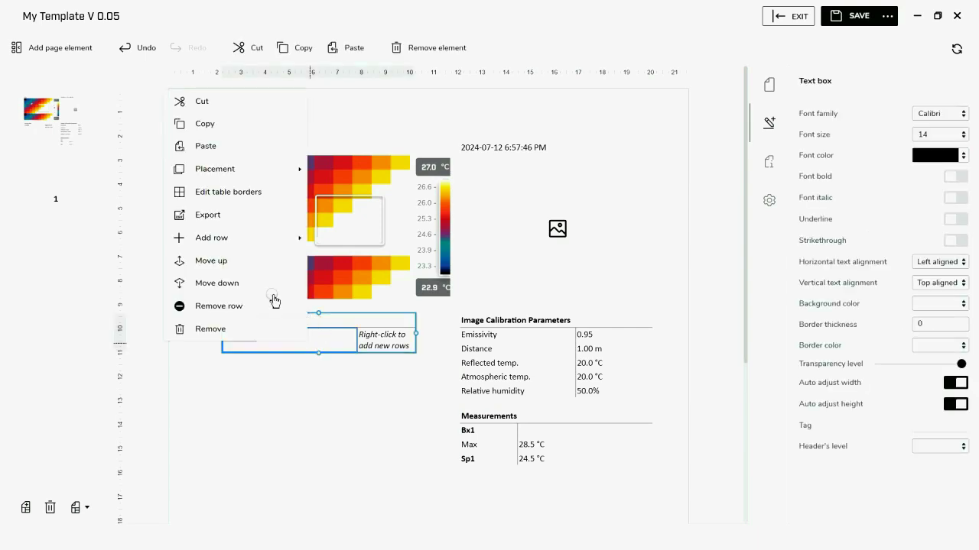
click(243, 242)
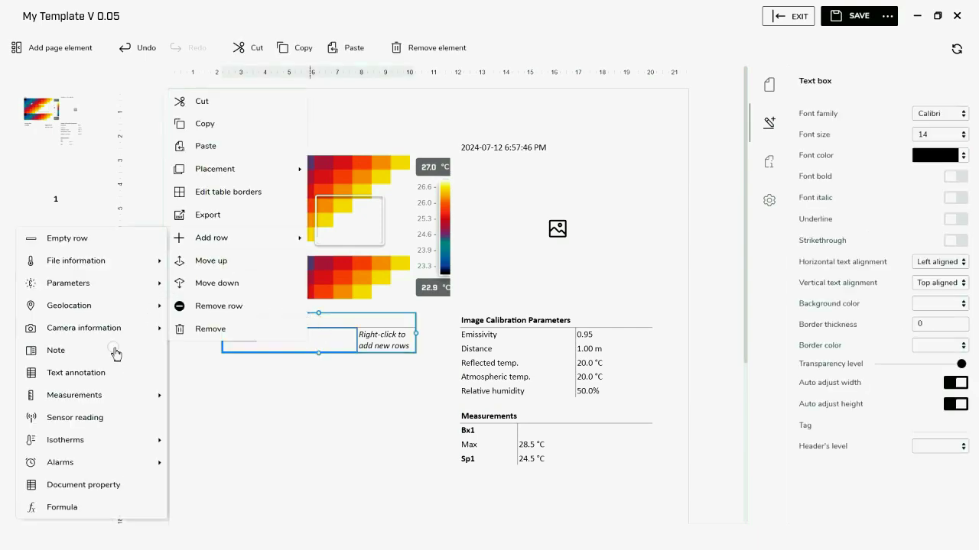
mouse_move(107, 399)
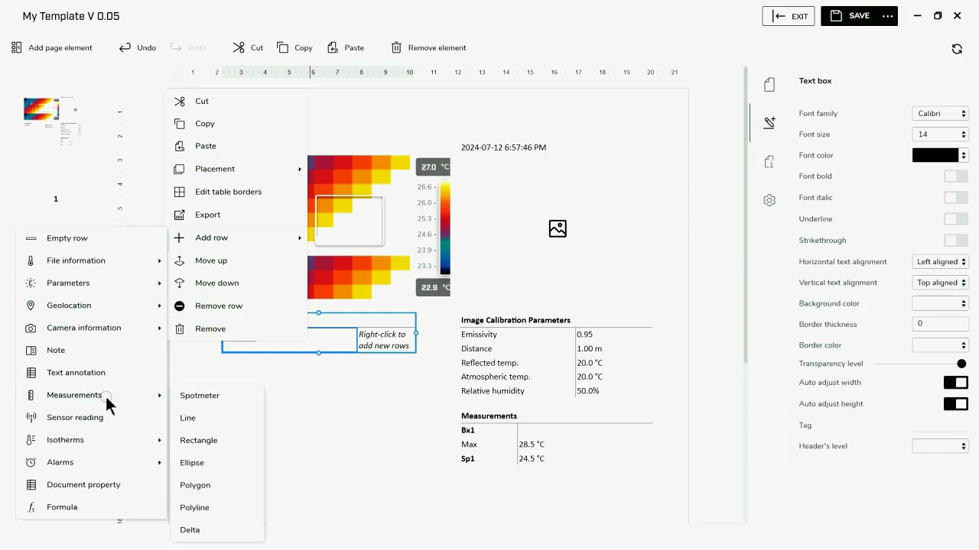
click(191, 442)
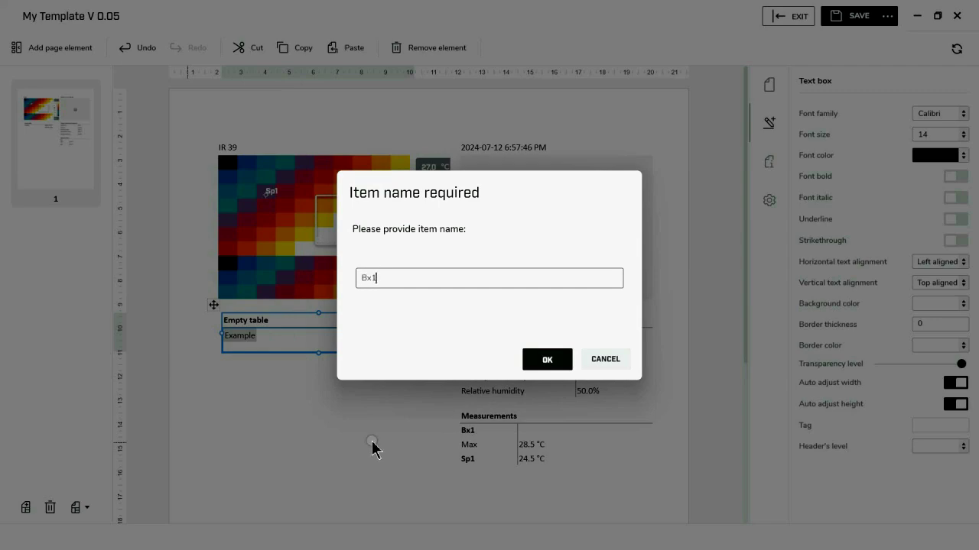
click(544, 367)
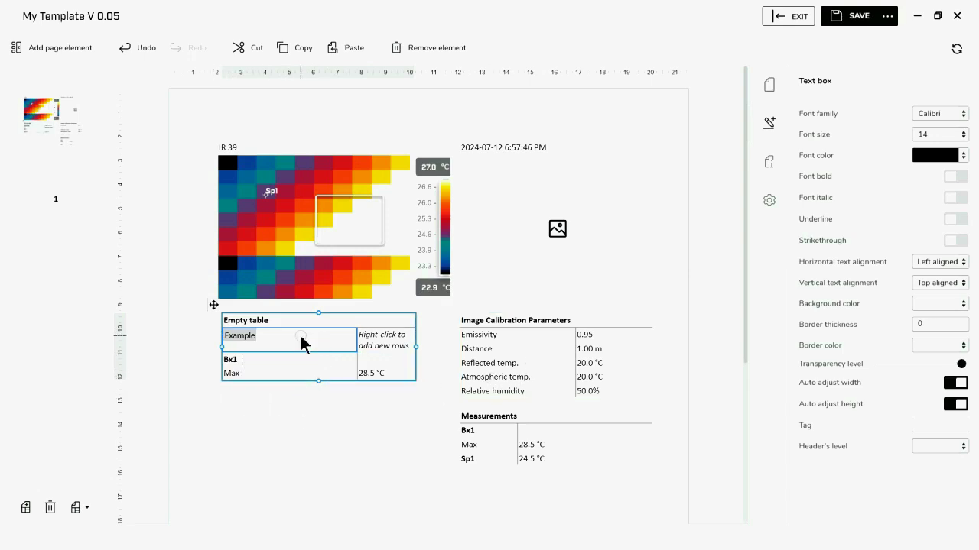
right_click(302, 345)
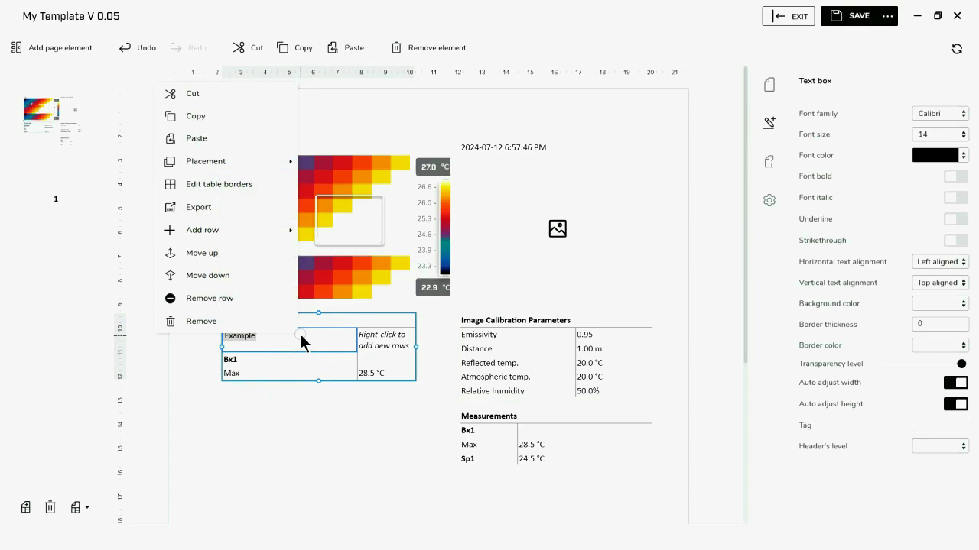
click(252, 299)
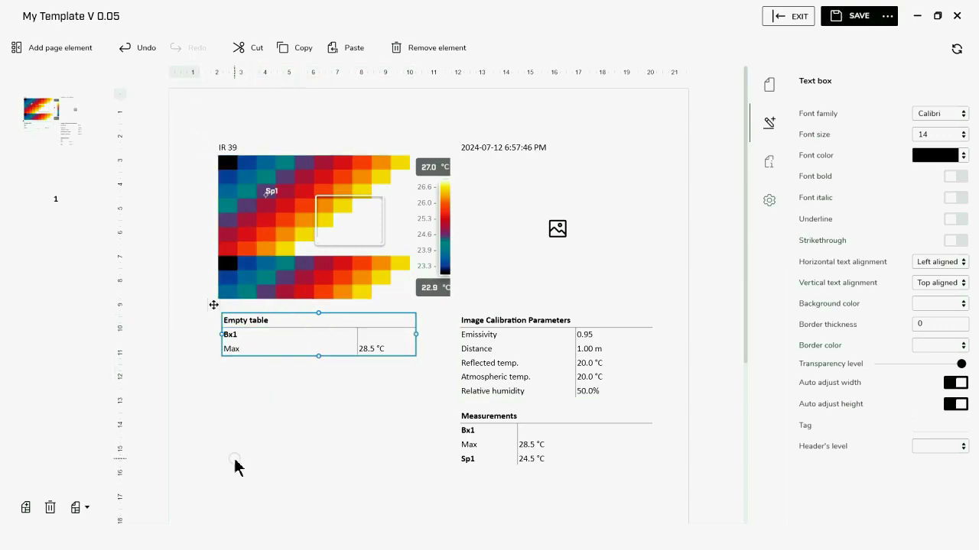
Replace the title of the empty table with "Image Information".
click(226, 322)
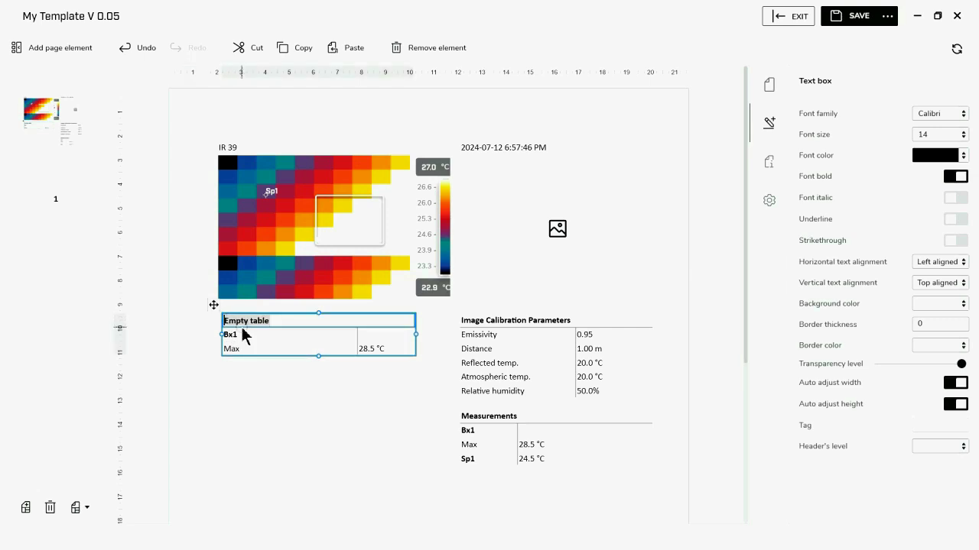
text(Image )
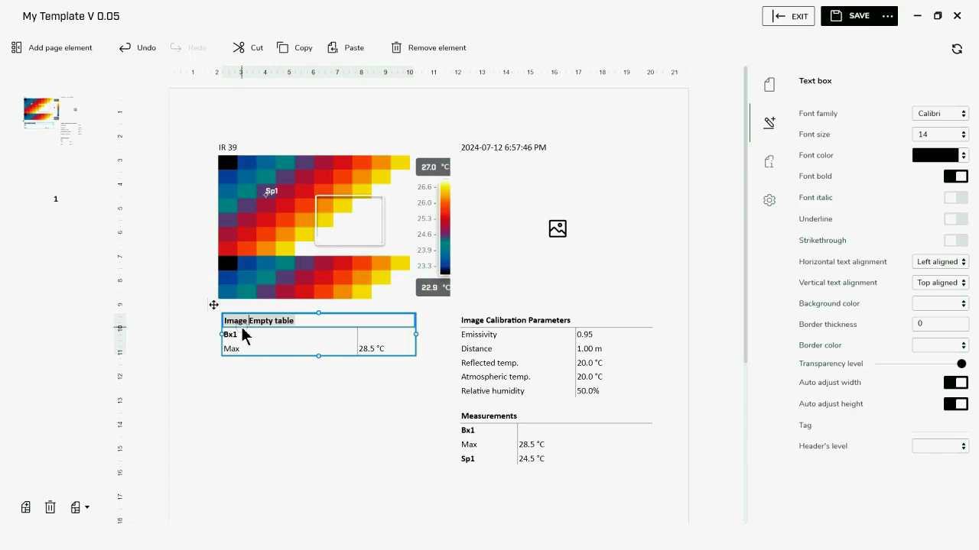
text(Information)
key(Delete)
key(Delete)
key(Delete)
key(Delete)
key(Delete)
key(Delete)
key(Delete)
key(Delete)
key(Delete)
key(Delete)
key(Delete)
click(342, 417)
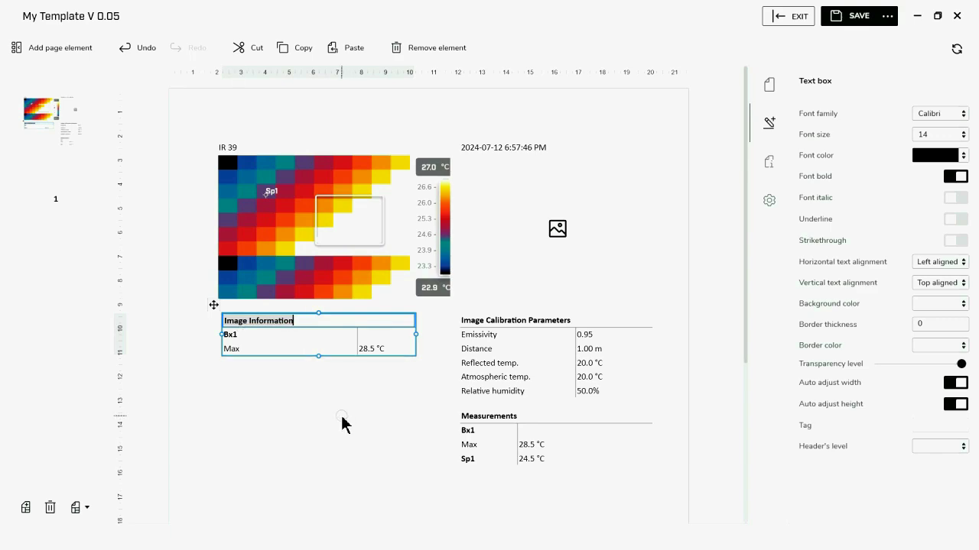
Add a spotmeter measurement row for Sp1 below the Max row of the Image Information table.
click(283, 350)
right_click(281, 352)
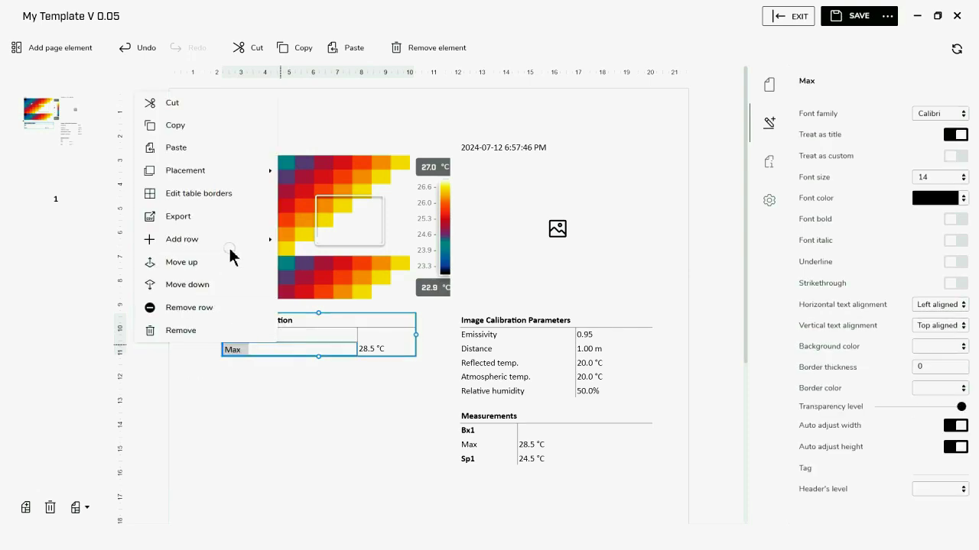
mouse_move(232, 242)
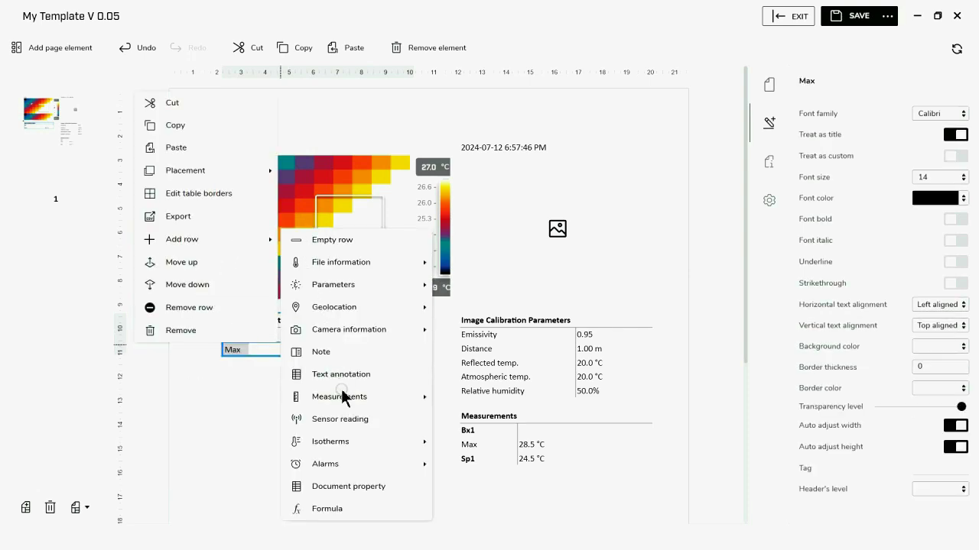
mouse_move(340, 390)
click(233, 412)
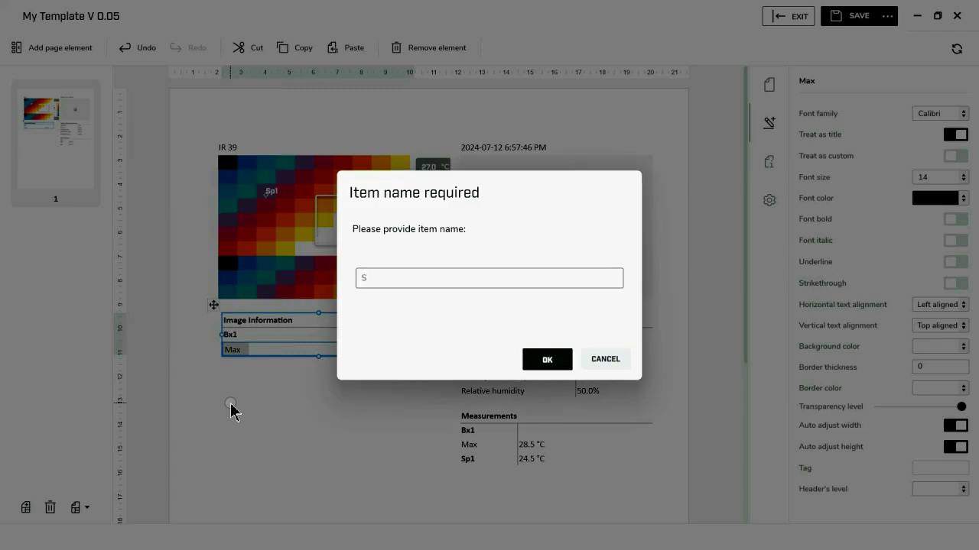
click(545, 364)
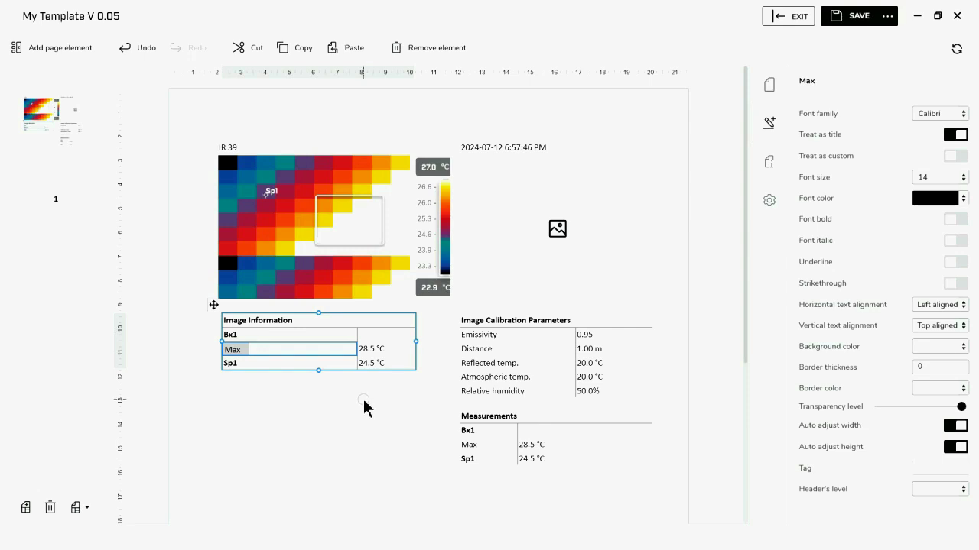
Open the IR 39 thermogram for editing and add a delta measurement.
click(317, 240)
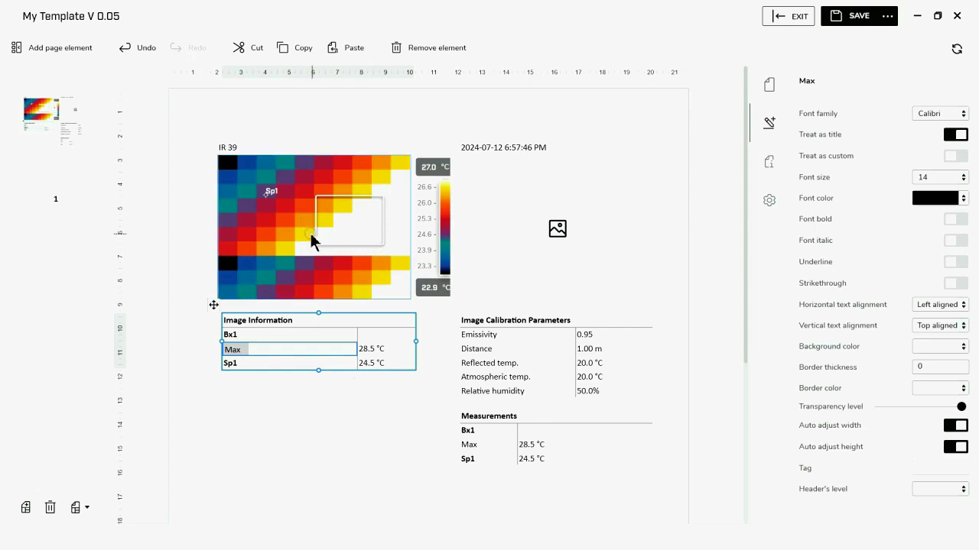
double_click(263, 252)
click(69, 49)
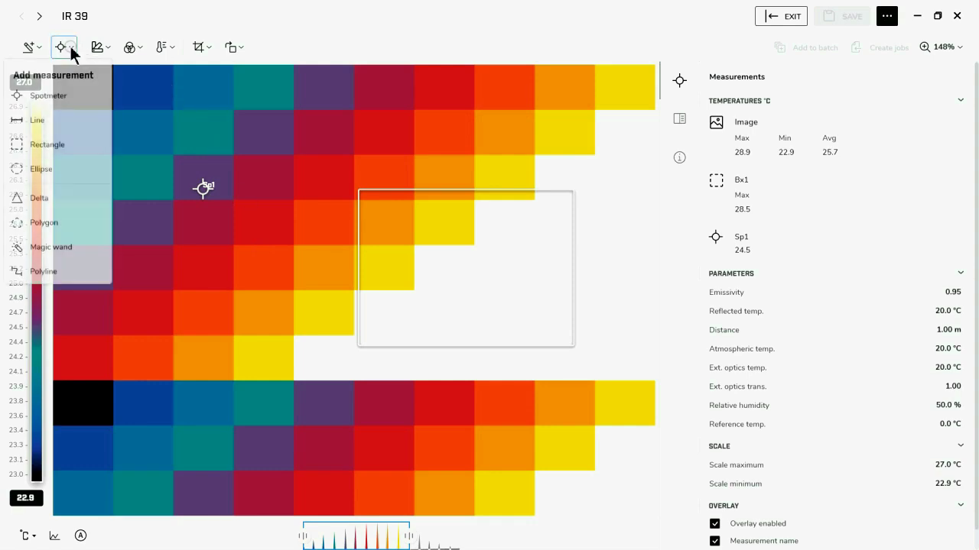
click(66, 198)
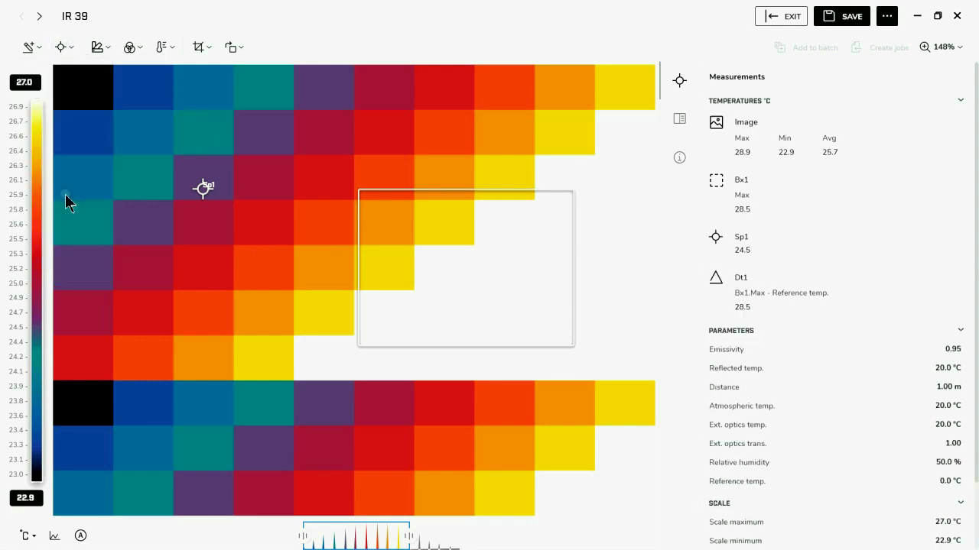
Set the delta measurement's Source 2 to Sp1, keeping Bx1 Max as the first source.
mouse_move(808, 306)
click(803, 306)
click(930, 288)
click(941, 276)
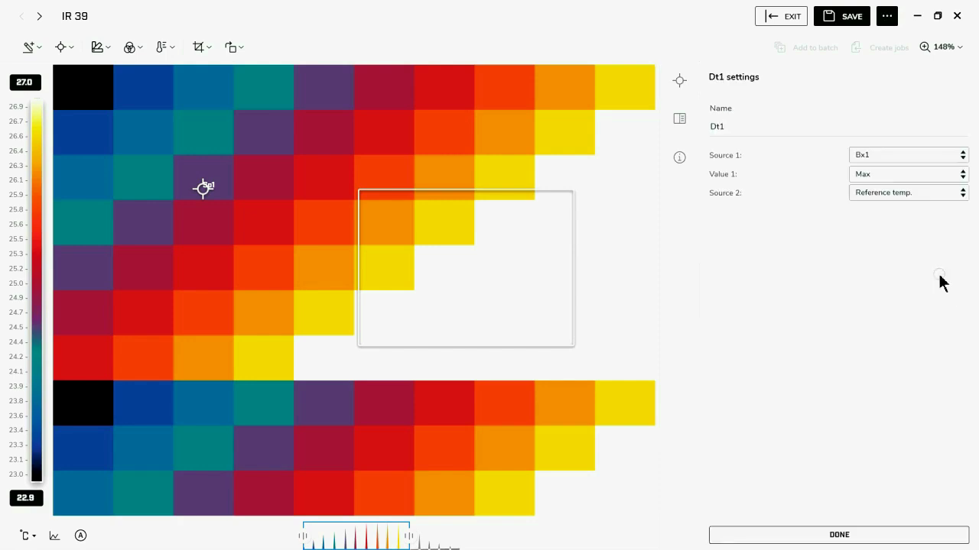
click(905, 157)
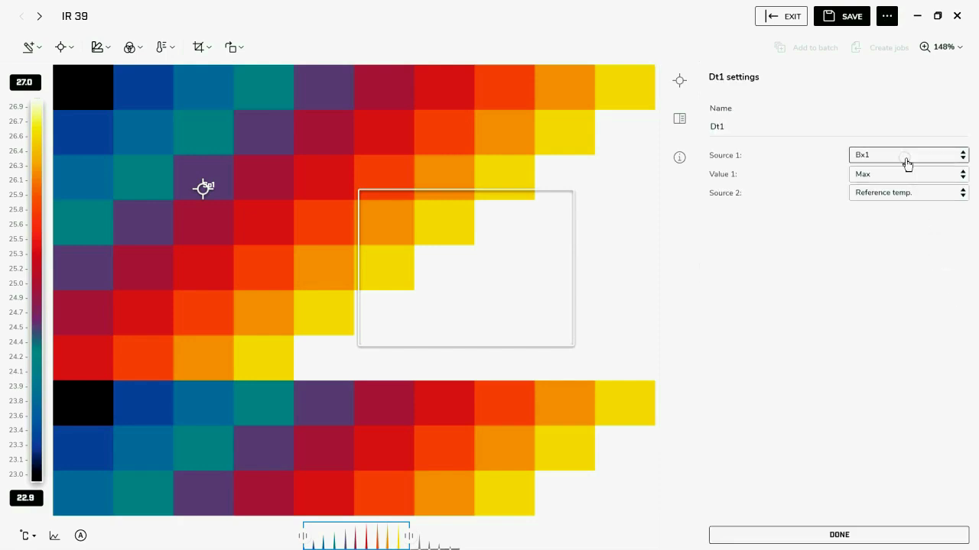
click(960, 194)
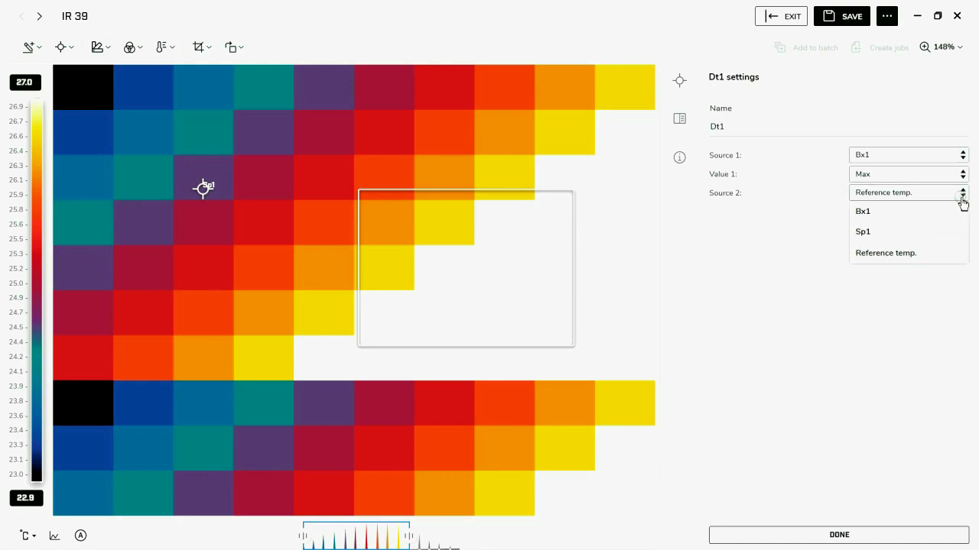
click(879, 233)
click(832, 535)
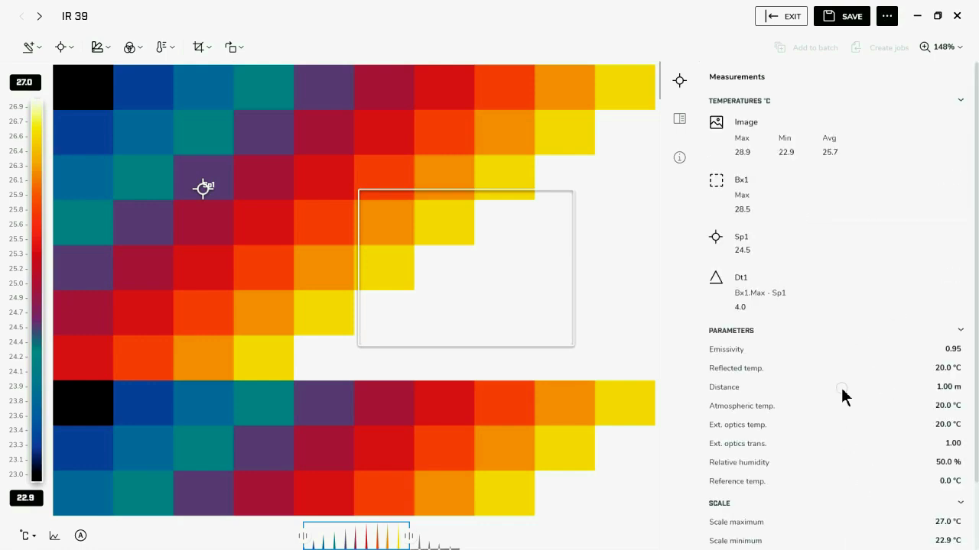
mouse_move(776, 321)
Draw a horizontal line measurement across the lower part of the thermogram and save the image, returning to the template.
click(71, 54)
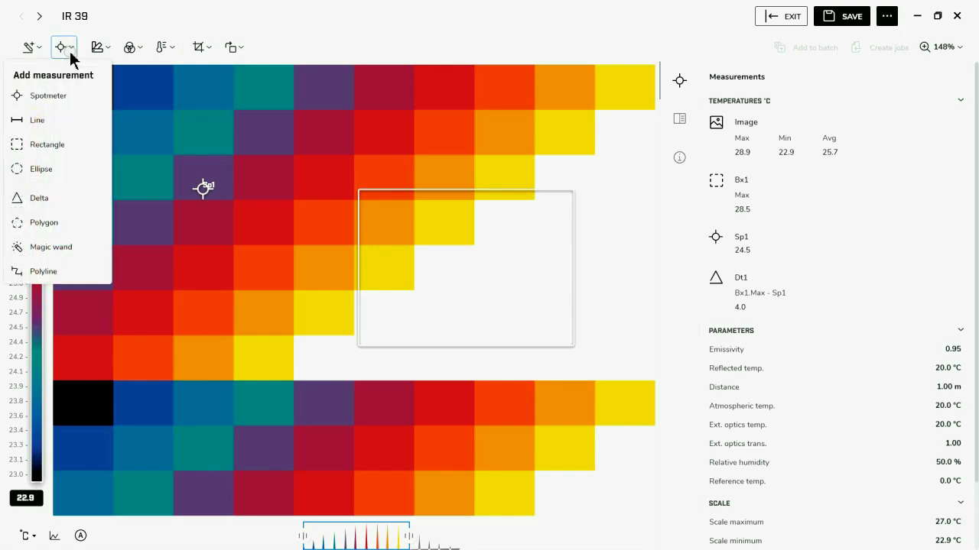
click(41, 128)
mouse_move(140, 457)
mouse_down()
mouse_move(197, 464)
mouse_move(549, 452)
mouse_up()
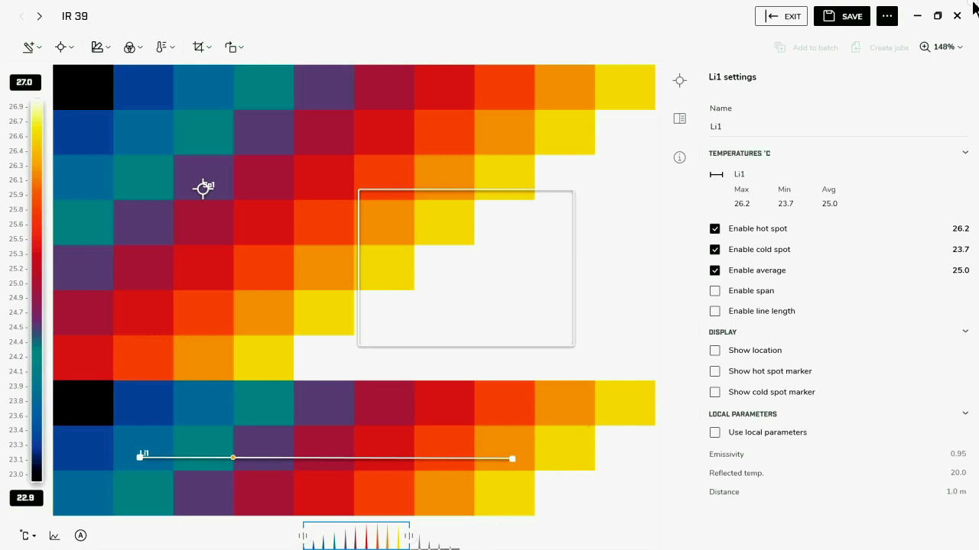
click(836, 30)
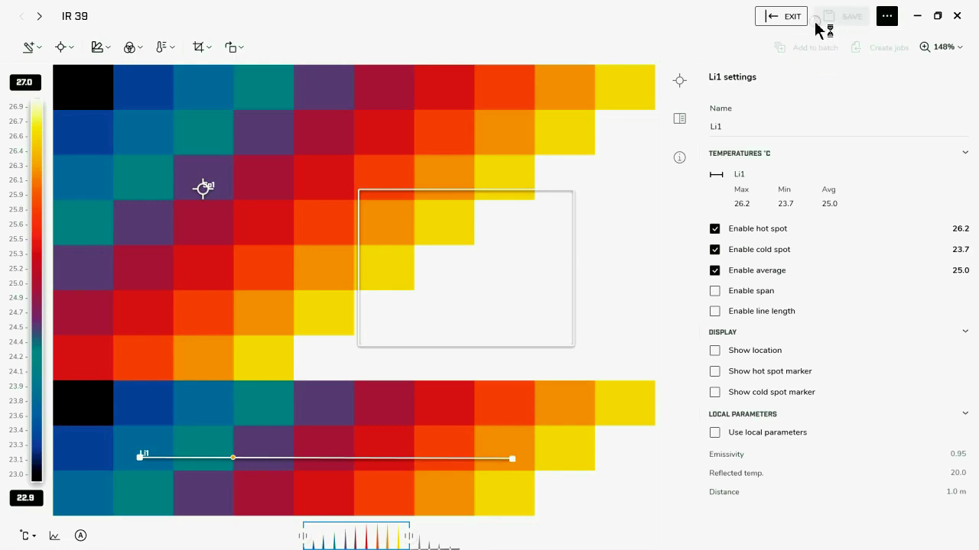
click(795, 23)
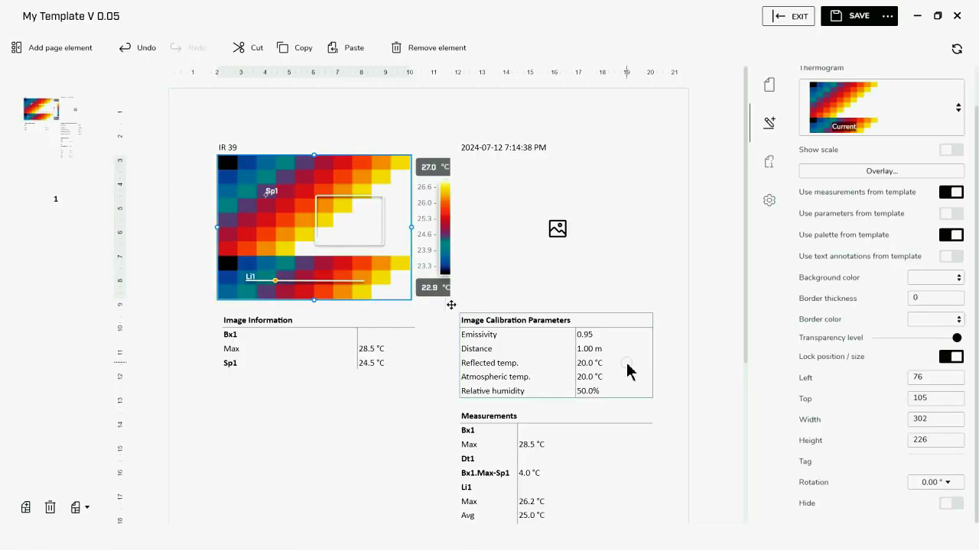
Add a delta measurement row for Dt1 below the Sp1 row of the Image Information table.
scroll(642, 354, down, 2)
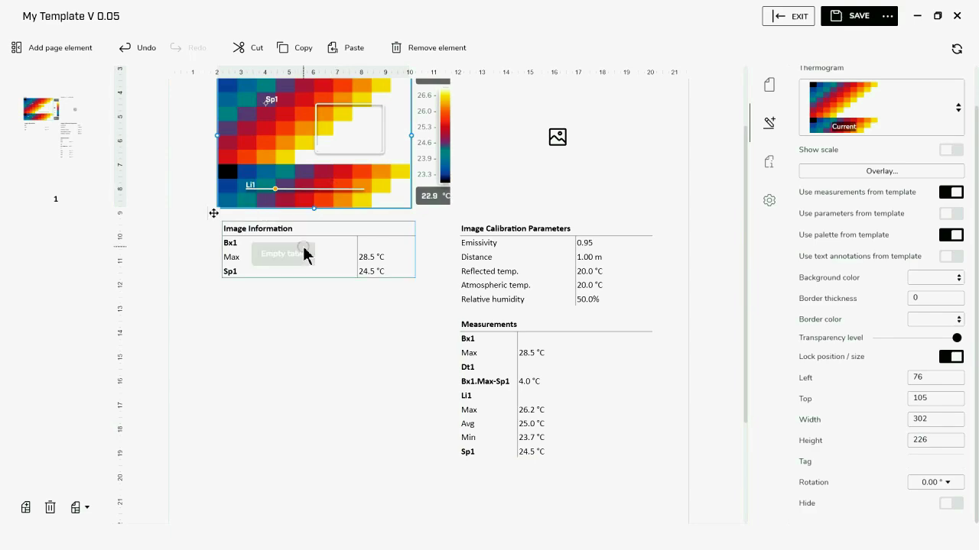
click(288, 274)
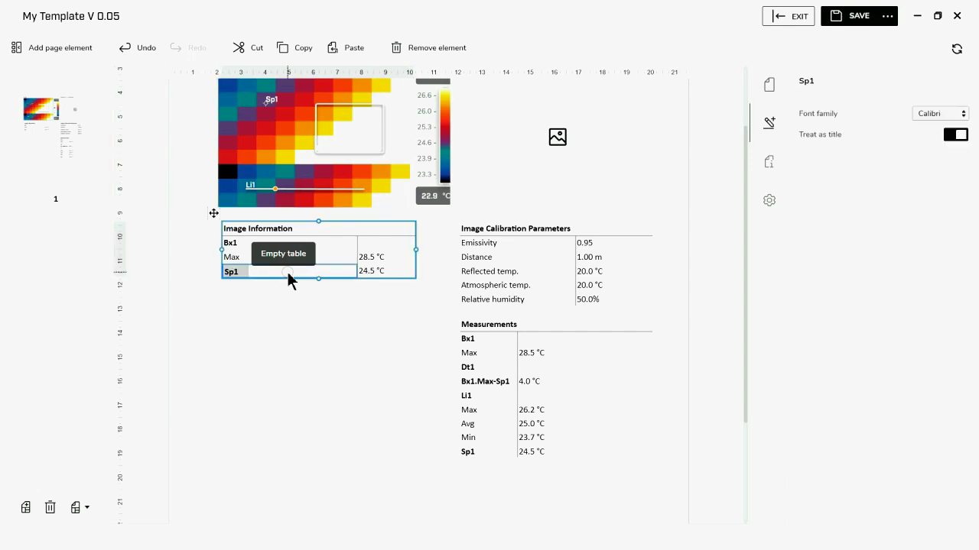
right_click(289, 280)
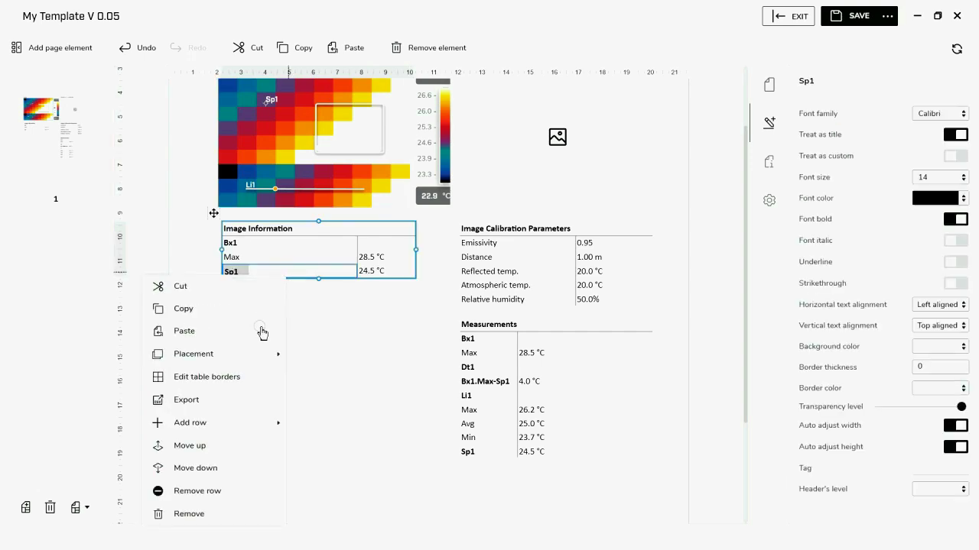
mouse_move(237, 432)
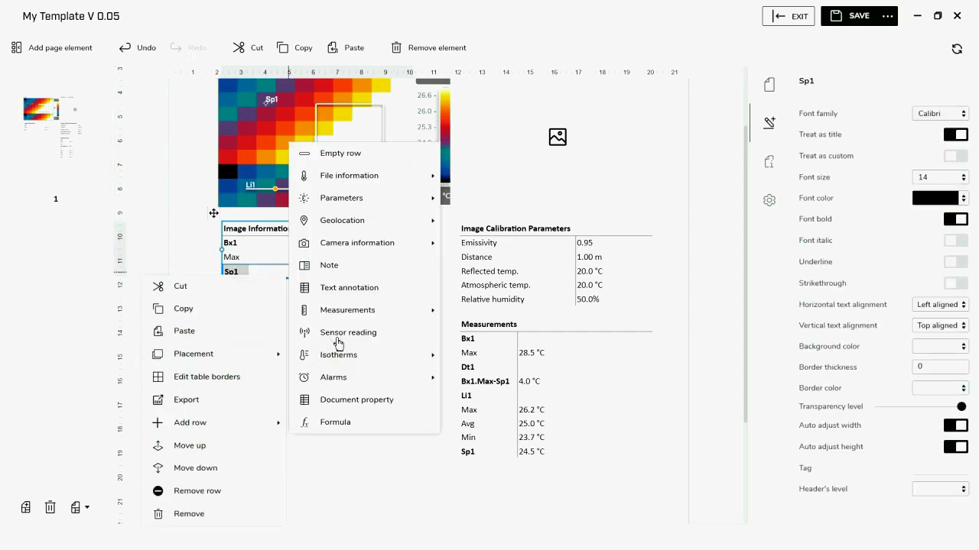
mouse_move(353, 314)
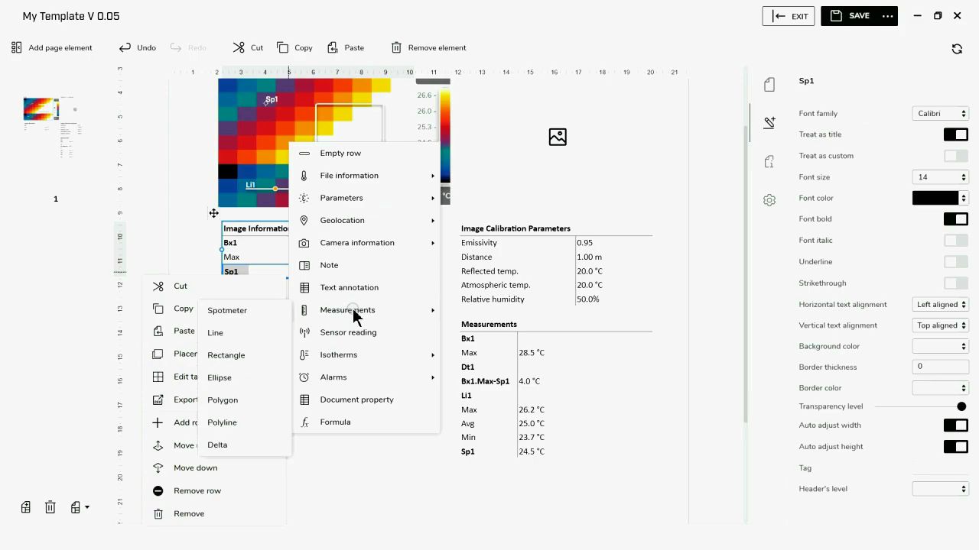
click(229, 452)
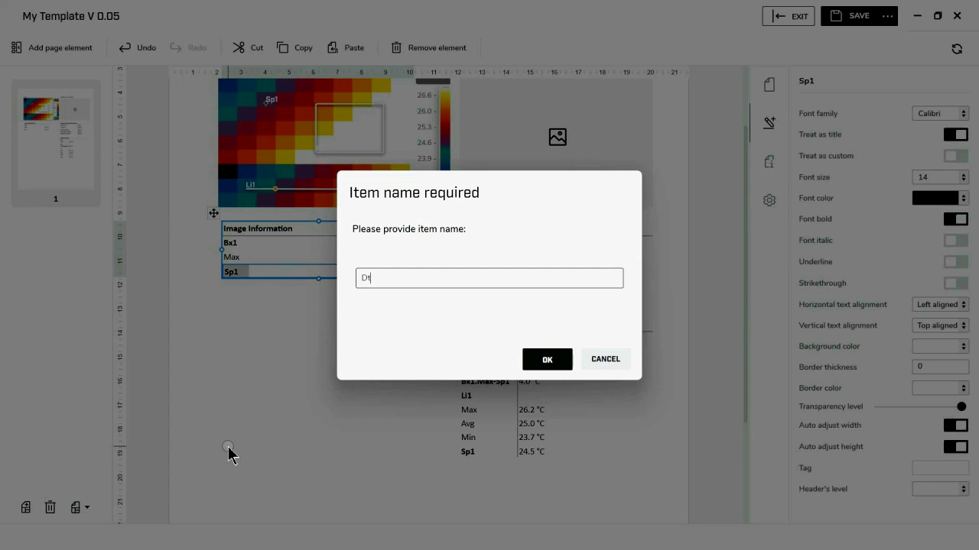
click(547, 361)
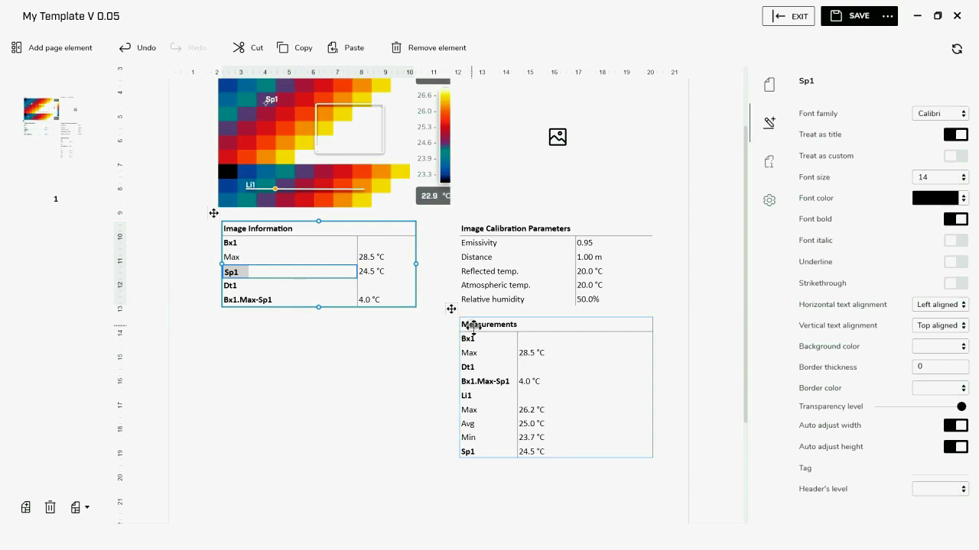
Remove the Measurements table from below the Image Calibration Parameters table.
click(451, 309)
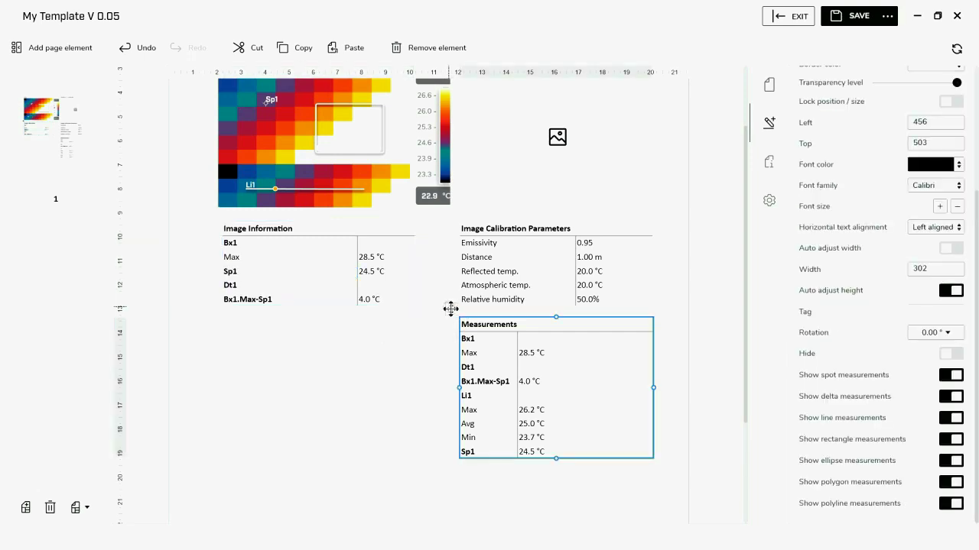
right_click(449, 308)
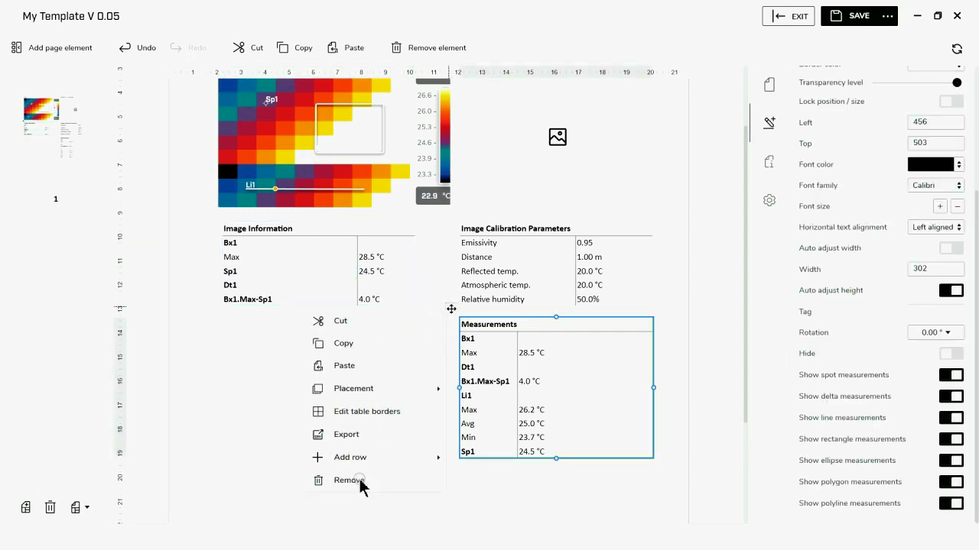
click(353, 480)
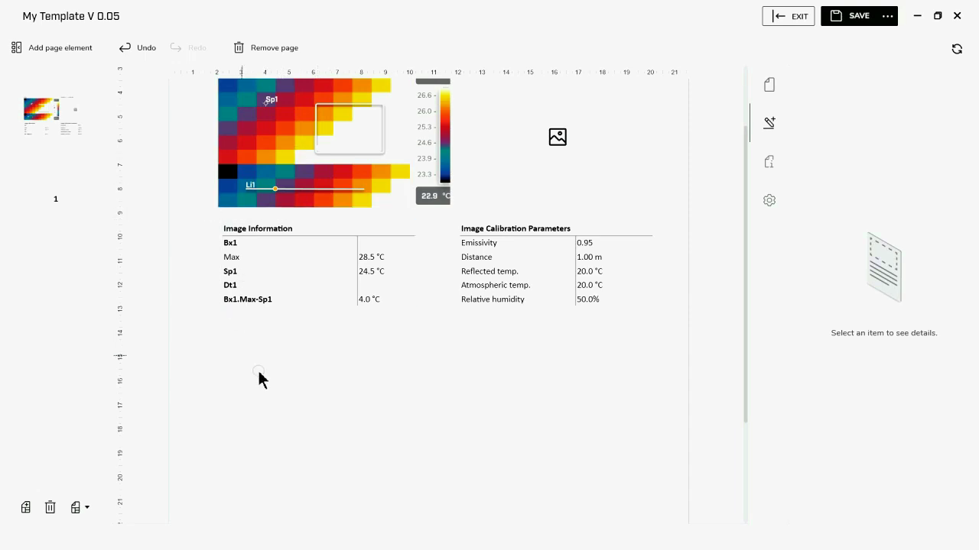
Add a text annotation row named Location below the Bx1.Max-Sp1 row of the Image Information table, and save and exit the template.
right_click(316, 301)
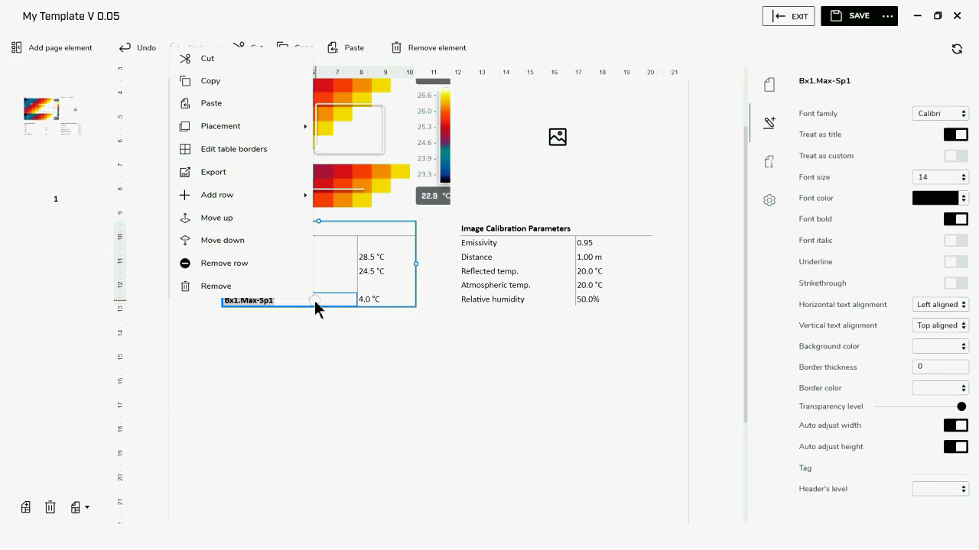
click(258, 197)
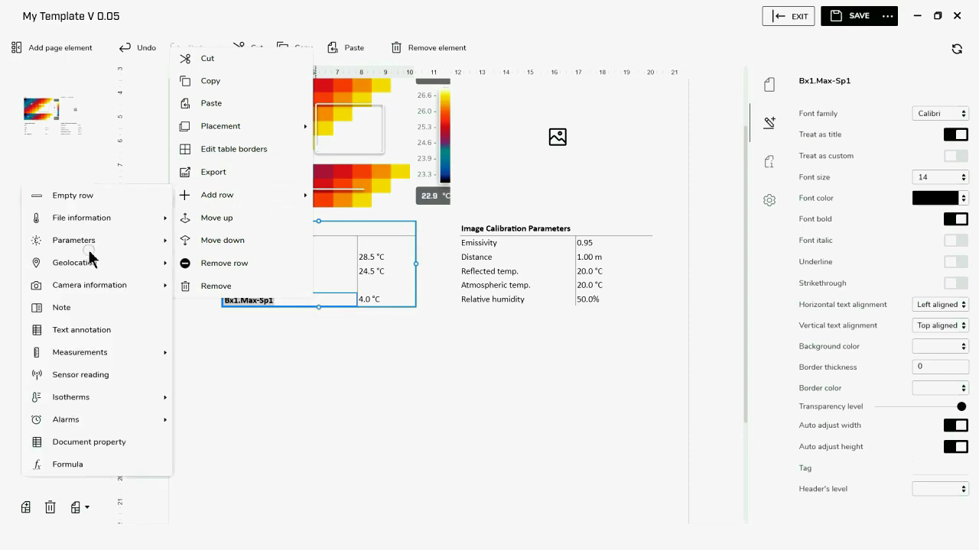
click(78, 331)
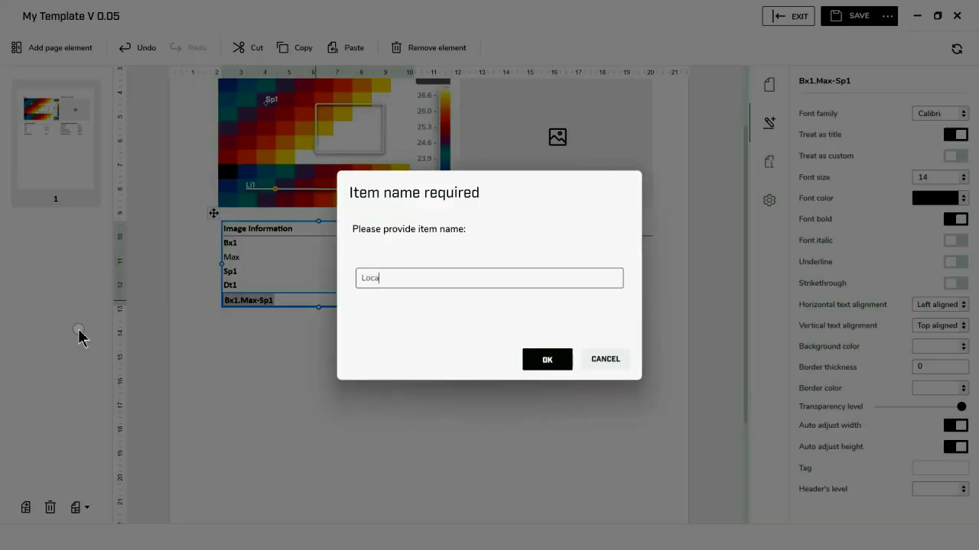
text(Location)
click(525, 357)
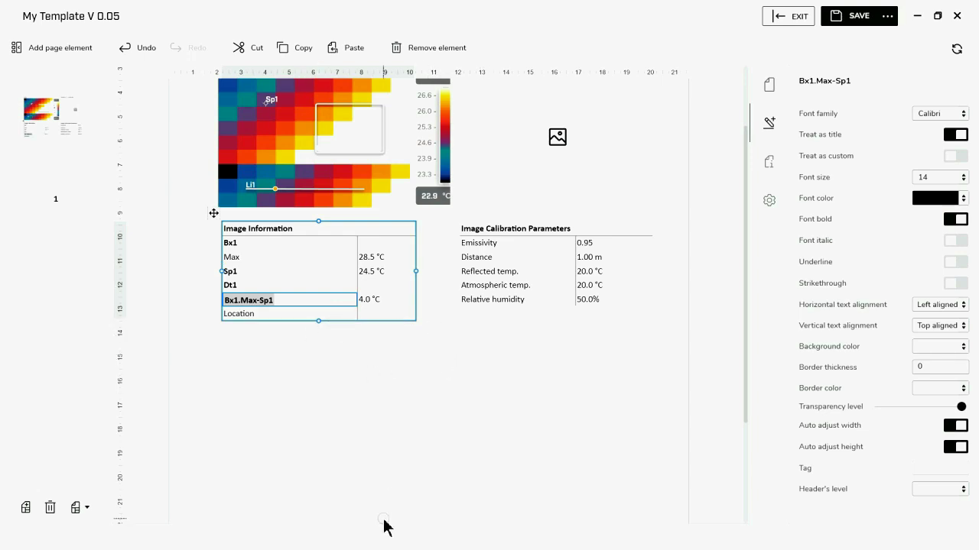
click(854, 20)
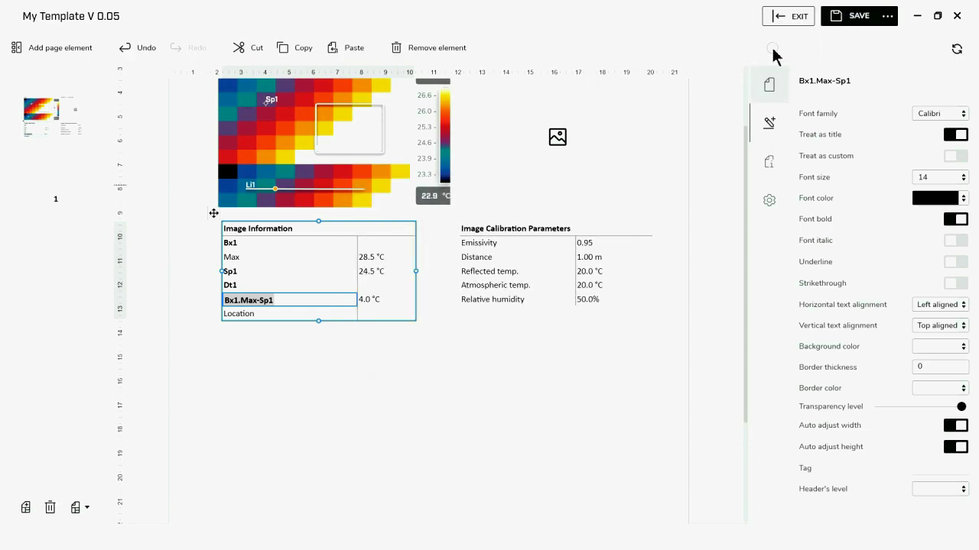
click(790, 17)
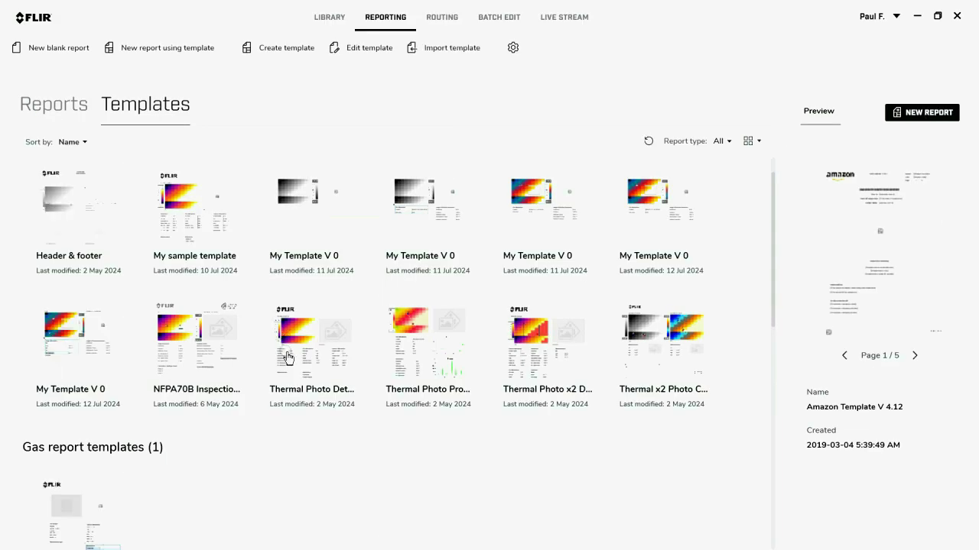
Delete the My Template V 0.01 and My Template V 0.02 templates.
right_click(314, 205)
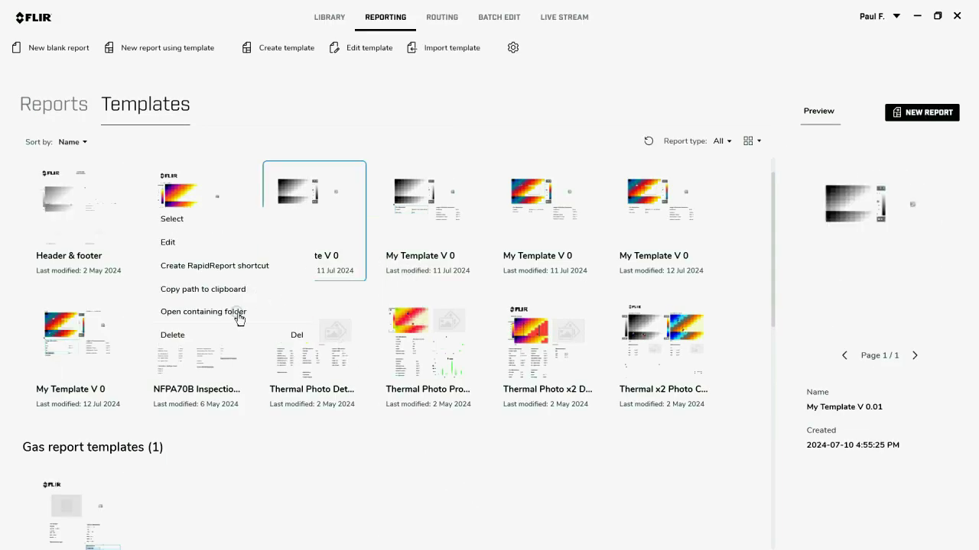
click(205, 336)
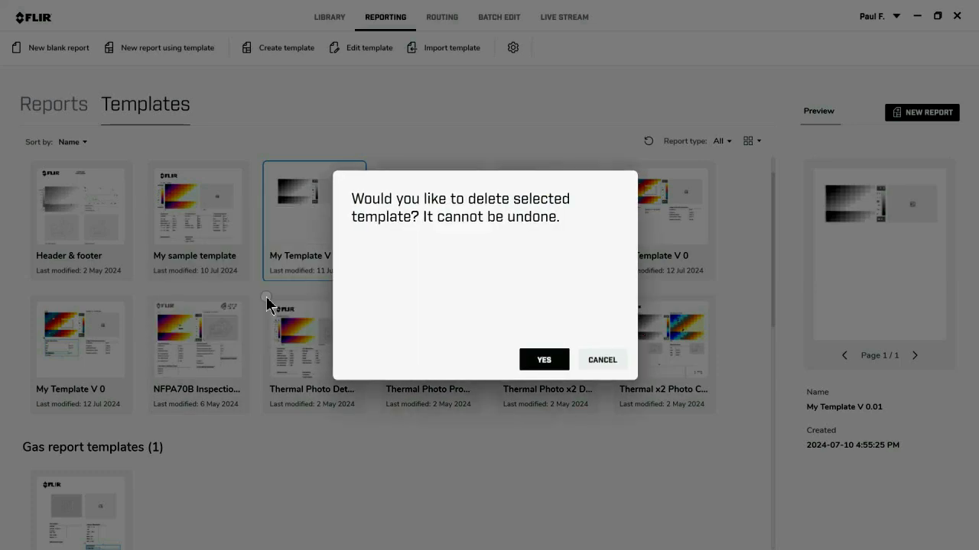
click(559, 361)
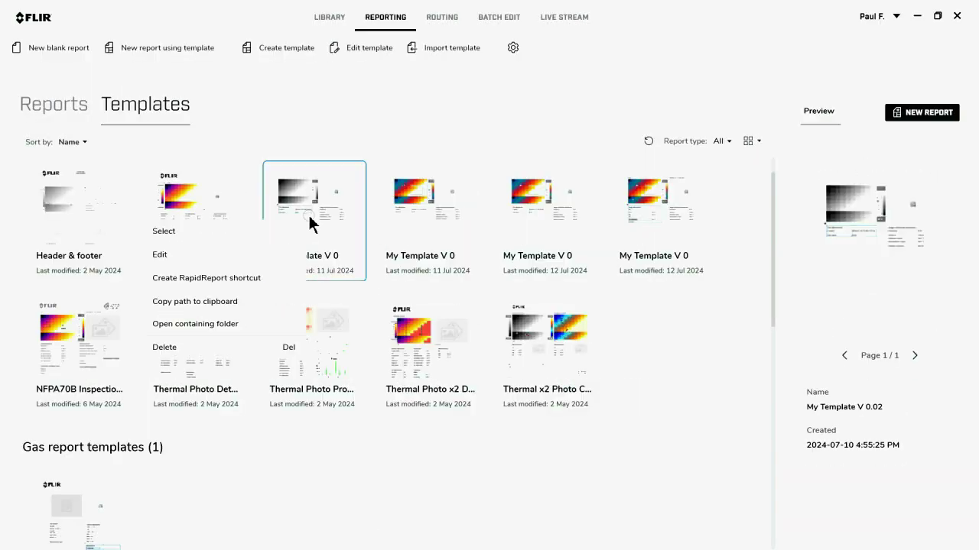
click(219, 346)
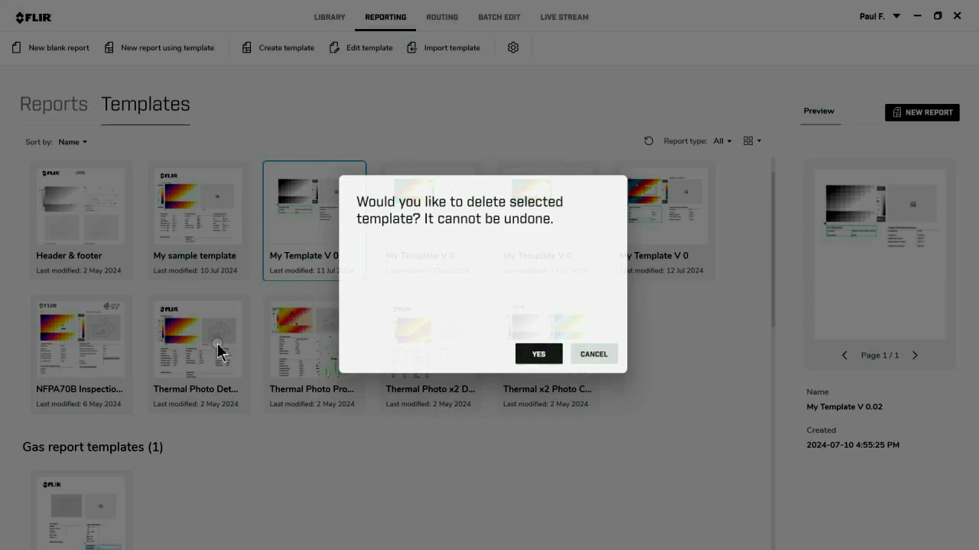
click(540, 361)
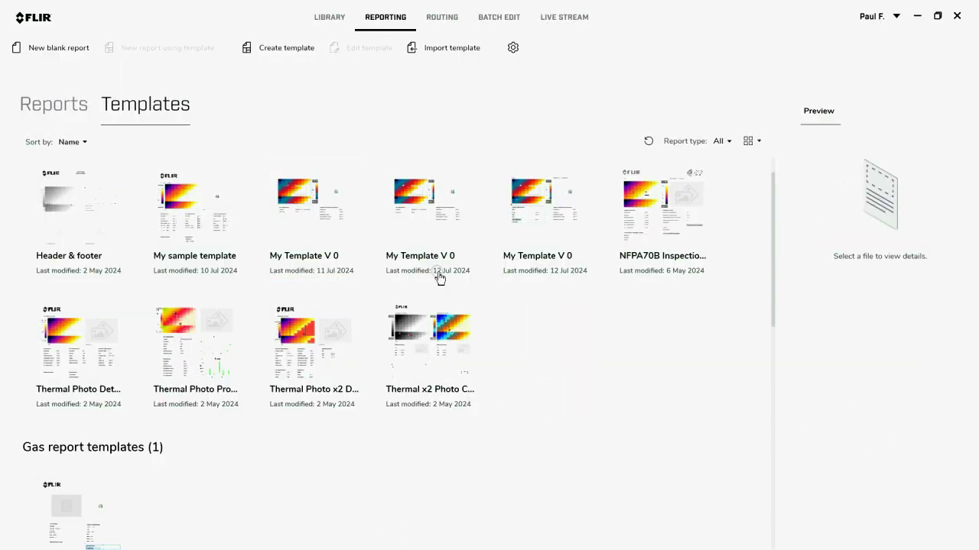
Delete My Template V 0.03 and the one other My Template version older than V 0.05.
right_click(344, 236)
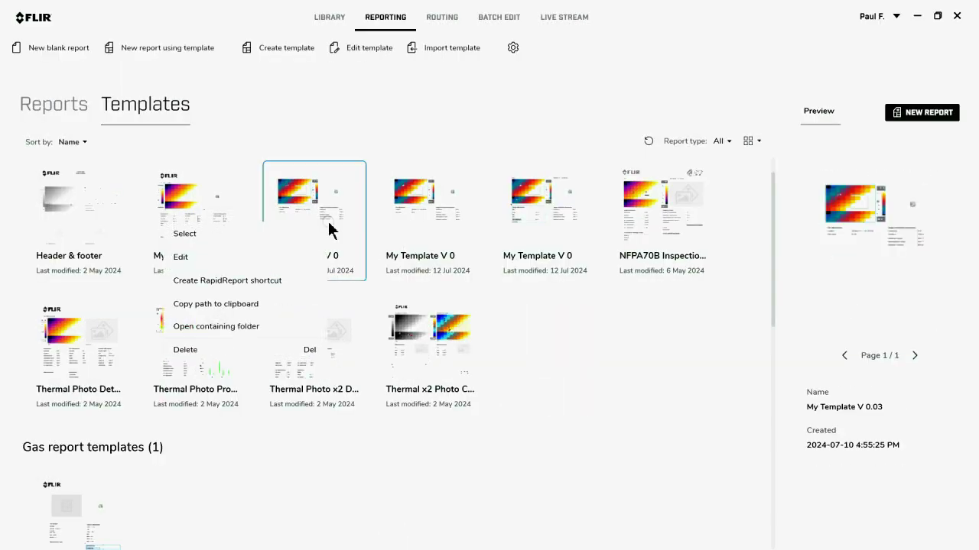
click(273, 351)
click(526, 356)
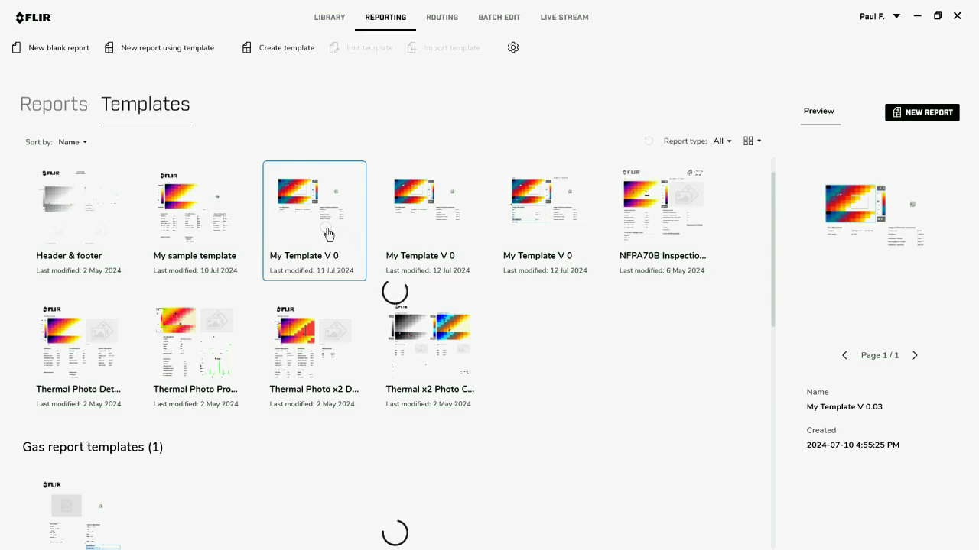
right_click(321, 234)
click(265, 358)
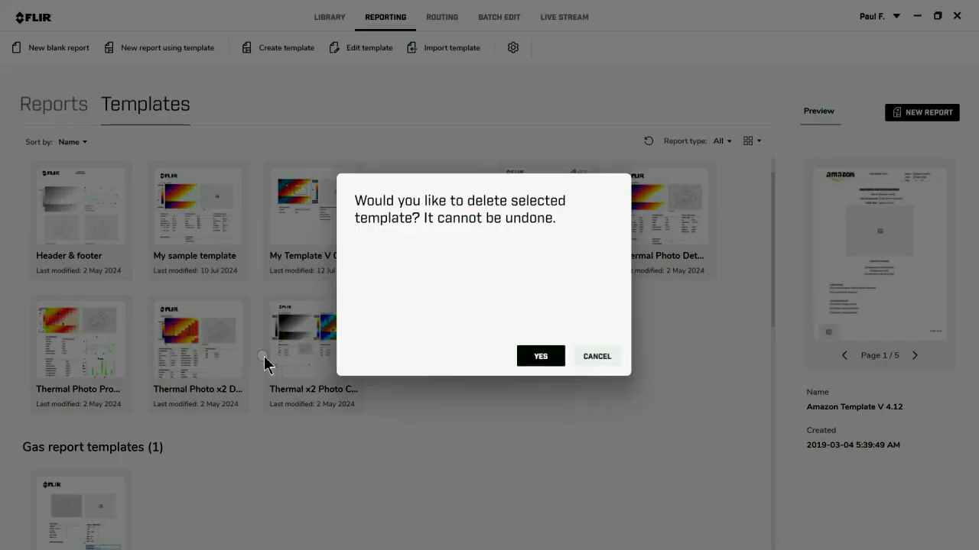
click(544, 360)
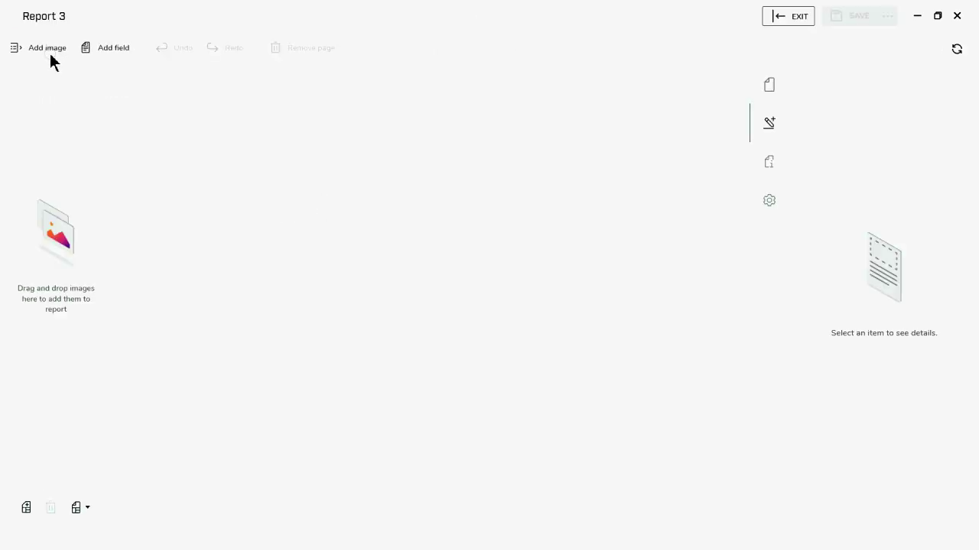
Add FLIR0051.jpg, FLIR0066.jpg and FLIR0067.jpg from the 100_FLIR folder to the new report and hide the image library.
click(48, 49)
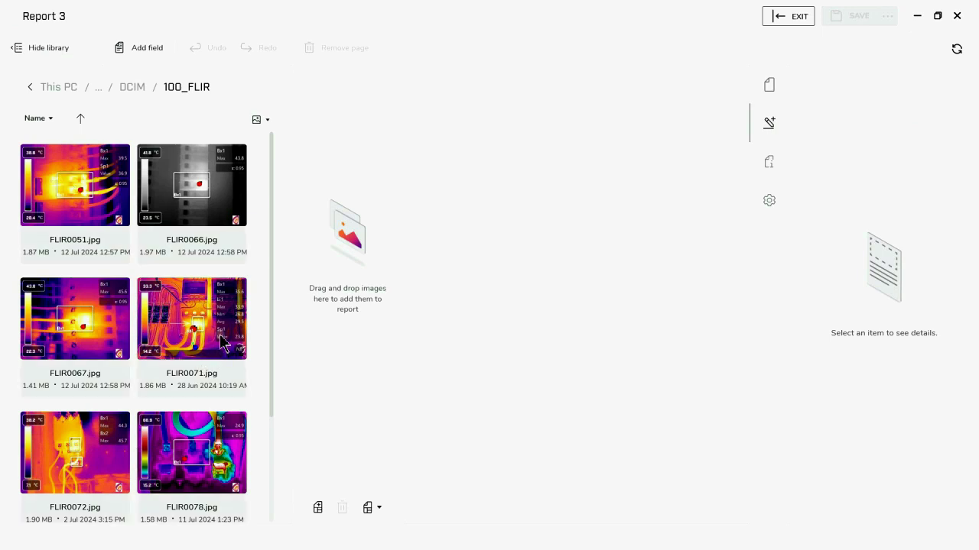
drag(222, 344, 320, 328)
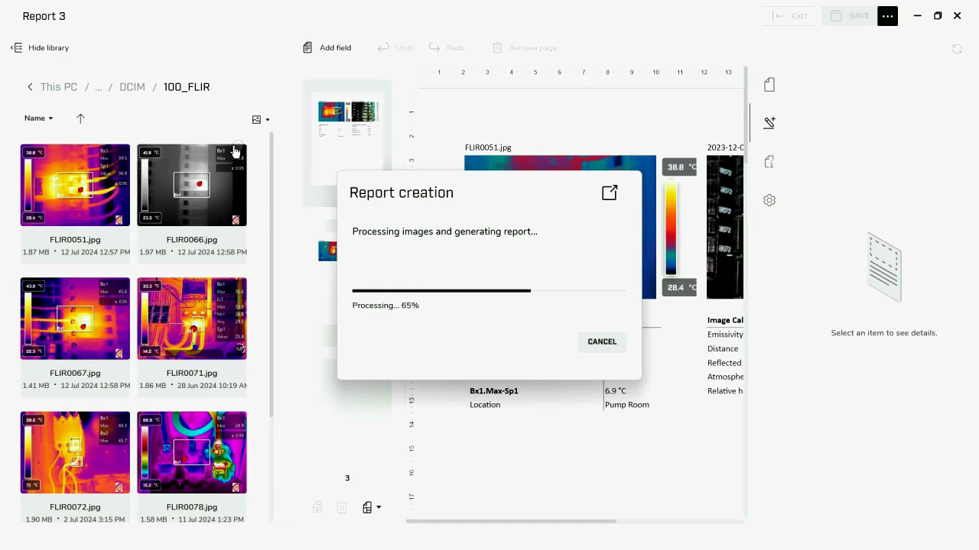
click(54, 53)
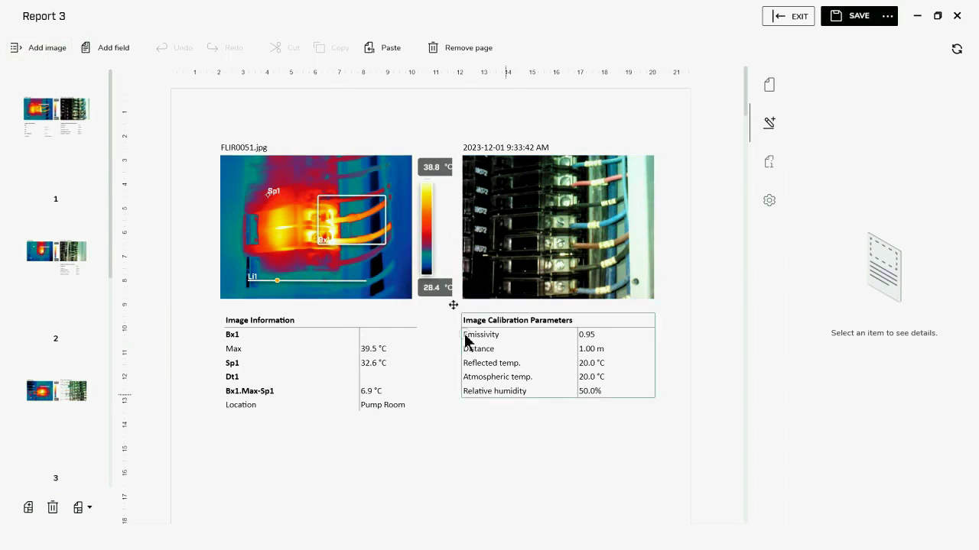
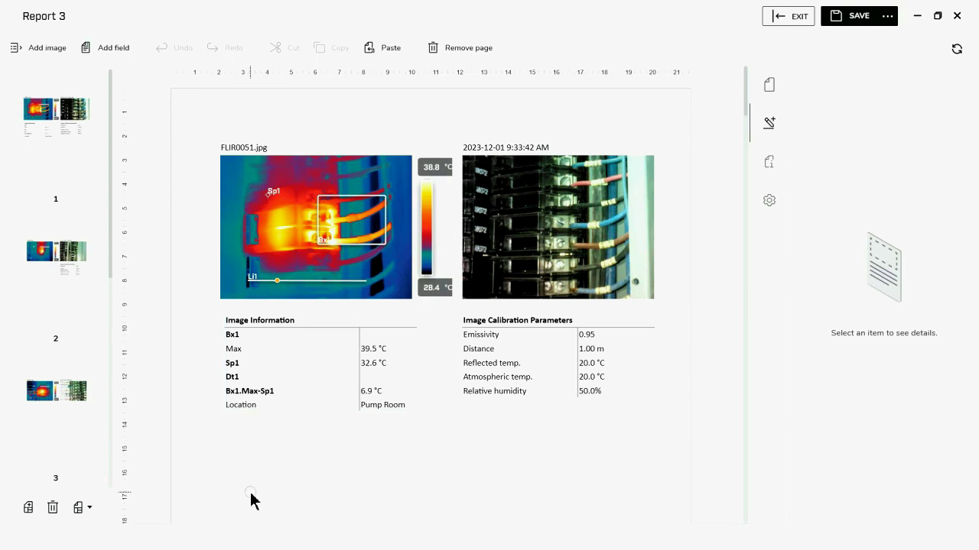
Review the Image Information tables on pages 2 and 3 of the report and exit without saving.
click(77, 306)
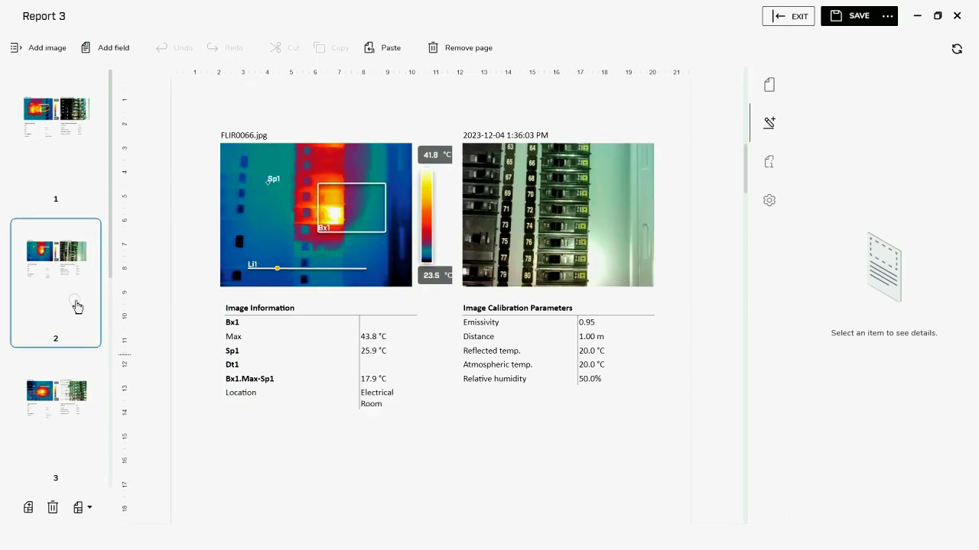
click(65, 458)
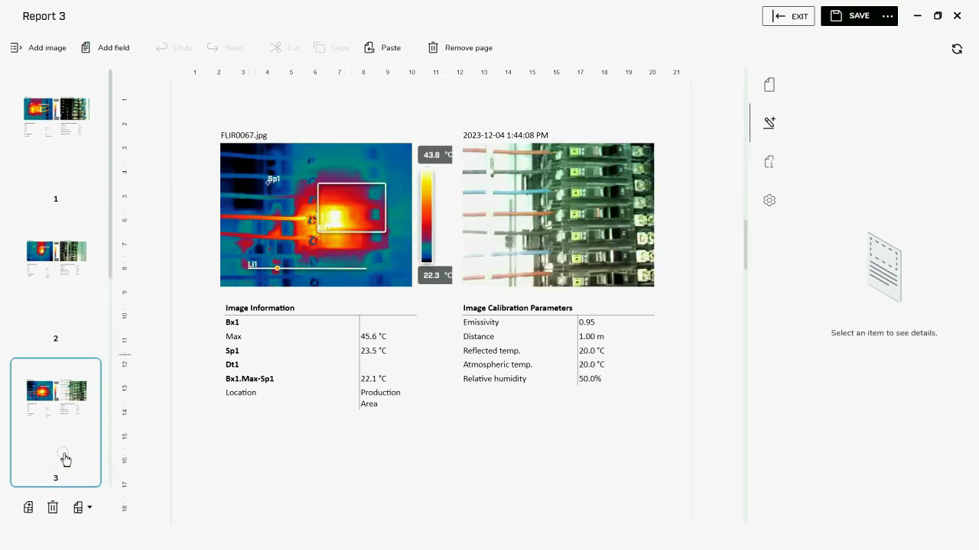
click(797, 22)
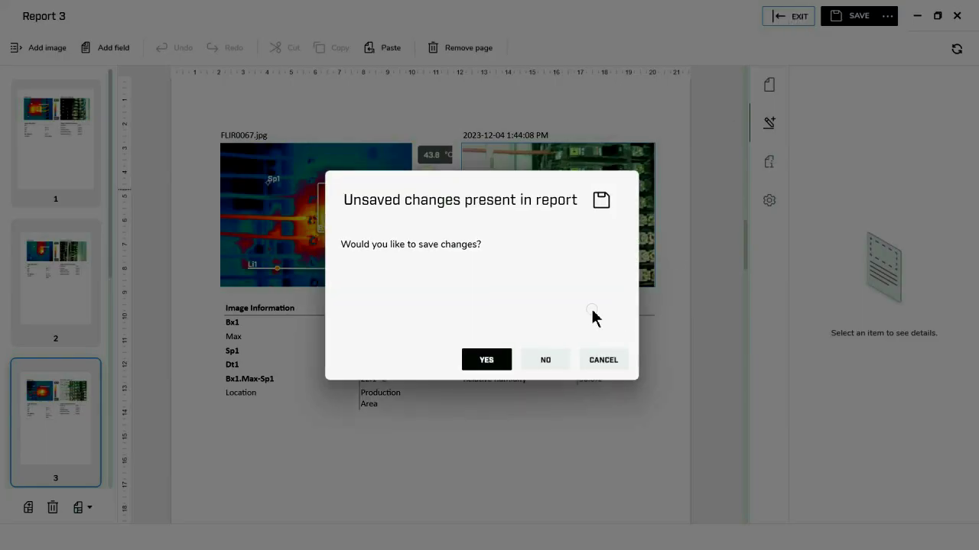
click(557, 365)
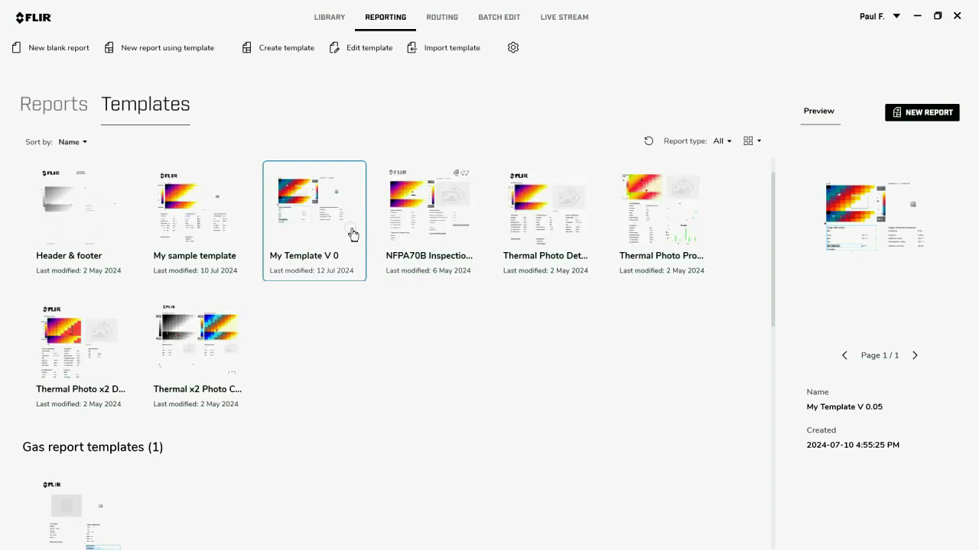
Open My Template V 0.05 for editing.
right_click(331, 218)
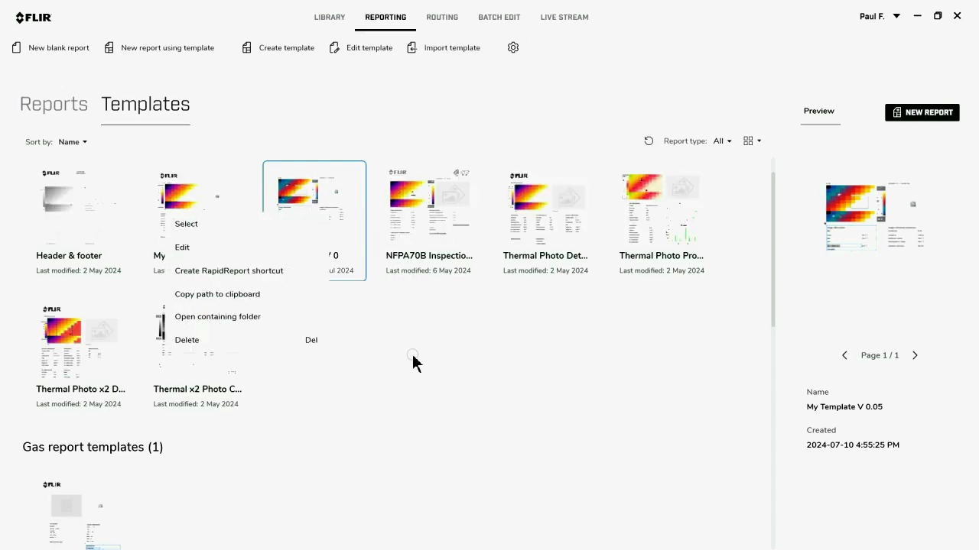
click(437, 364)
right_click(277, 242)
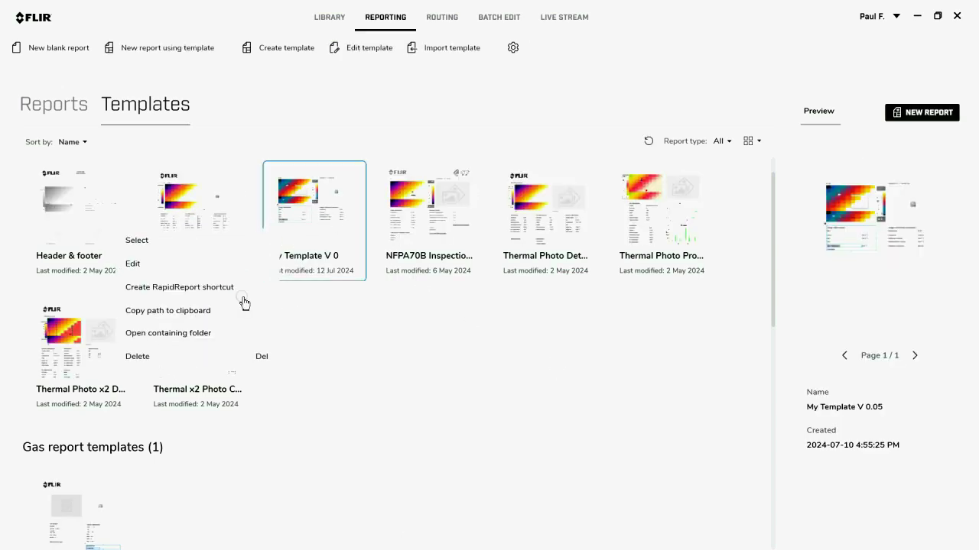
click(183, 272)
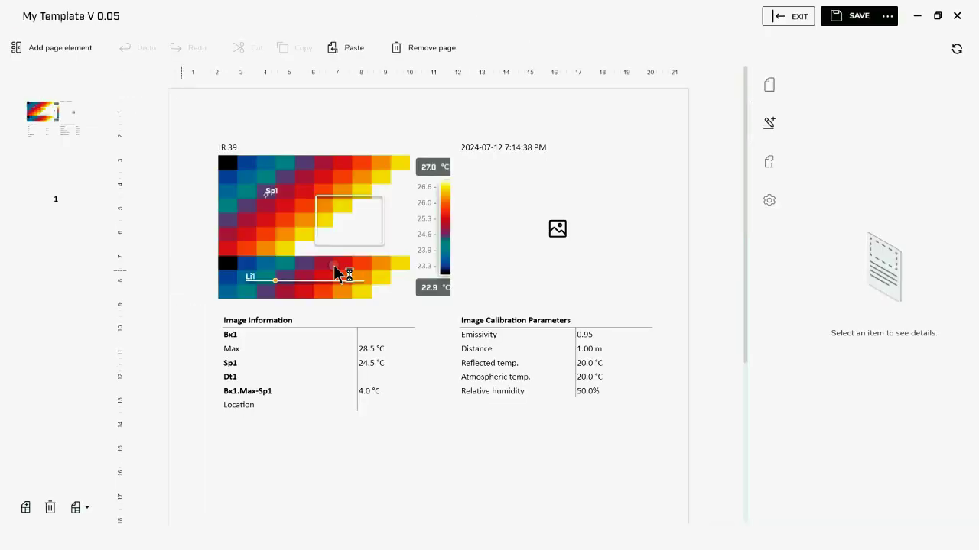
Save the template as a new version named My Template V 0.06 without password protection.
click(886, 17)
click(857, 61)
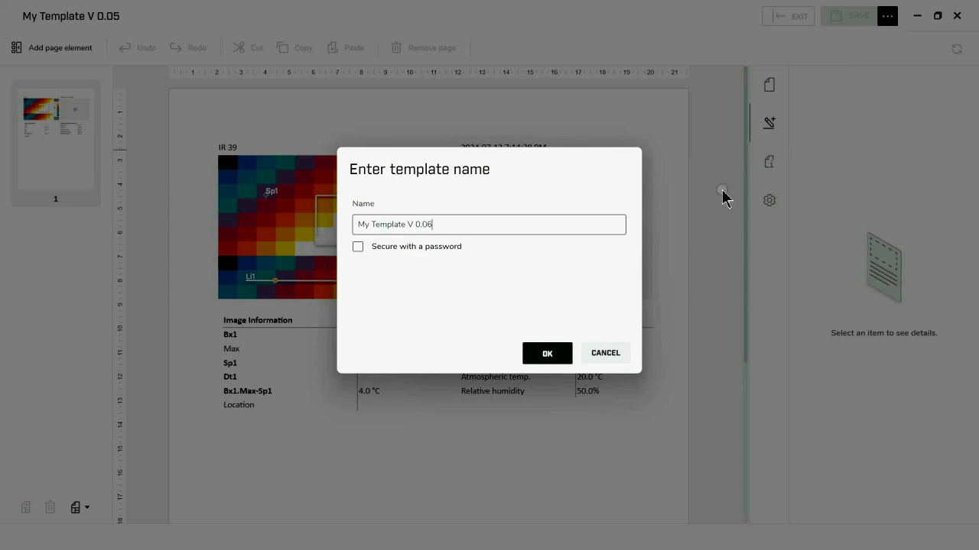
click(560, 354)
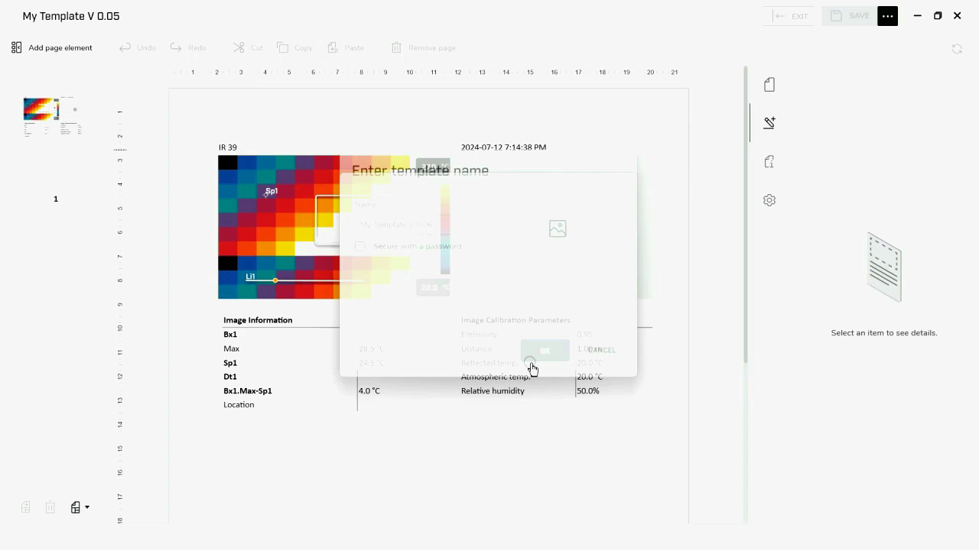
Add a text box reading "Recommendations:" well below the tables, about 650 wide and 75 high with its top at about 722.
scroll(406, 433, down, 2)
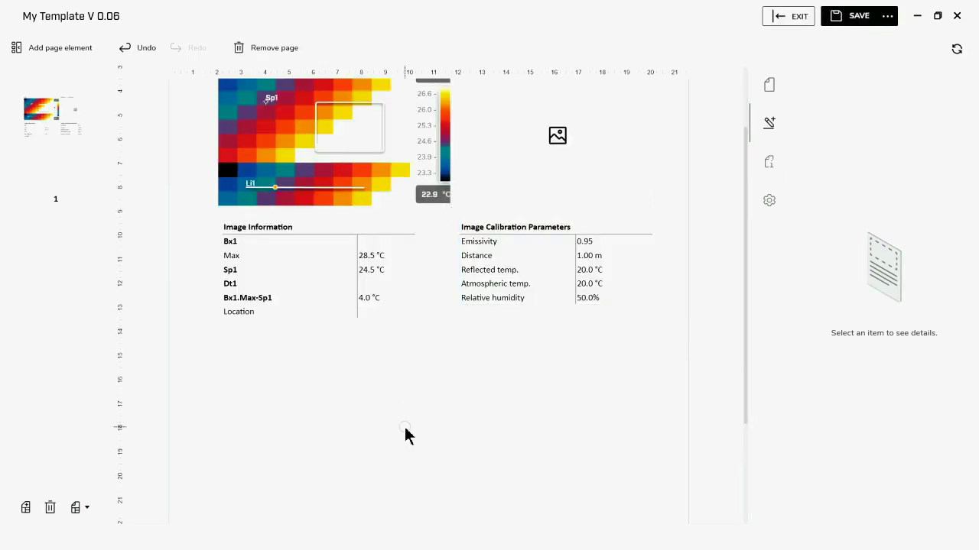
click(77, 48)
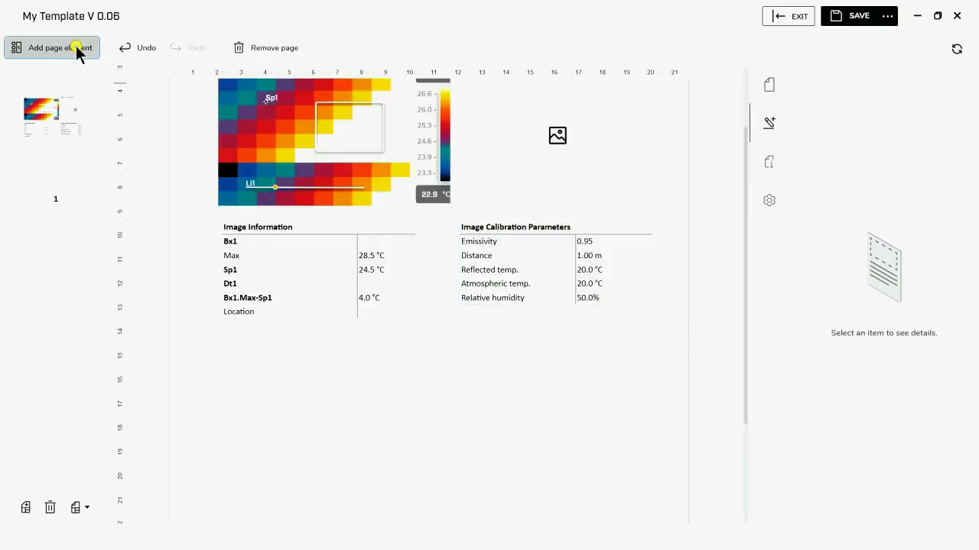
scroll(31, 382, down, 5)
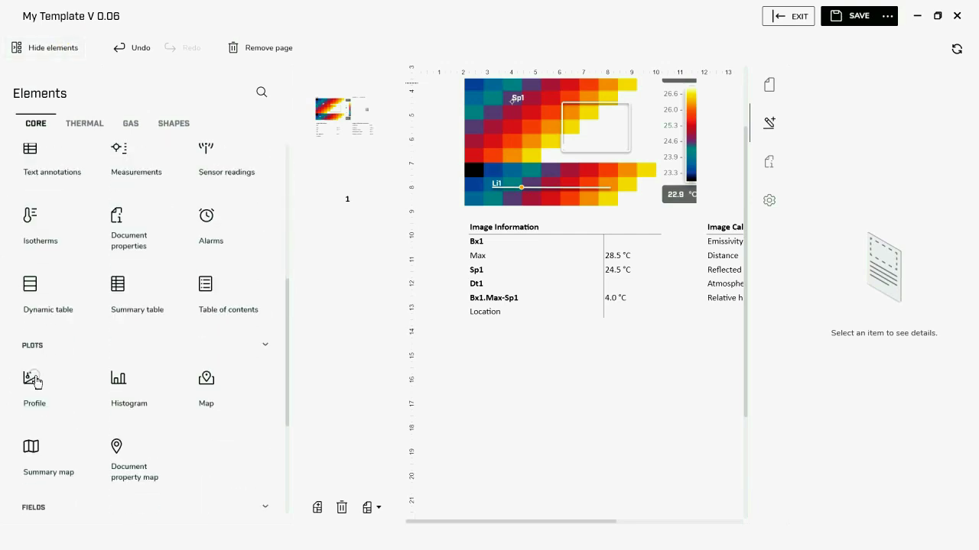
scroll(48, 349, down, 3)
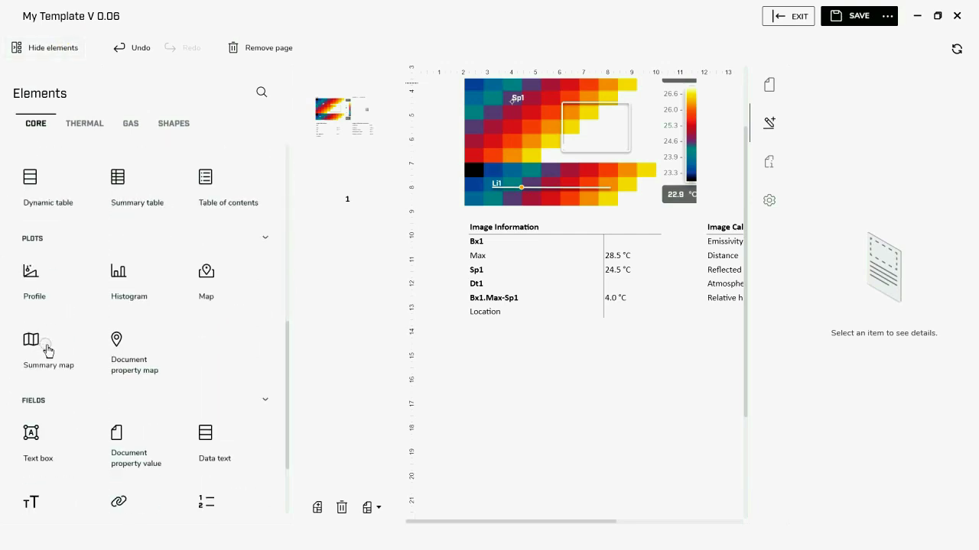
click(55, 452)
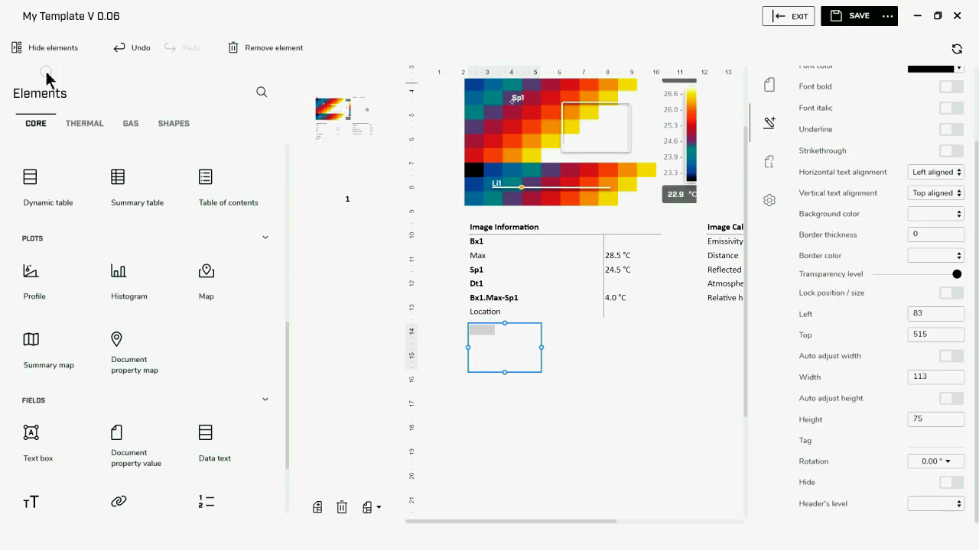
click(48, 47)
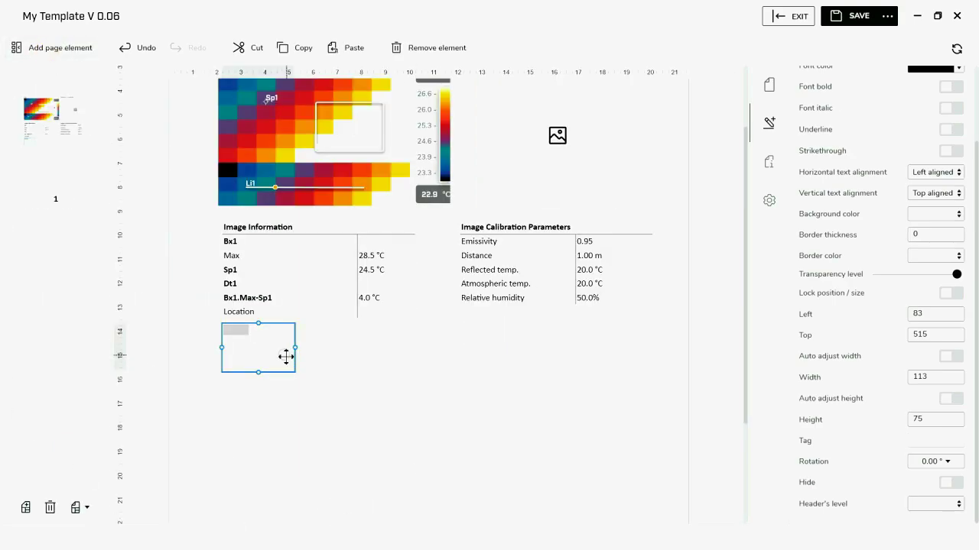
drag(283, 354, 641, 468)
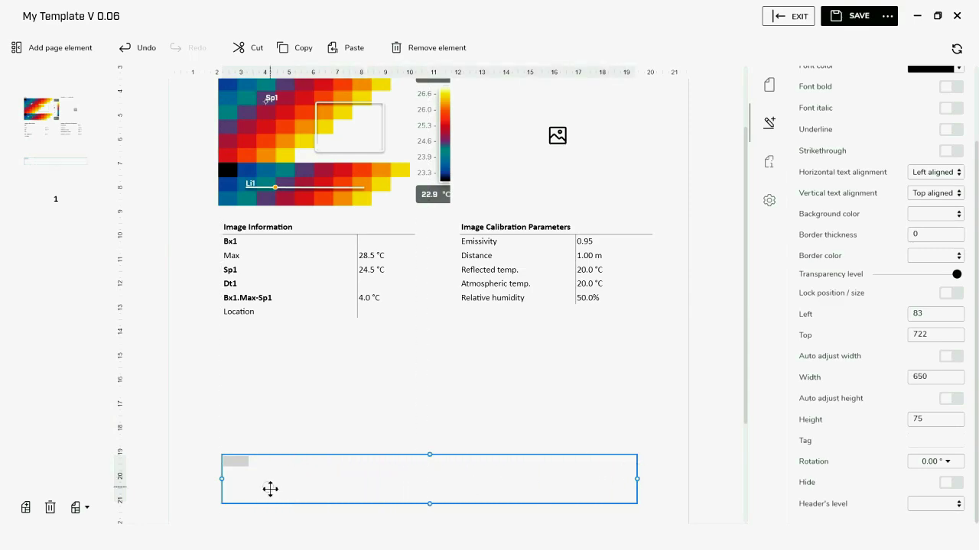
double_click(242, 464)
text(Recommendations:)
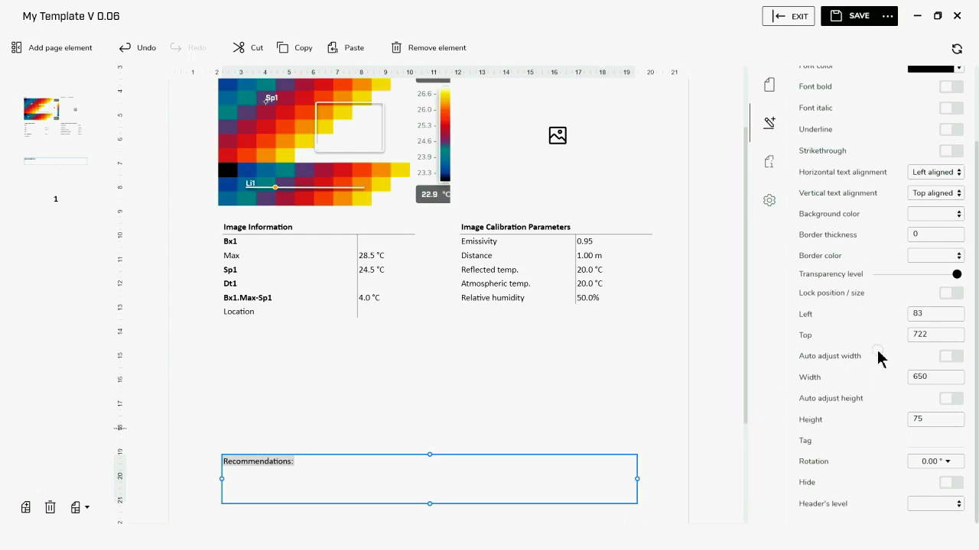
Give the Recommendations text box a black border with a thickness of 1.
click(921, 257)
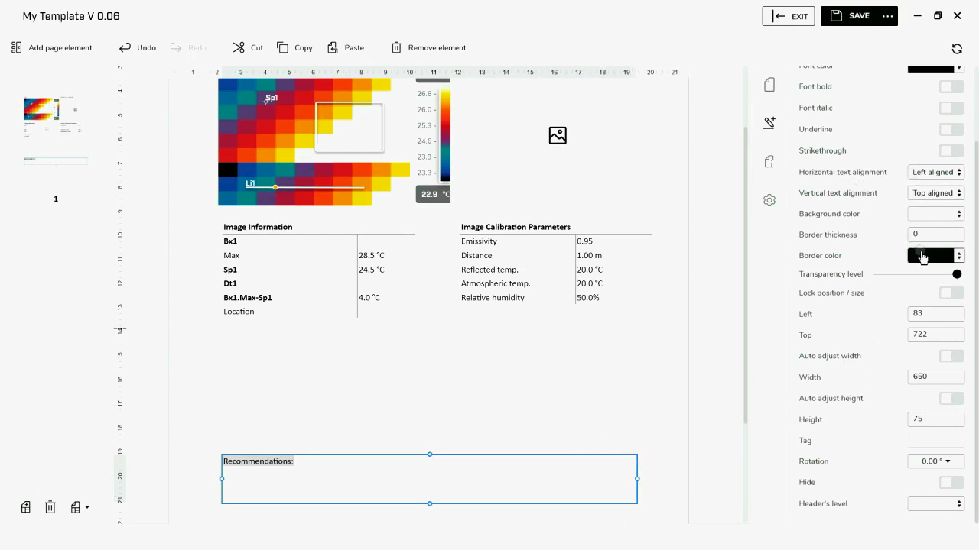
click(931, 236)
double_click(927, 238)
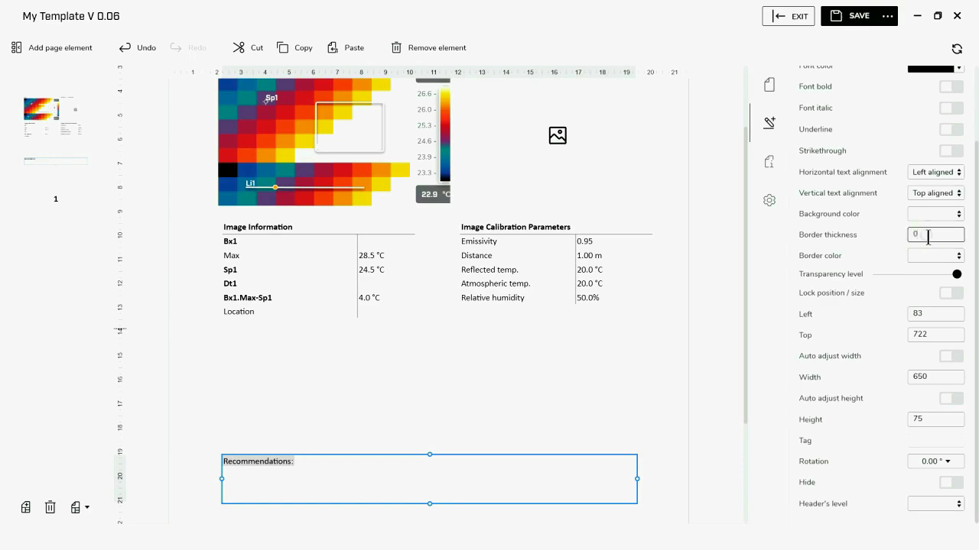
text(1)
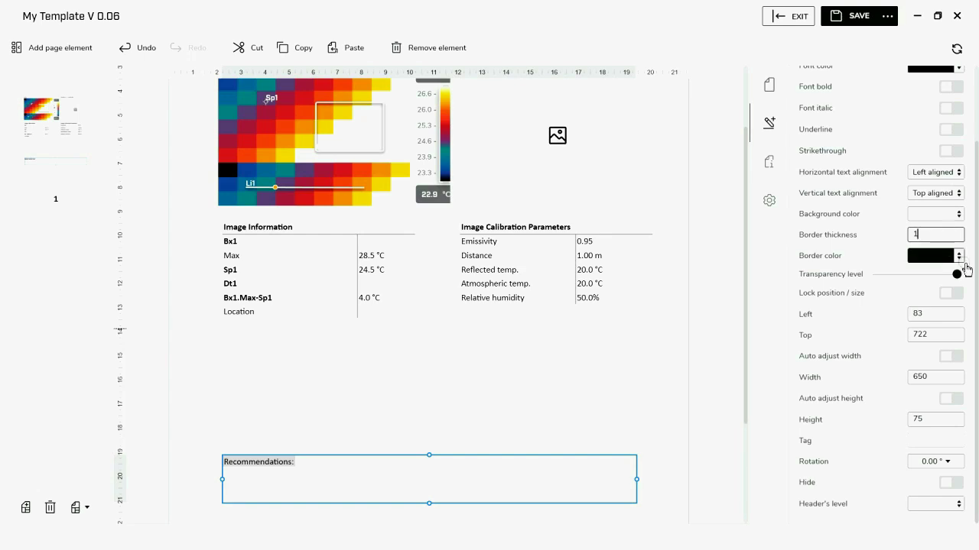
click(958, 257)
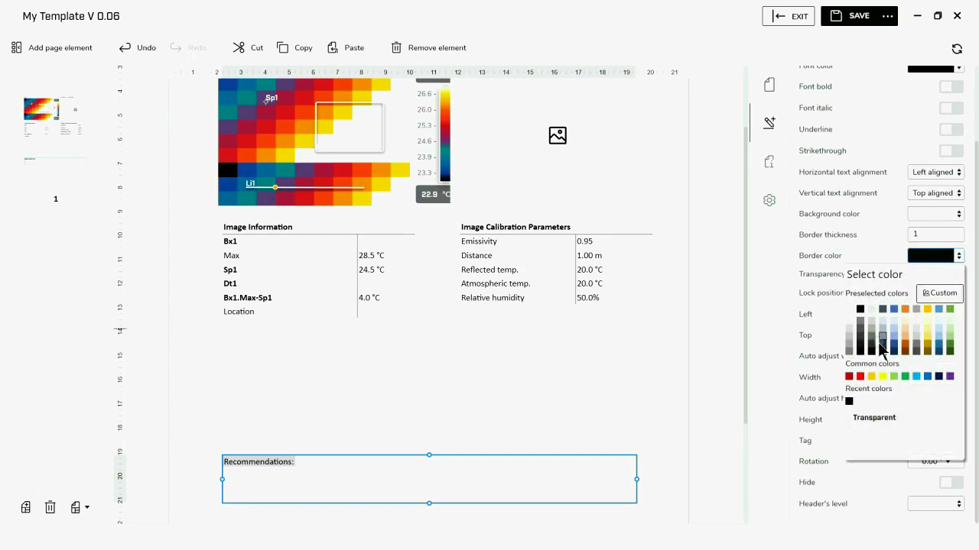
click(848, 405)
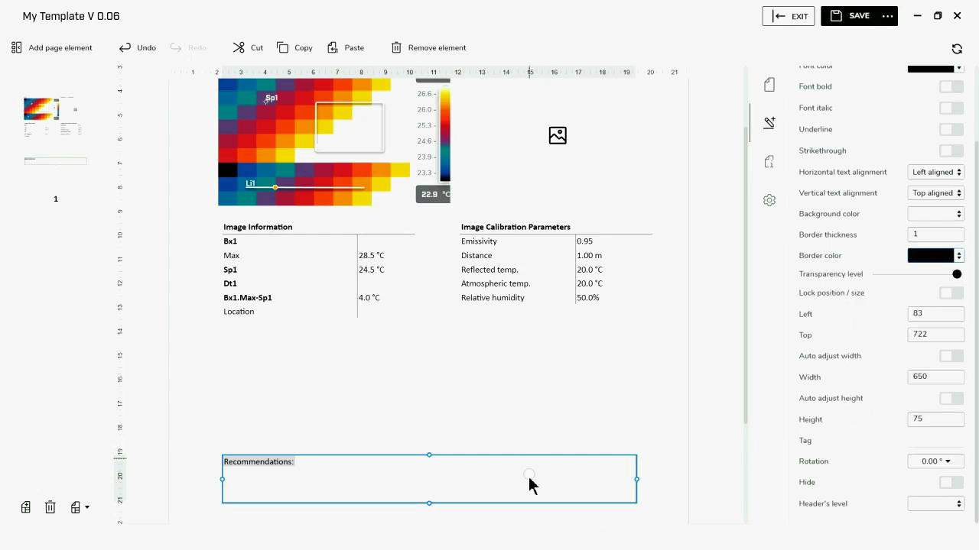
click(547, 426)
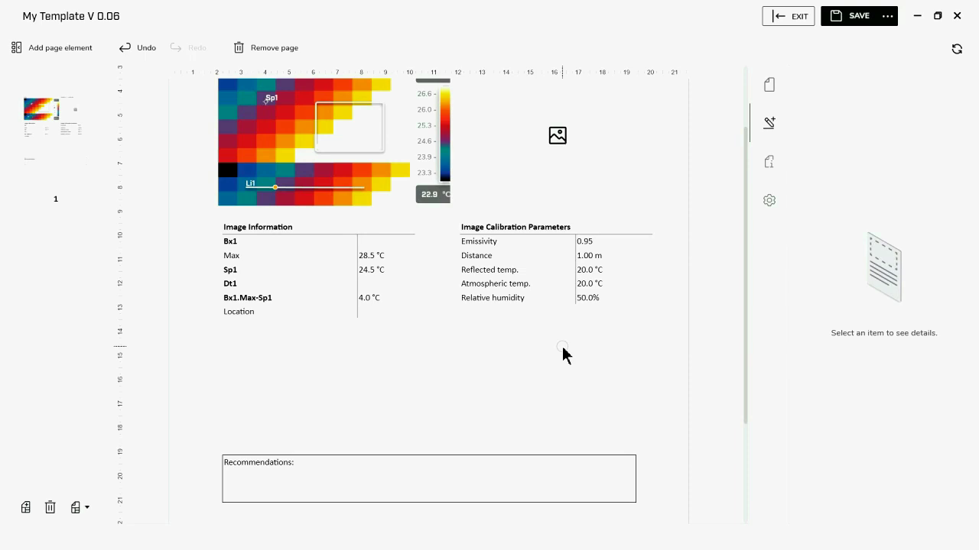
Insert a thermal measurement field showing the value of the delta measurement Dt1.
click(68, 47)
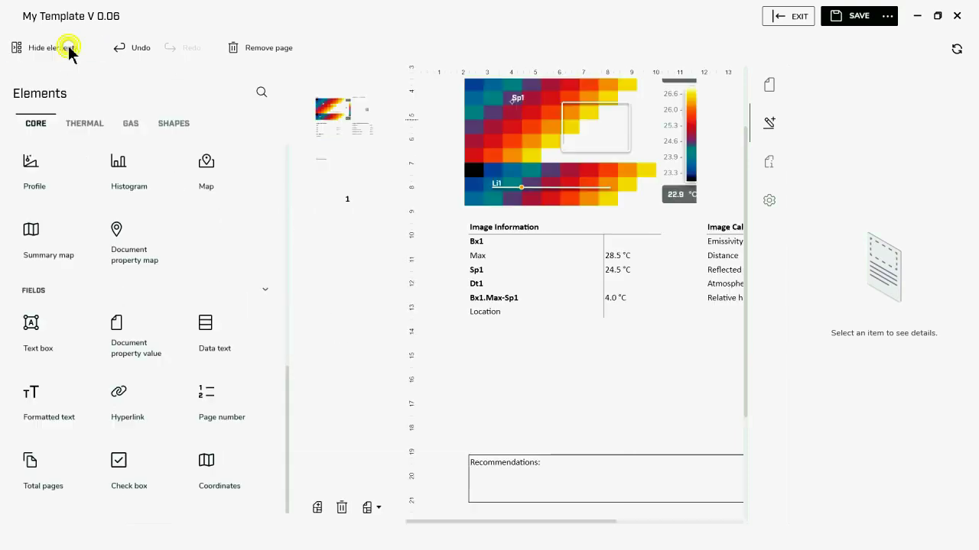
click(81, 124)
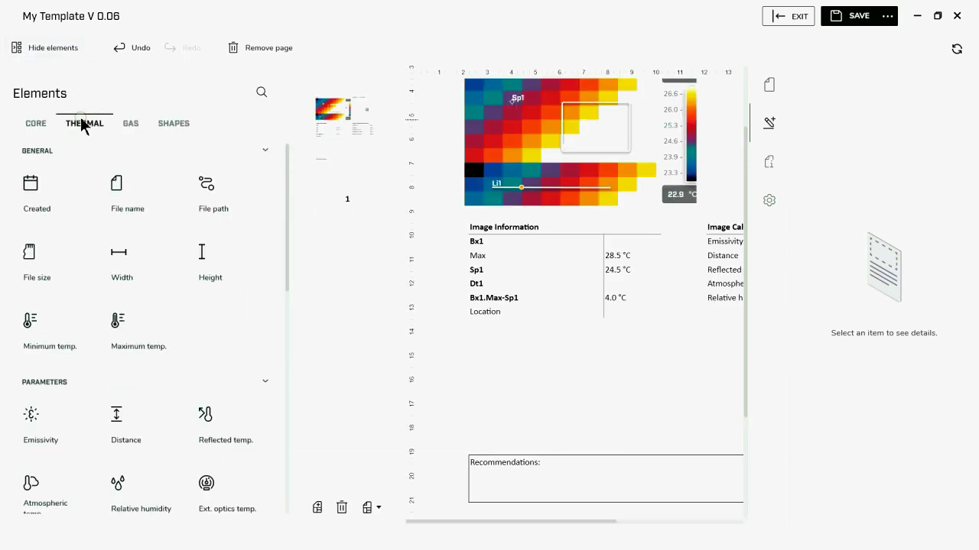
scroll(208, 311, down, 1)
scroll(208, 311, down, 5)
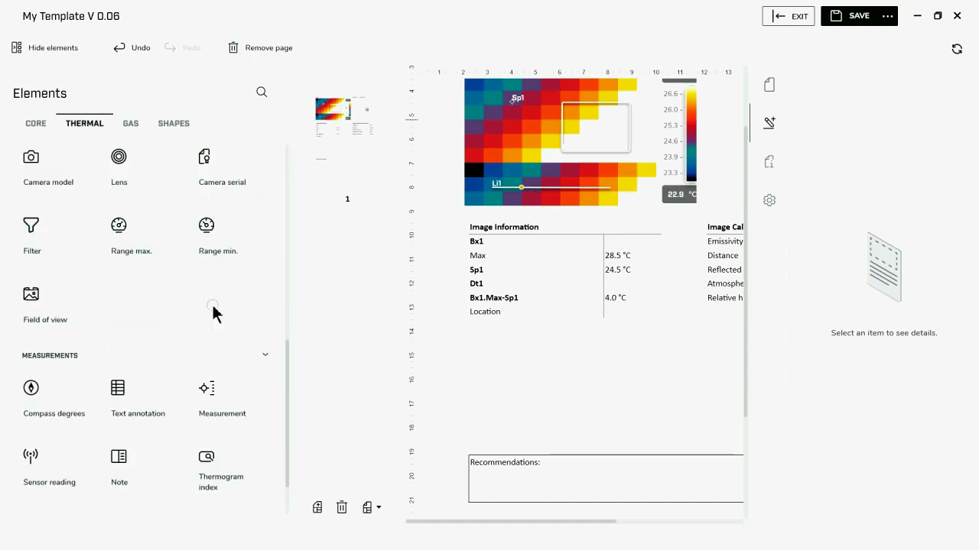
click(221, 394)
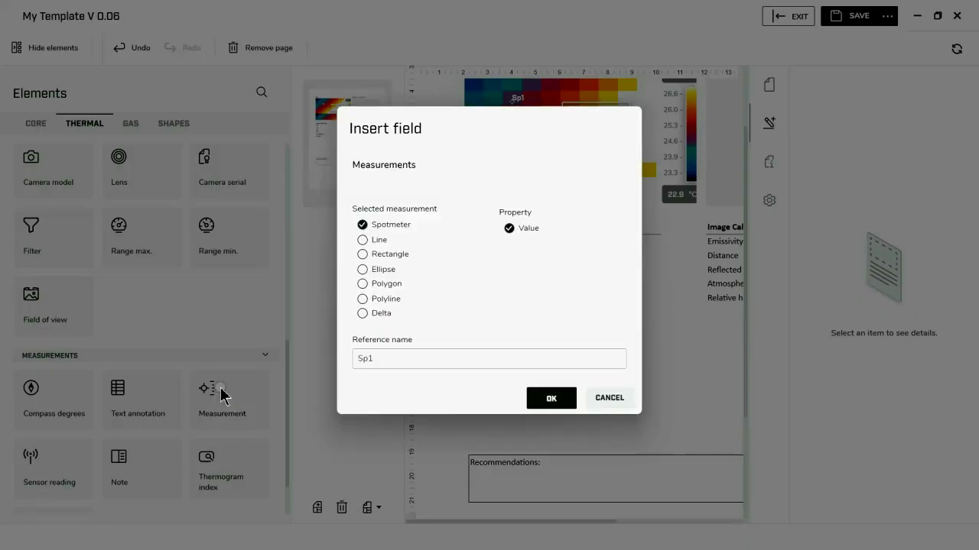
click(363, 315)
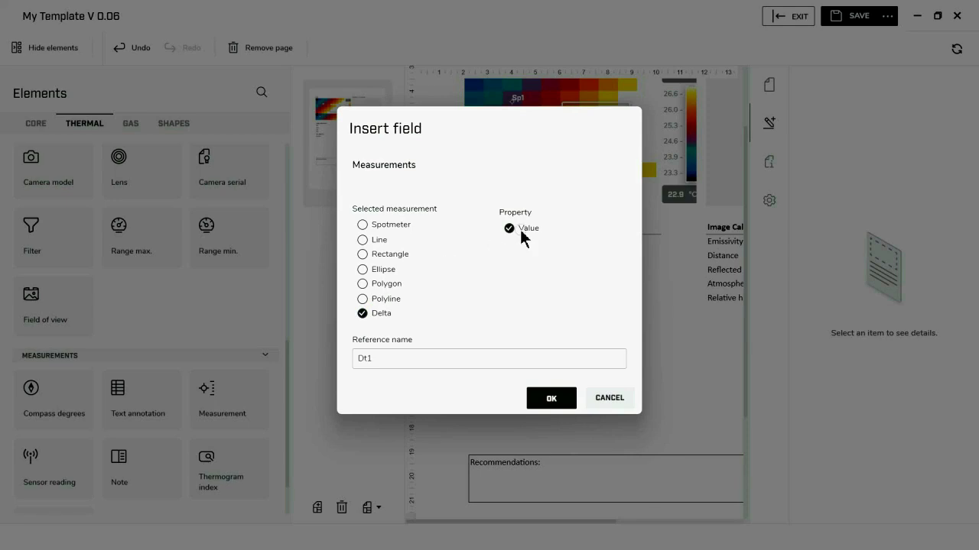
click(552, 399)
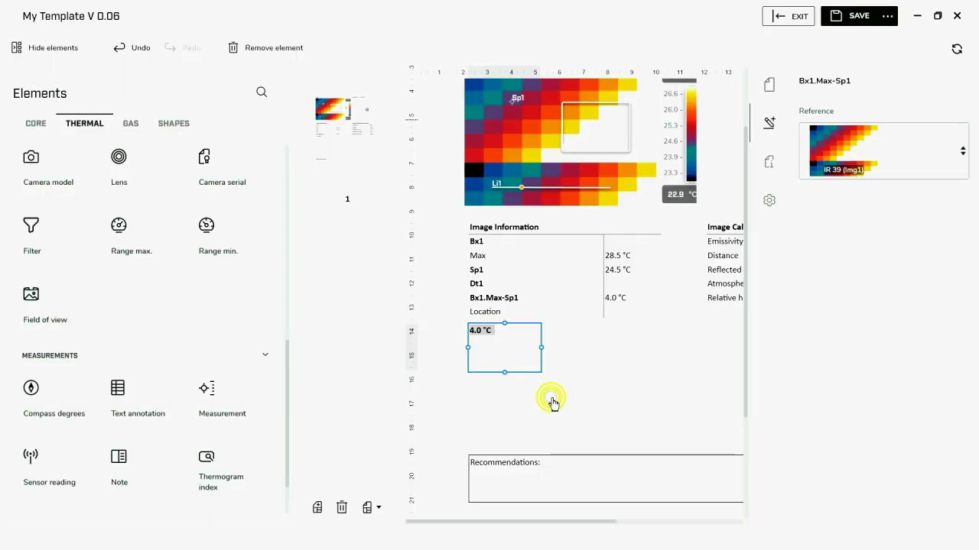
Move the delta value field below the tables to about left 315, top 541, and resize it to one line high and about 126 wide.
click(47, 49)
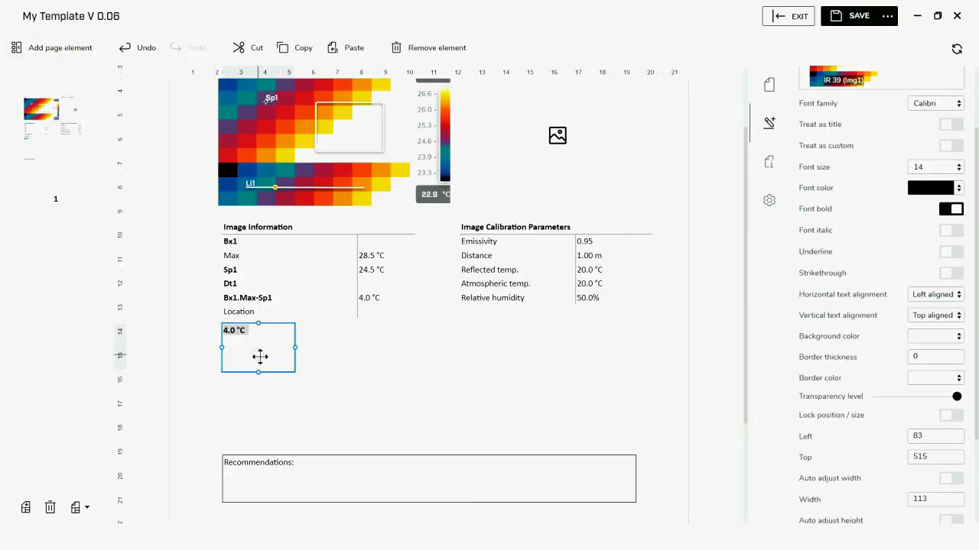
drag(258, 356, 413, 357)
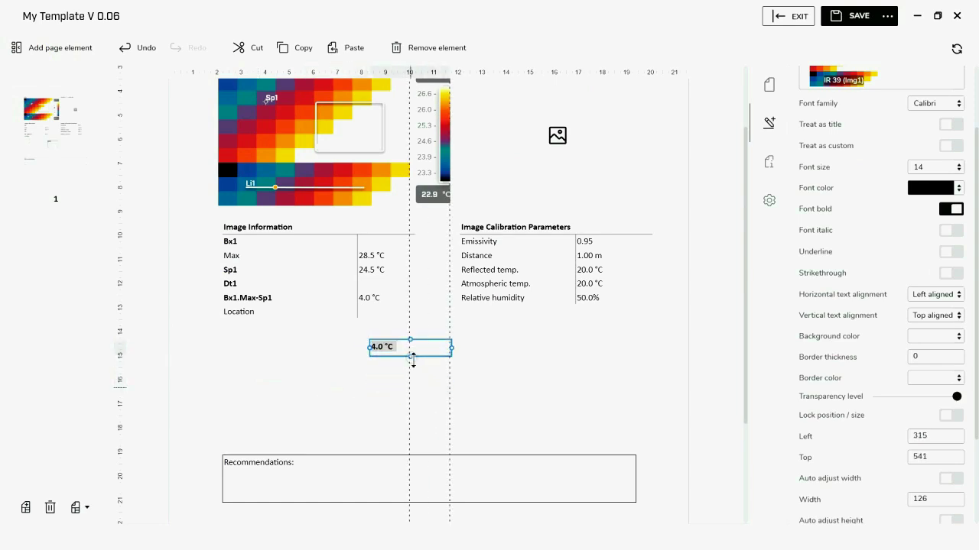
click(336, 369)
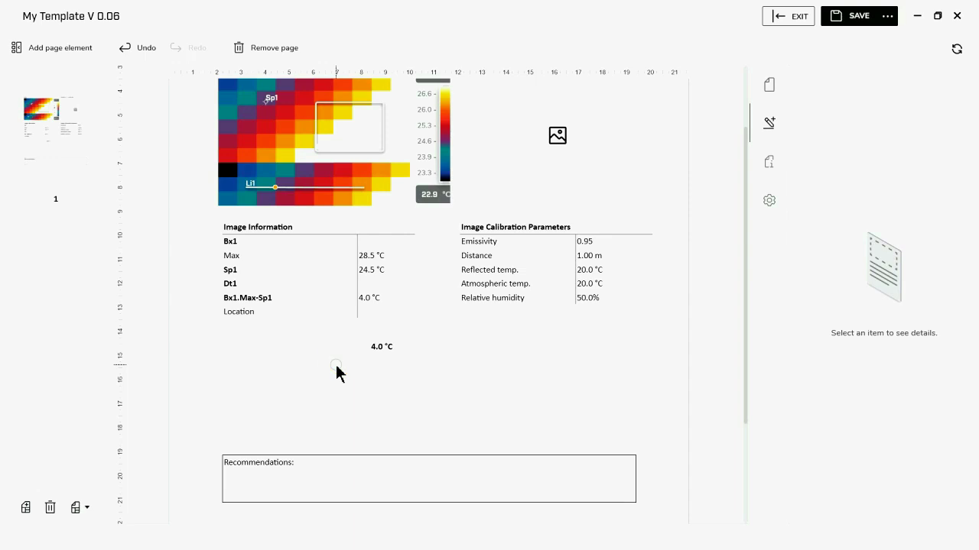
Add another text box and place it beside the delta value field at about left 90, top 541.
click(54, 47)
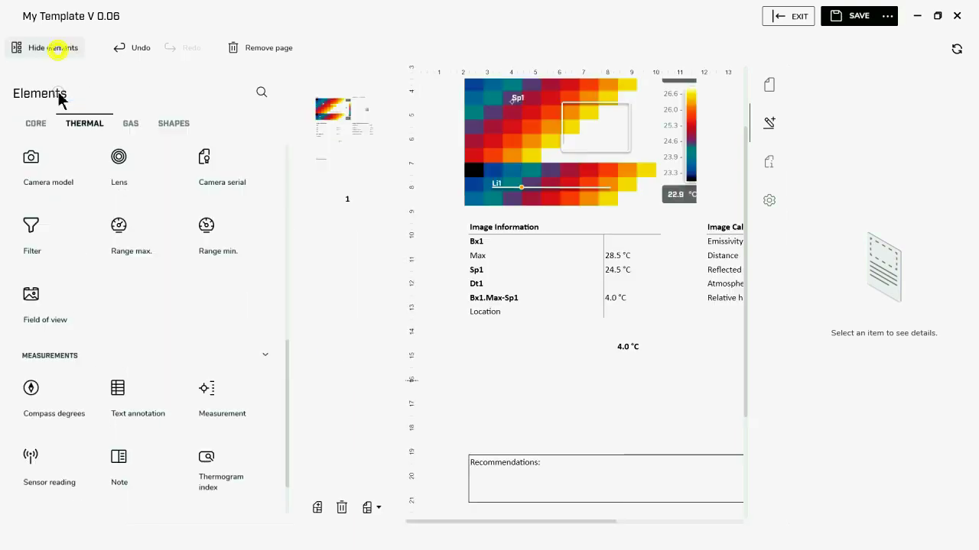
click(35, 123)
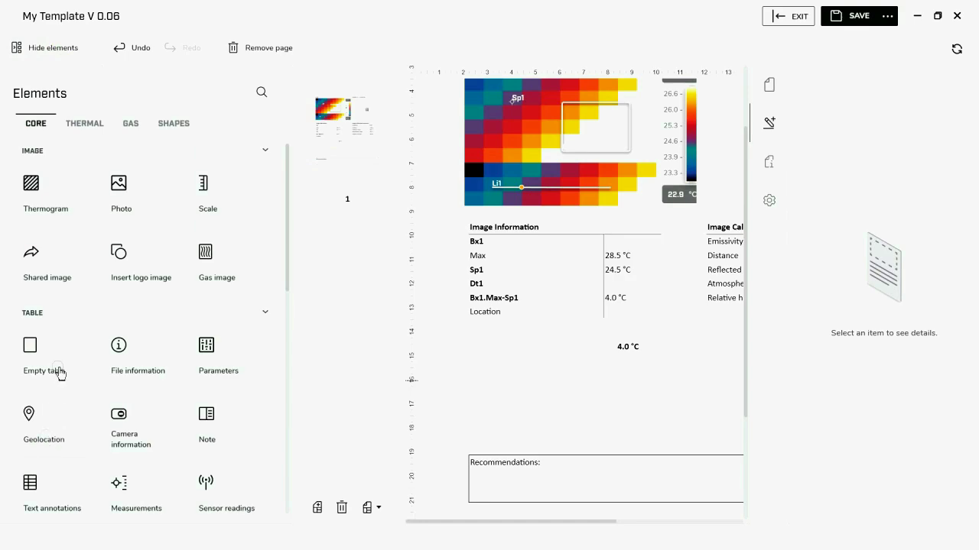
scroll(45, 424, down, 1)
scroll(54, 384, down, 3)
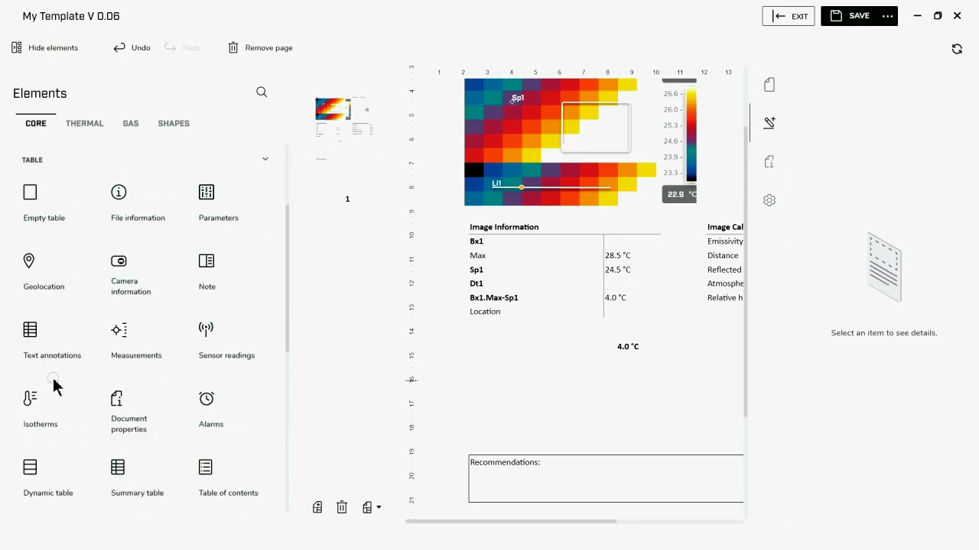
scroll(65, 348, down, 3)
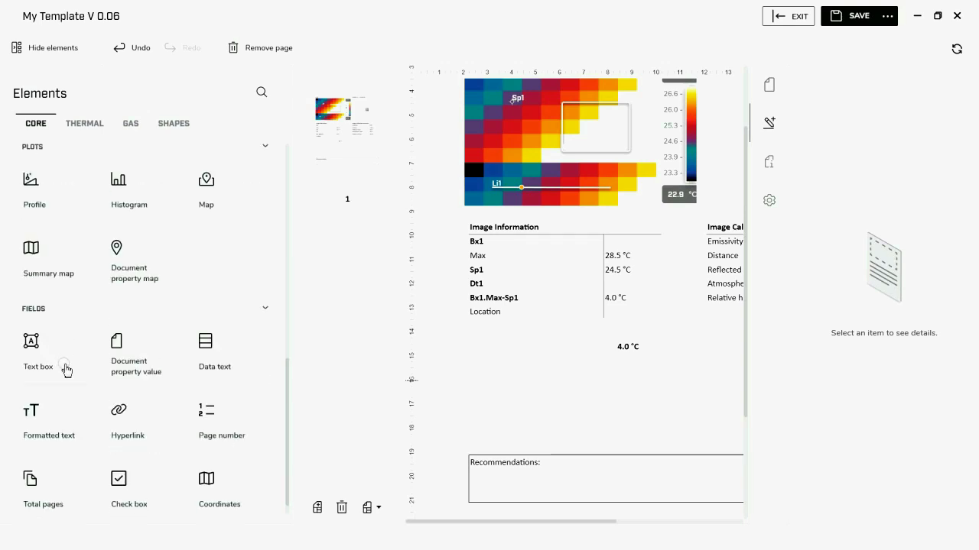
click(49, 369)
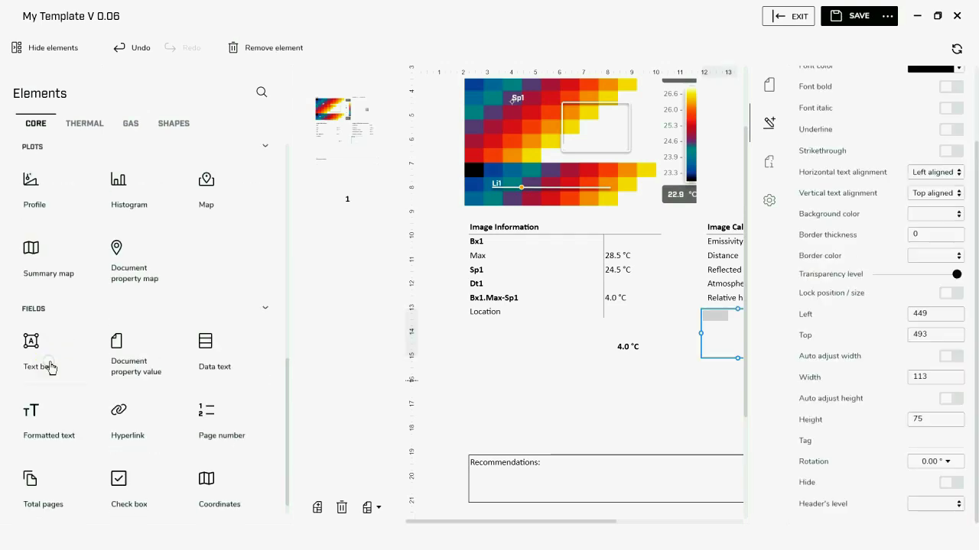
click(48, 47)
drag(500, 341, 280, 372)
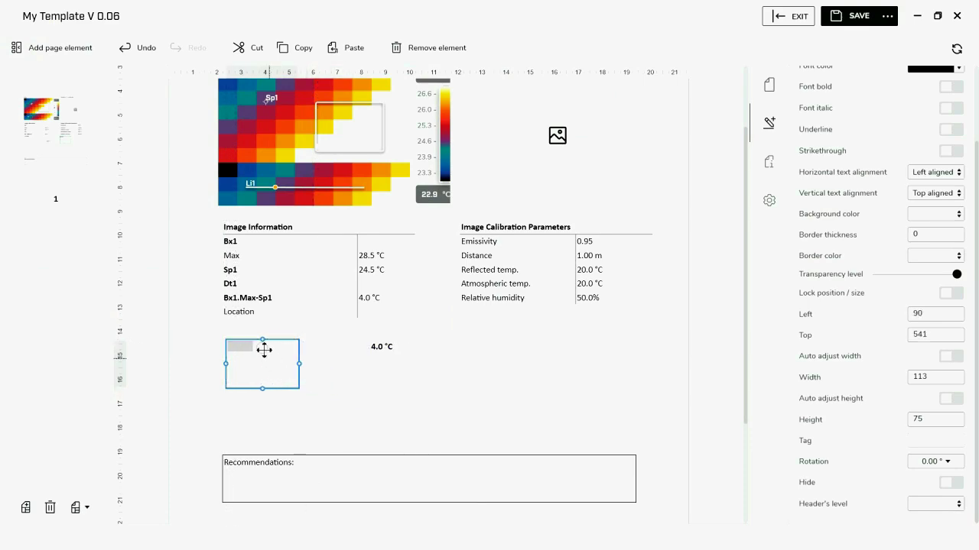
Enter "The resultant temperature difference of :" in the new text box.
click(239, 348)
click(261, 364)
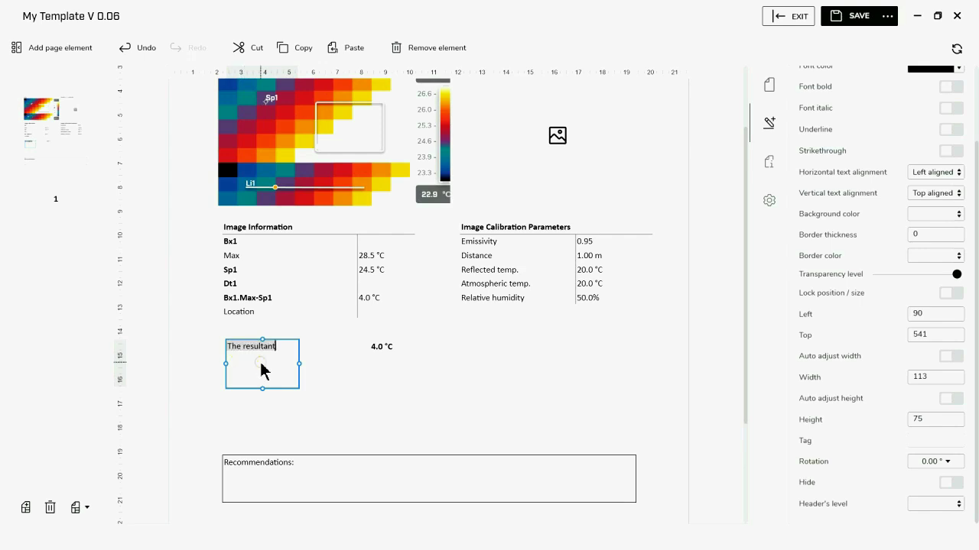
text(The resultant temperature d)
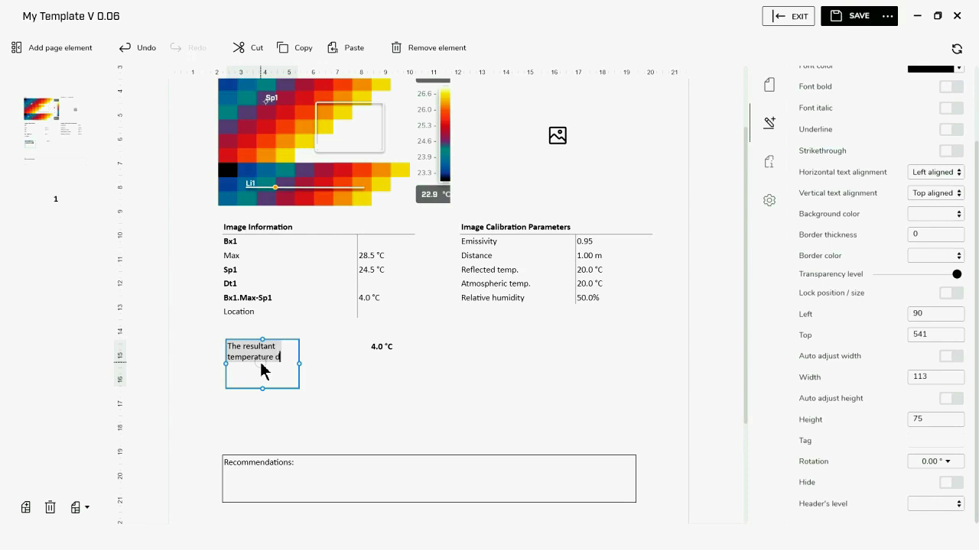
text(ifference of :)
click(299, 368)
click(282, 401)
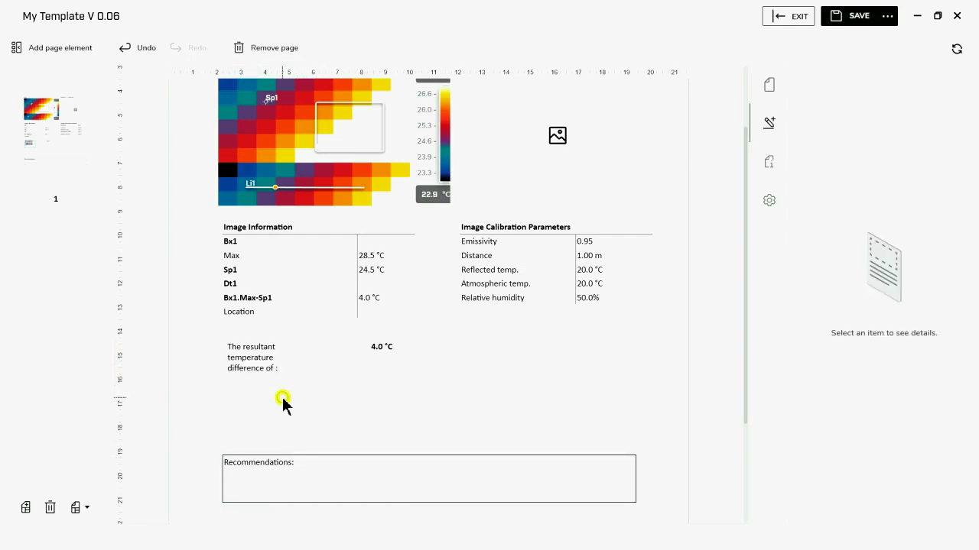
Widen the temperature difference text box to about 254, reduce its height, and shift it so its single line ends just before the delta value.
click(264, 367)
drag(299, 364, 390, 348)
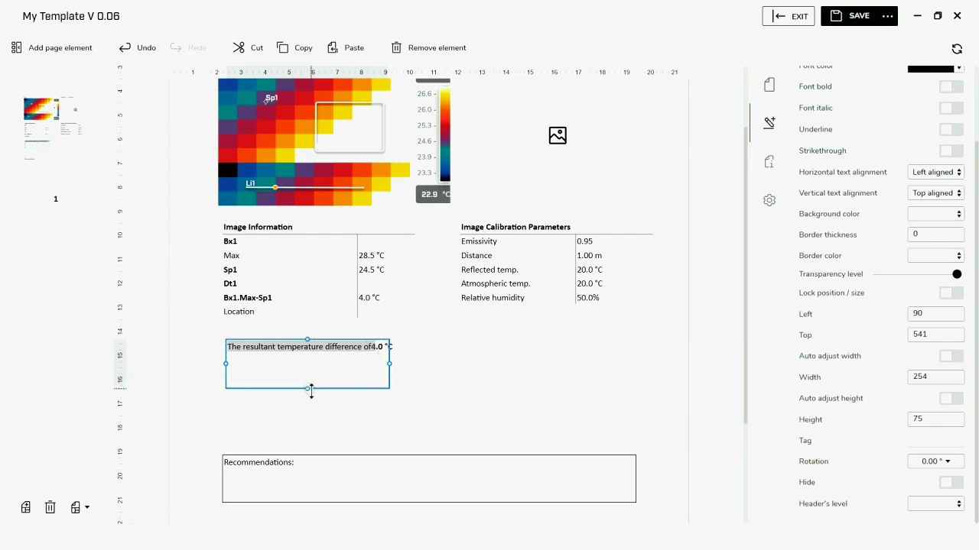
drag(308, 388, 308, 361)
click(405, 355)
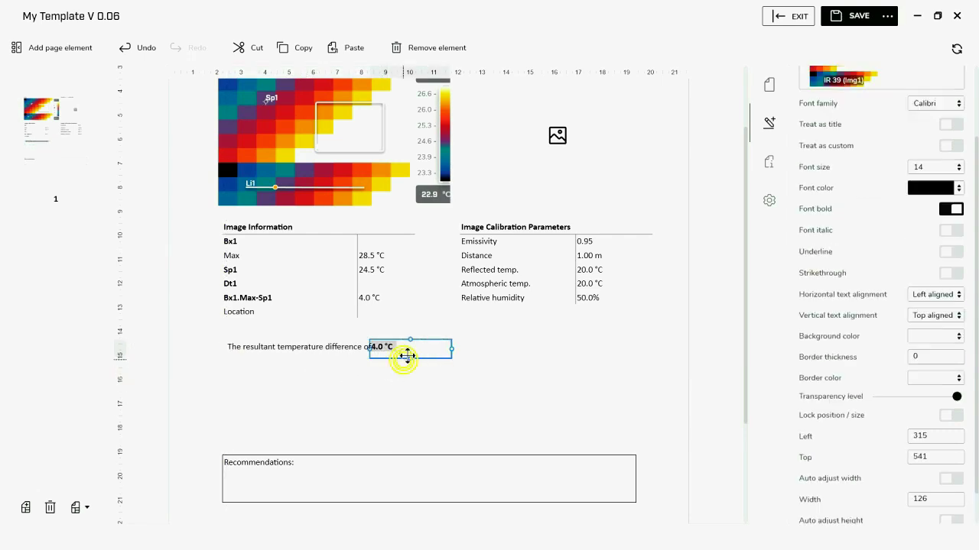
mouse_move(387, 348)
mouse_down()
mouse_move(399, 349)
mouse_move(378, 345)
mouse_up()
click(395, 352)
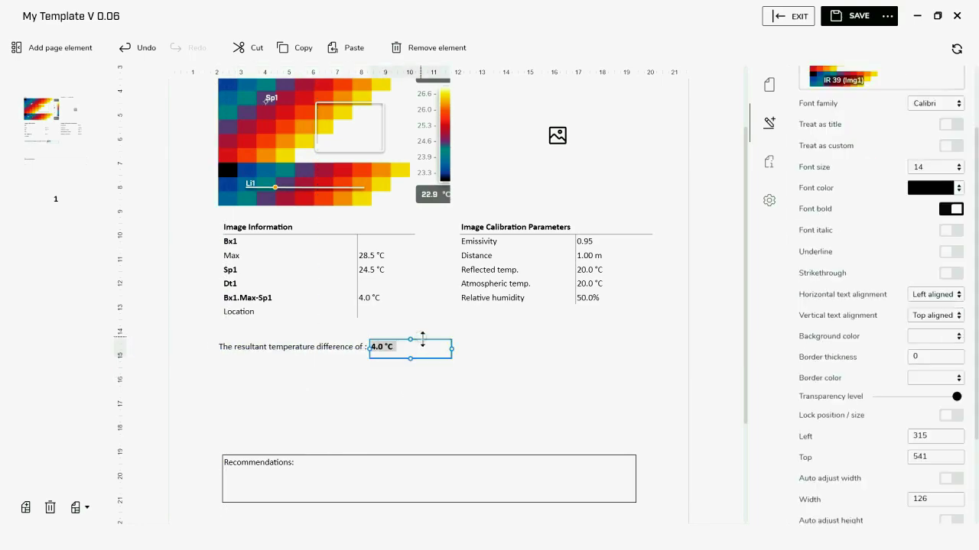
Add another text box and place it just after the delta value at about left 365, top 541.
click(396, 392)
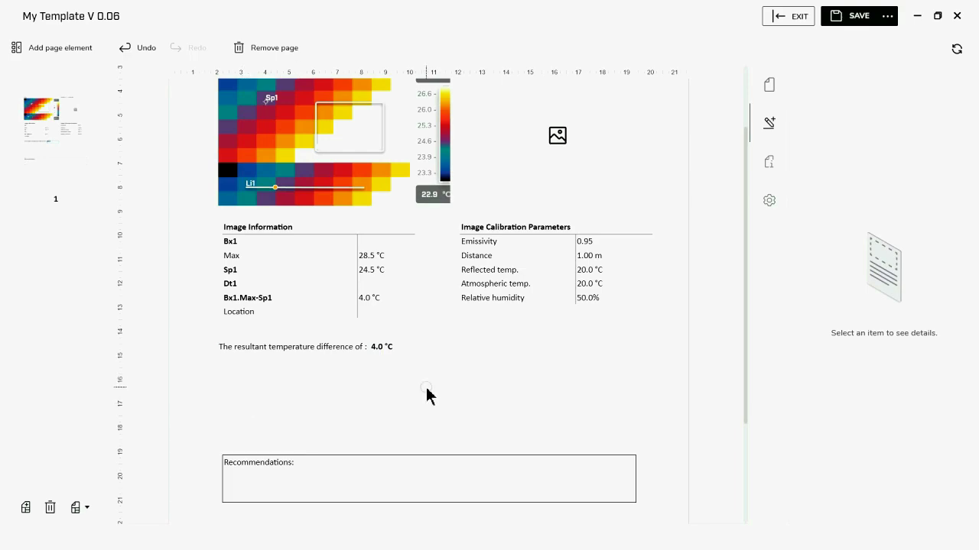
click(68, 48)
click(50, 355)
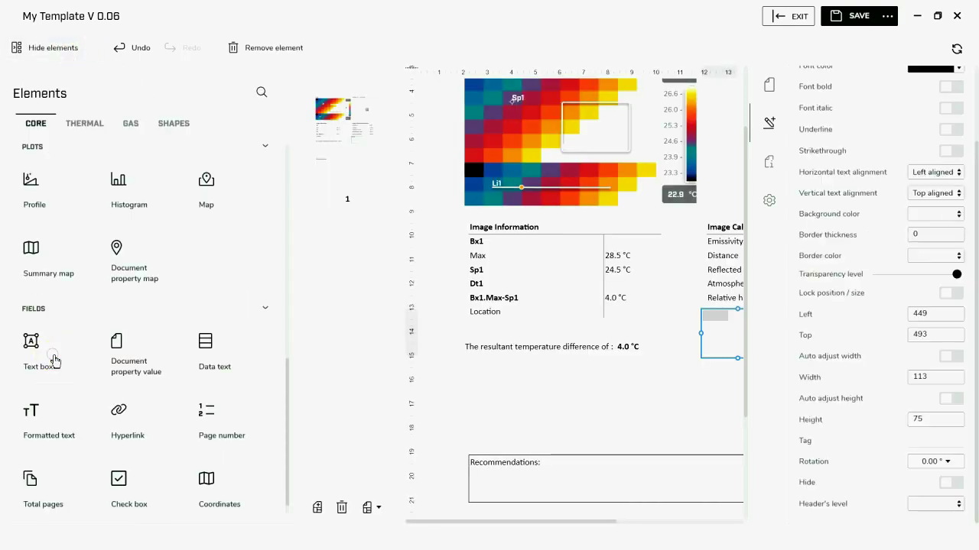
click(61, 48)
drag(515, 334, 457, 368)
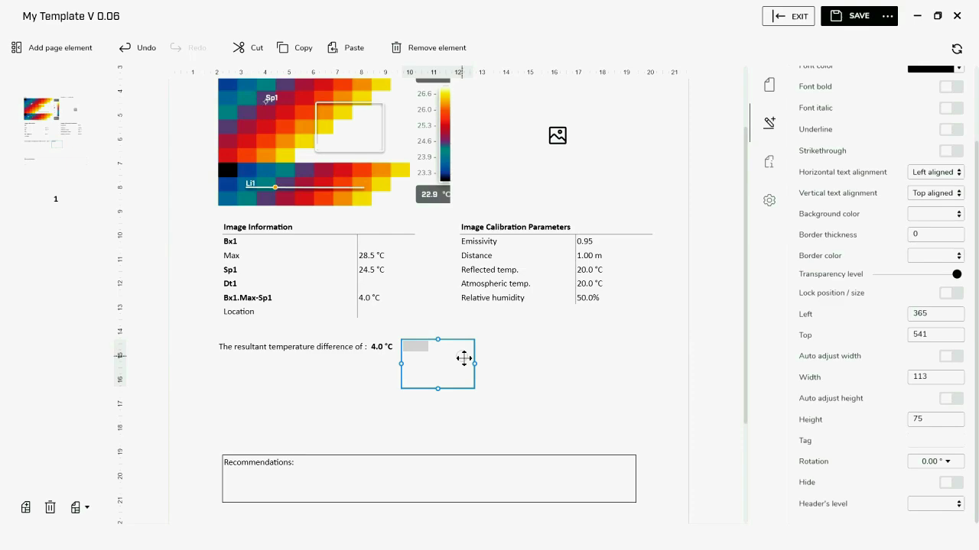
Enter "is indicative of a minor issue" in the new text box.
click(418, 348)
text(ni)
click(418, 415)
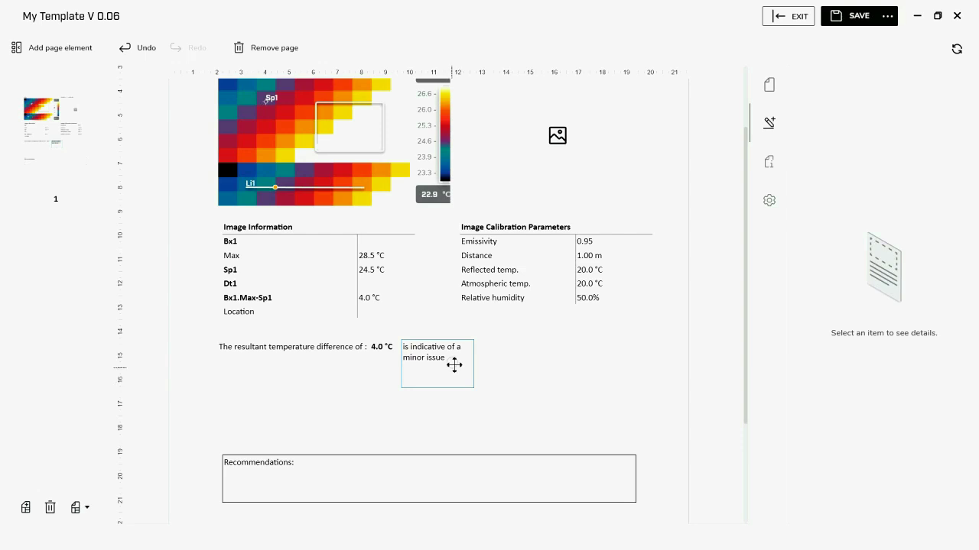
Resize the "is indicative of a minor issue" text box to about 247 wide and 28 high so its text fits on one line.
click(445, 362)
drag(475, 365, 552, 364)
drag(478, 392, 481, 359)
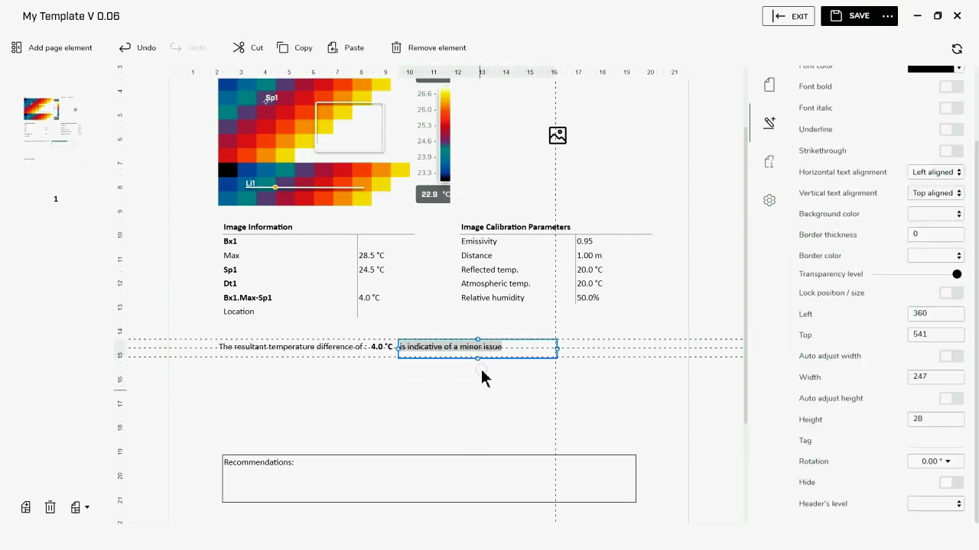
click(466, 401)
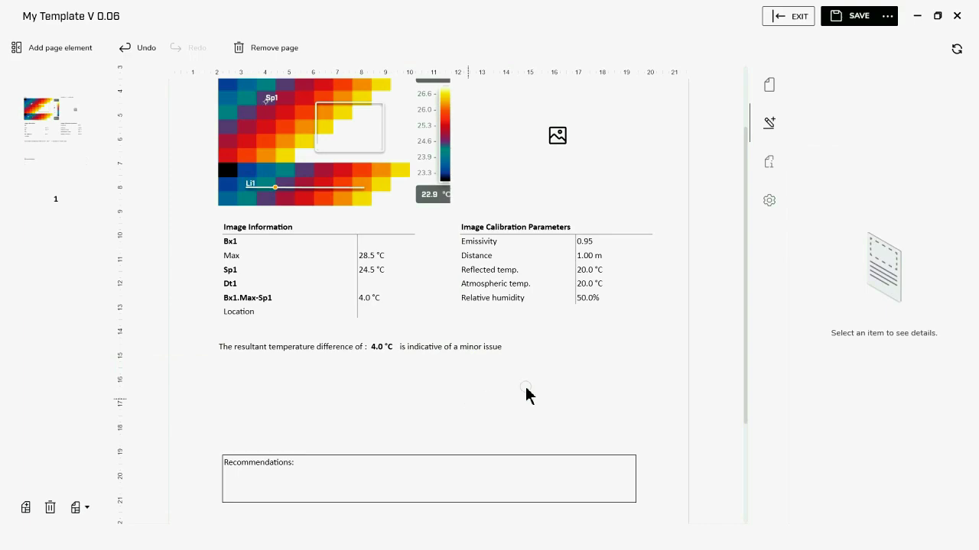
Move the Recommendations box farther down the page to about left 76, top 831.
scroll(548, 393, down, 1)
scroll(547, 393, down, 4)
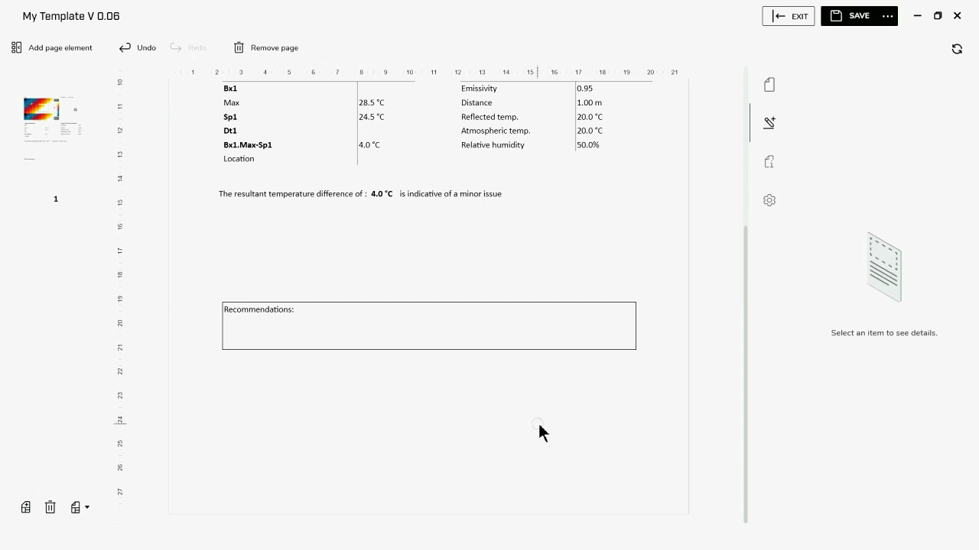
scroll(461, 285, up, 4)
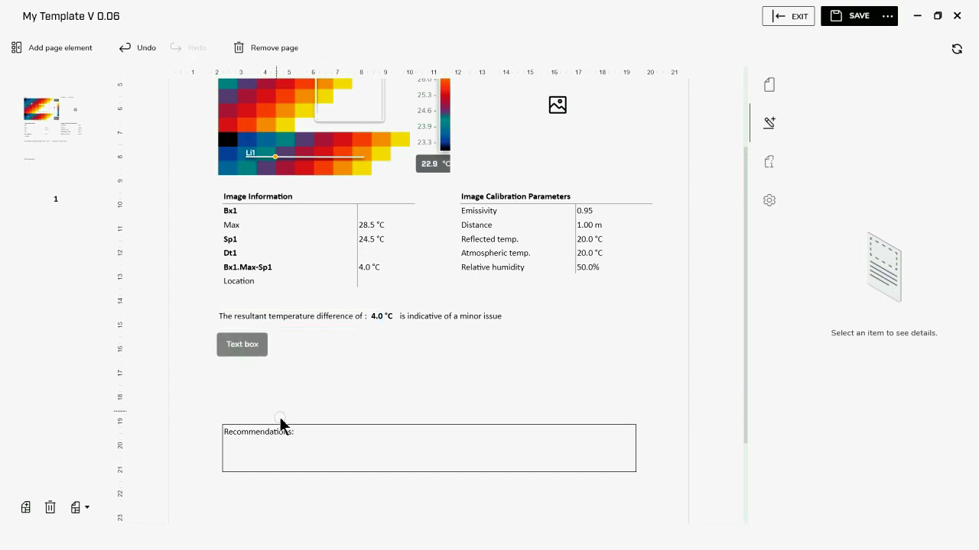
click(324, 441)
drag(323, 442, 316, 511)
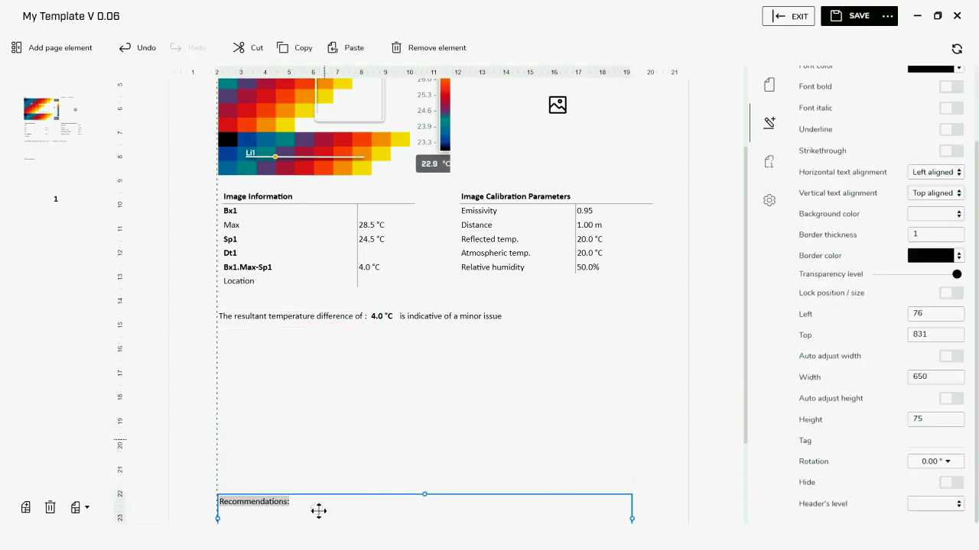
Move the three parts of the temperature difference sentence down to just above the Recommendations box, with the opening text at about left 76, top 773.
drag(310, 320, 314, 476)
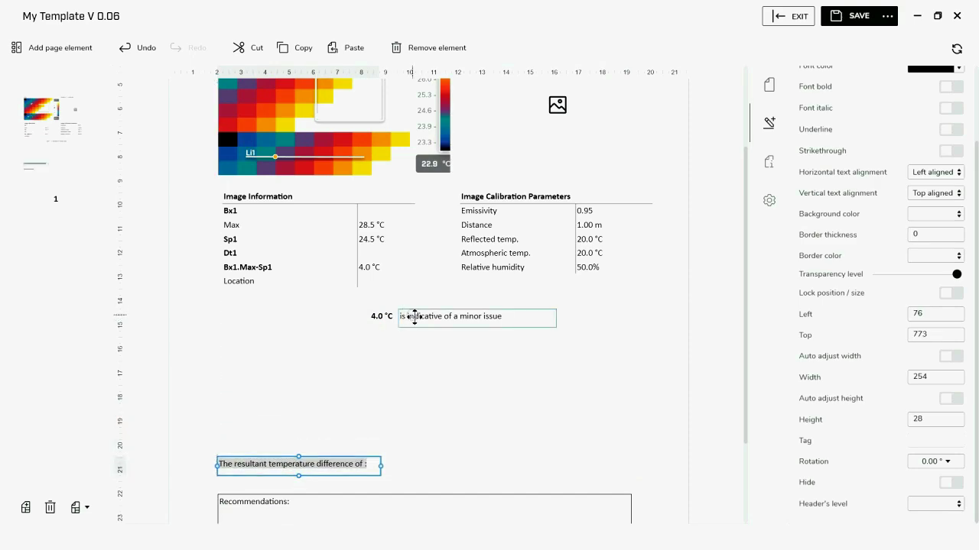
drag(382, 317, 387, 449)
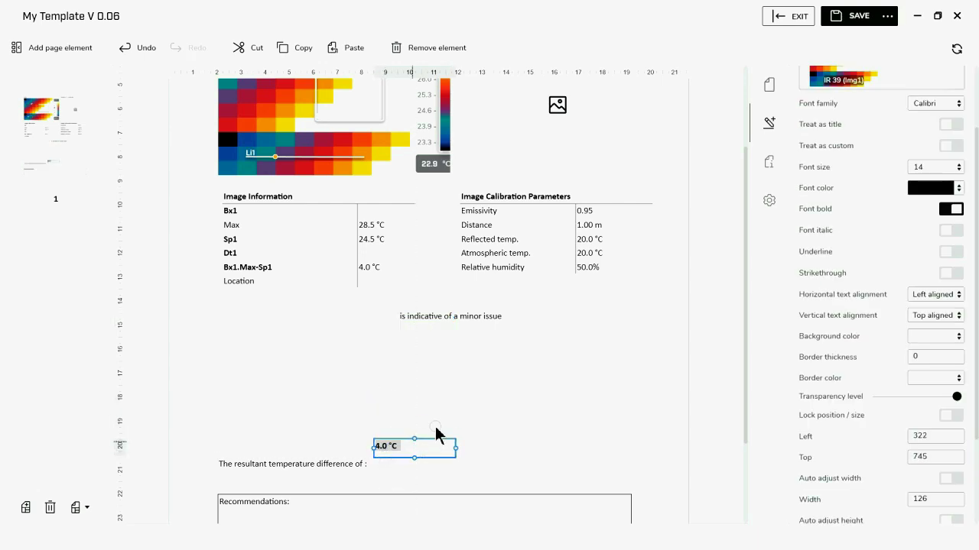
drag(448, 316, 494, 476)
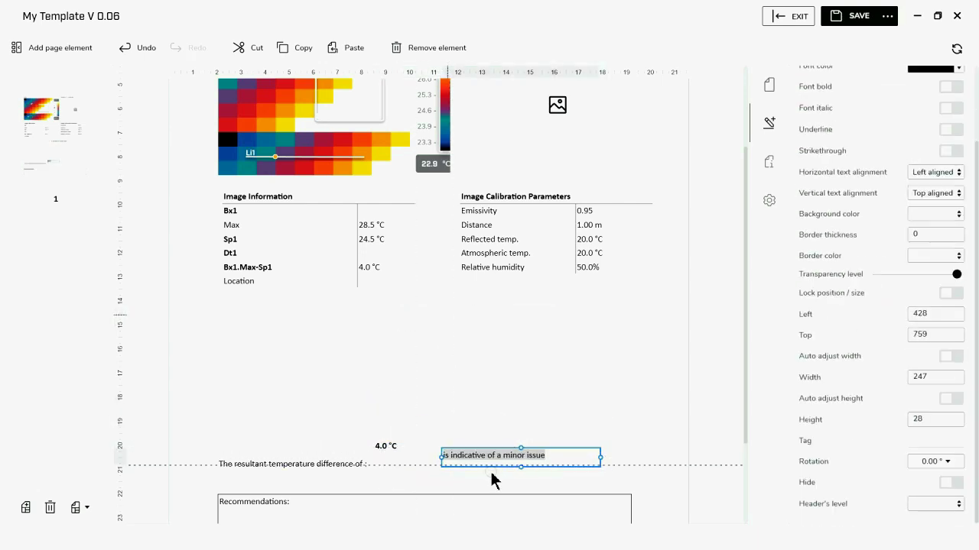
Set the delta value field's top position to 773 to align it with the opening text of the sentence.
click(356, 472)
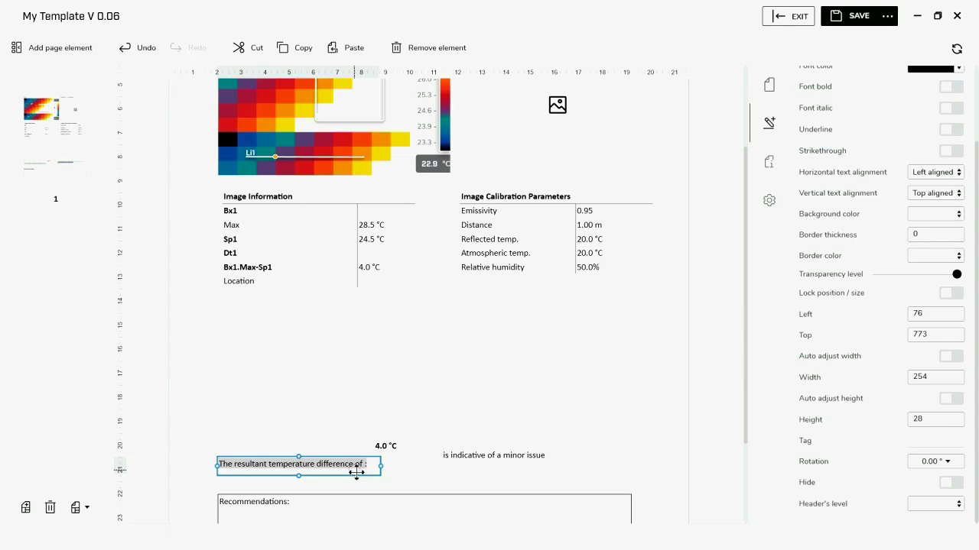
click(384, 447)
scroll(927, 313, down, 2)
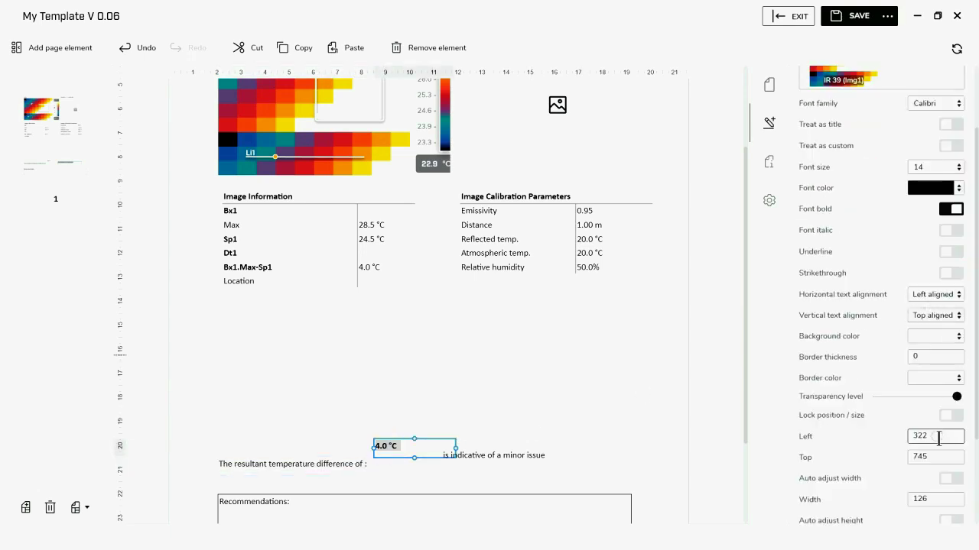
double_click(910, 457)
text(777)
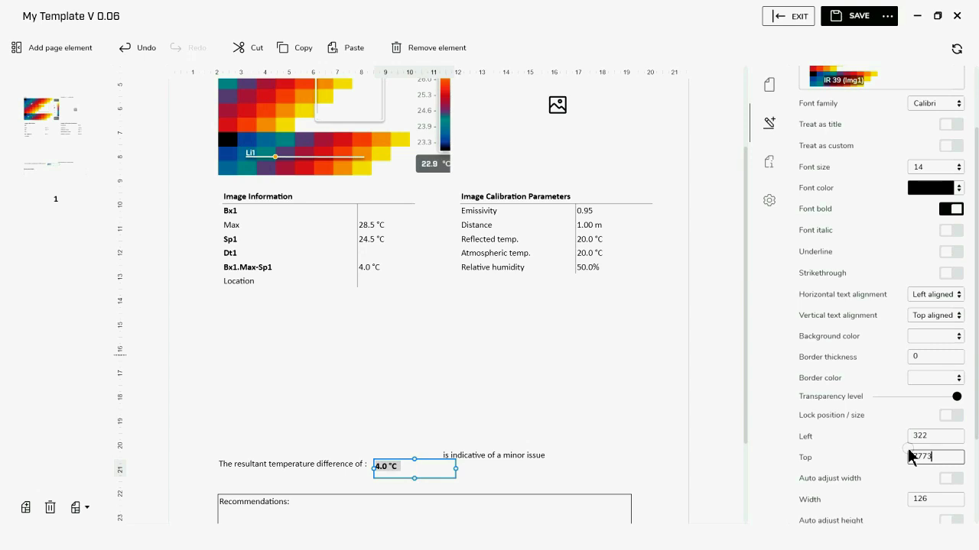
key(BackSpace)
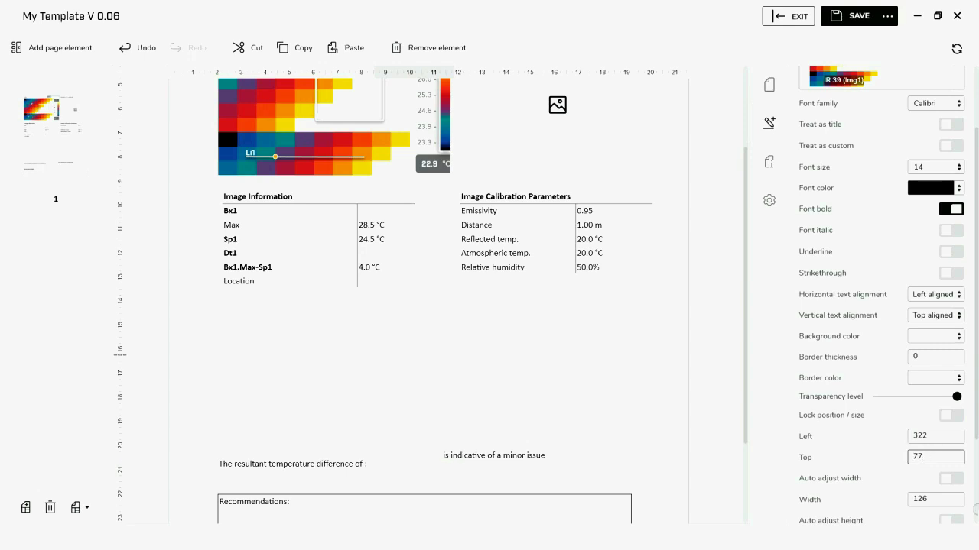
text(0)
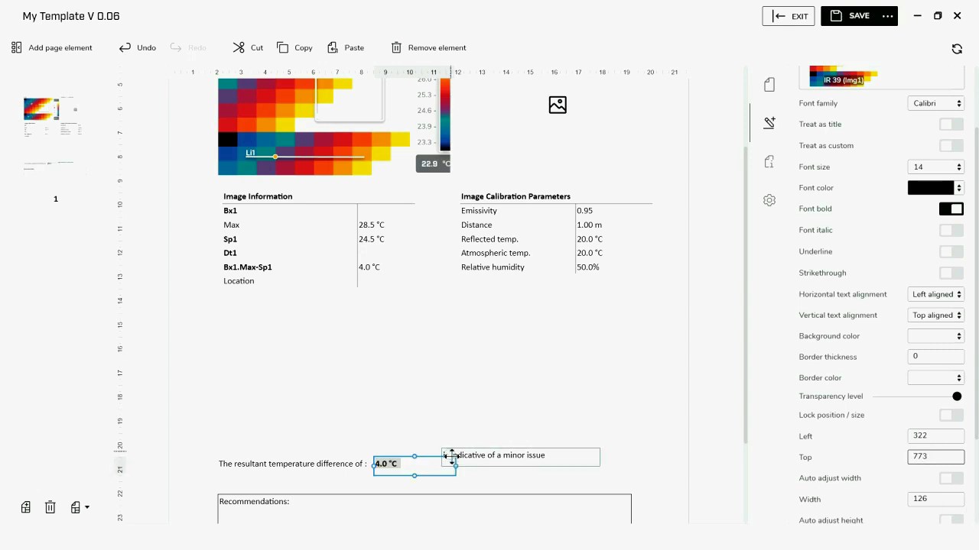
Set the top position of the "is indicative of a minor issue" text box to 773 and shift it closer to the delta value.
click(468, 459)
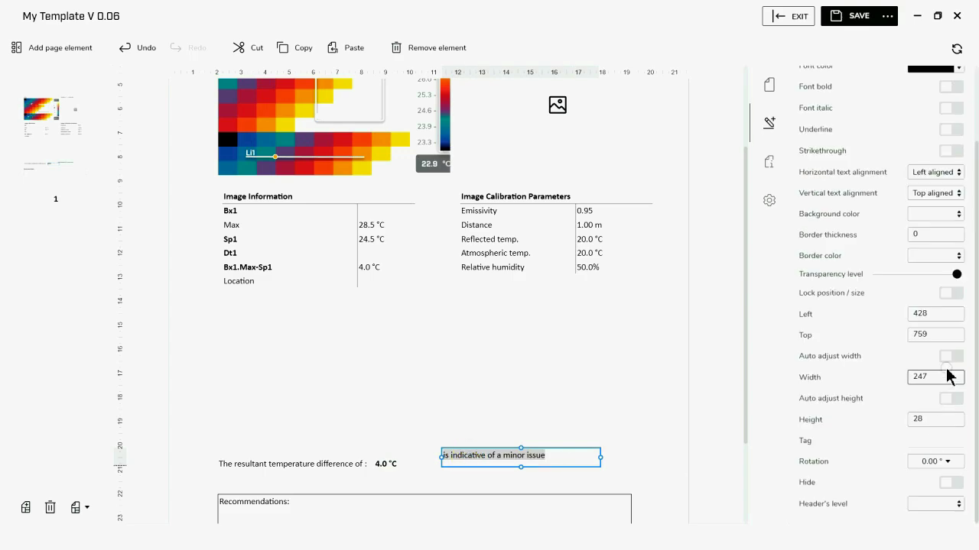
click(941, 336)
key(BackSpace)
key(BackSpace)
key(BackSpace)
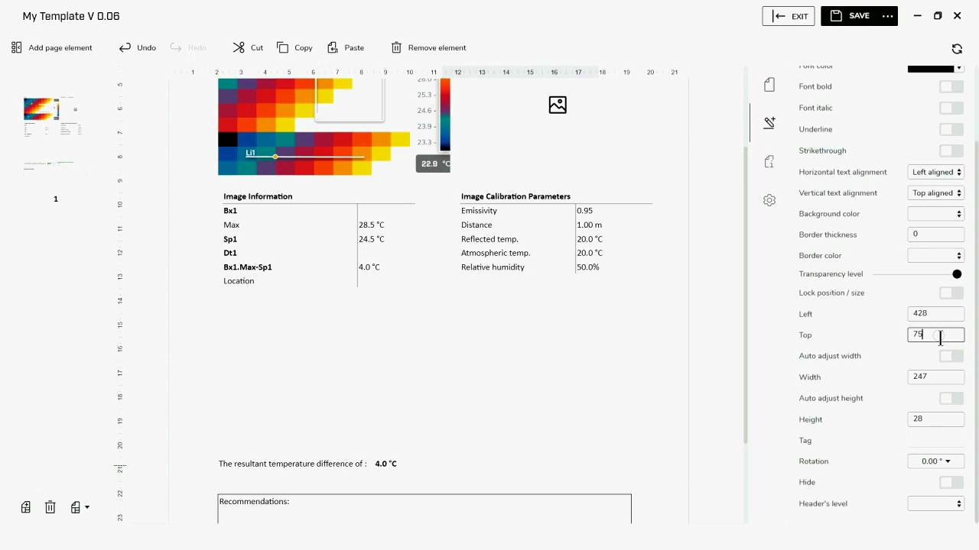
text(777)
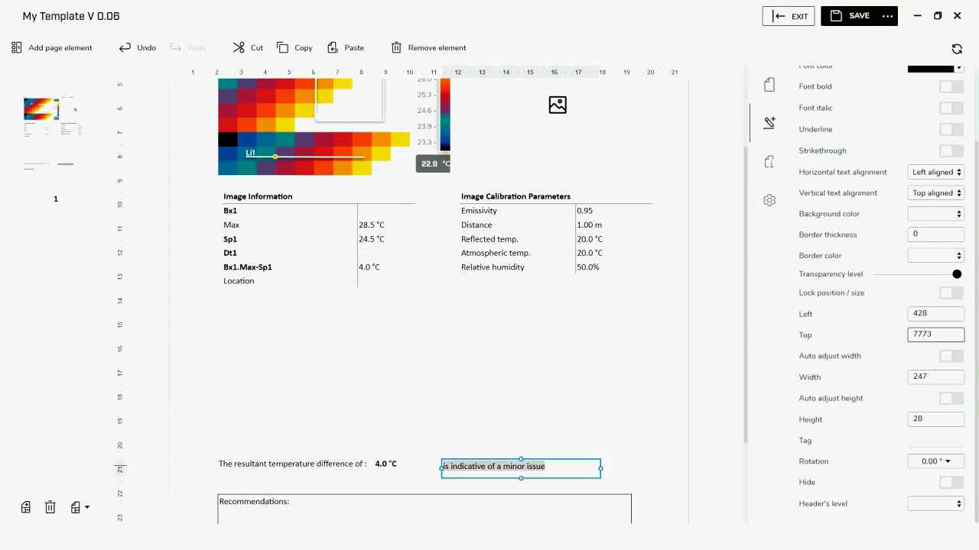
text(3)
key(BackSpace)
key(BackSpace)
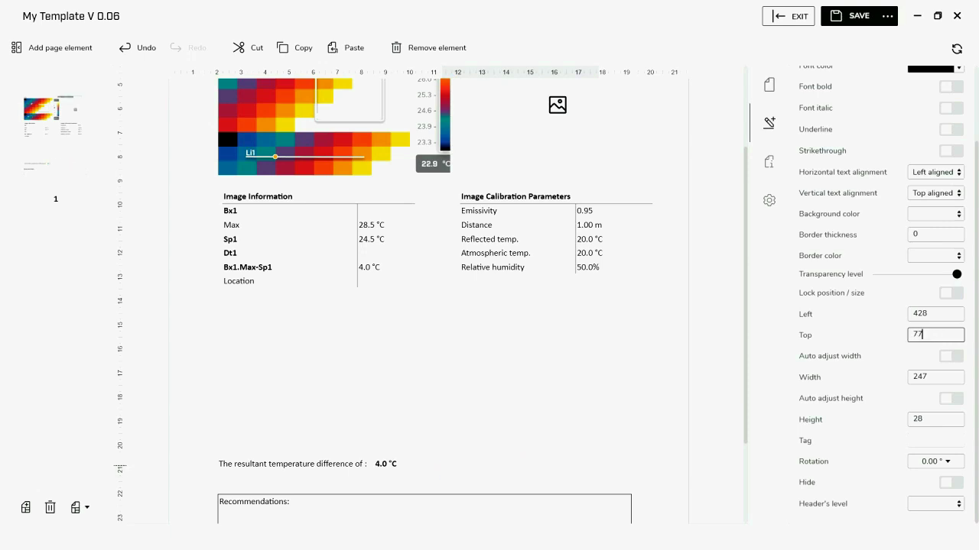
text(3)
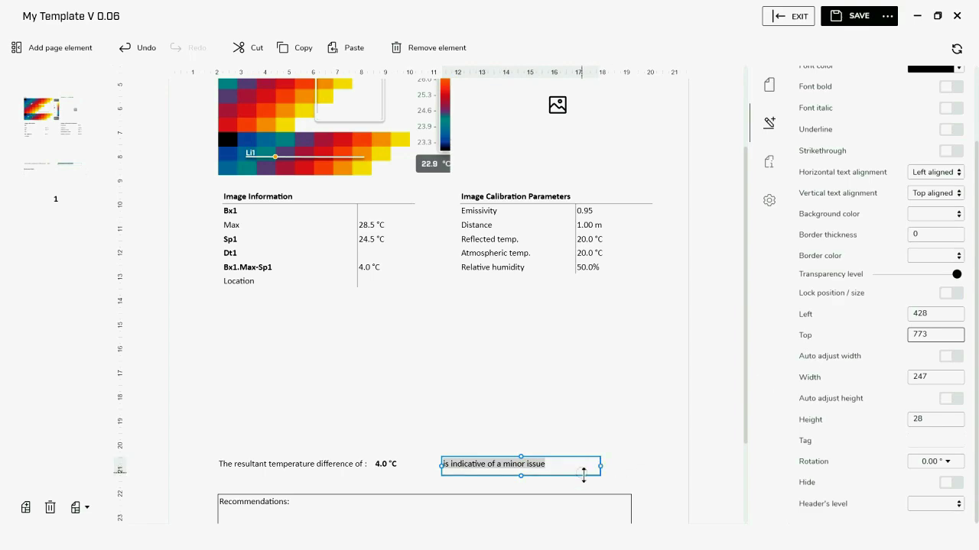
drag(585, 468, 561, 471)
click(470, 338)
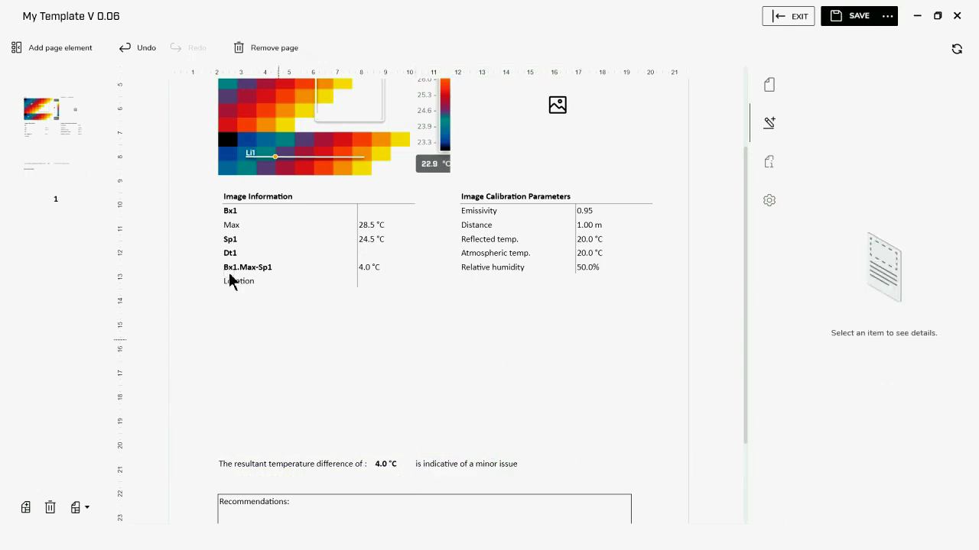
Add a Profile plot between the tables and the temperature difference sentence, and widen it to about 636.
click(47, 52)
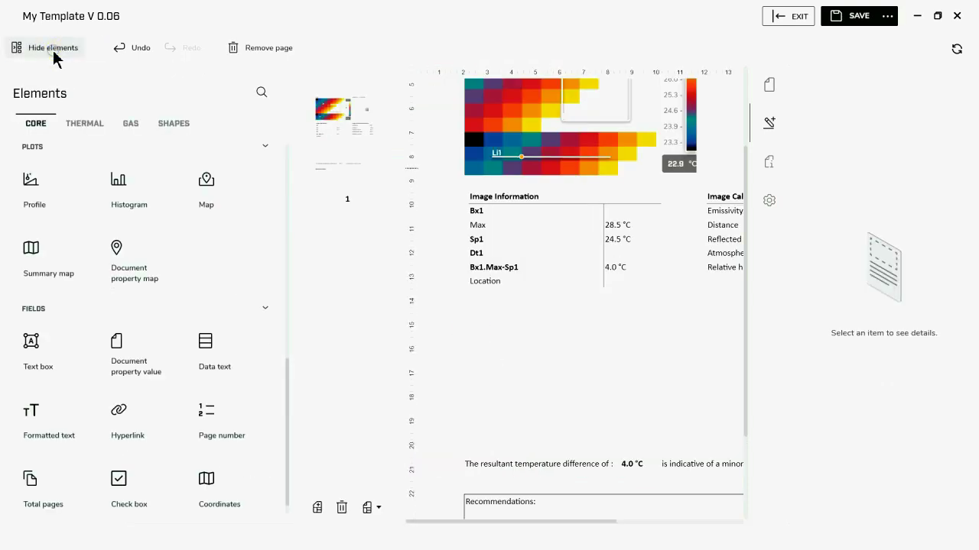
scroll(110, 359, up, 2)
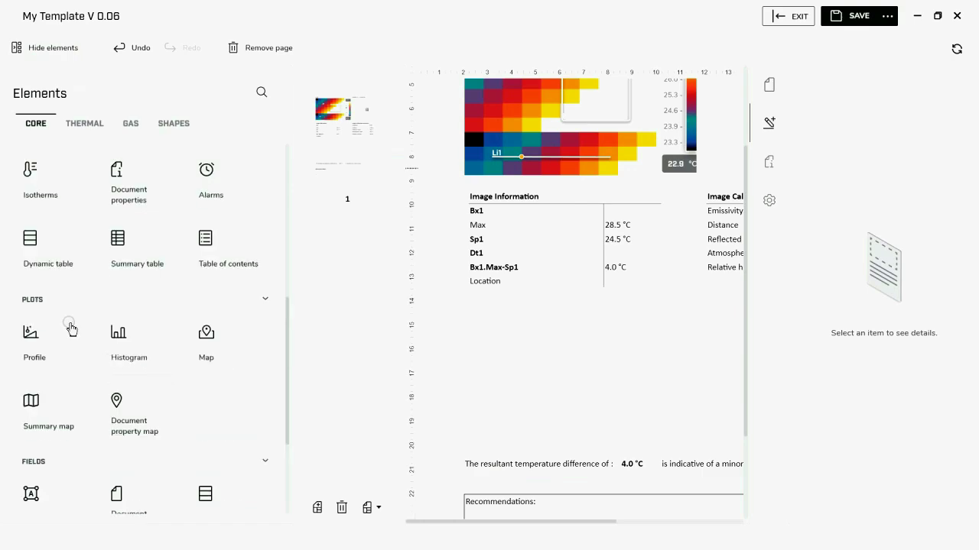
click(56, 361)
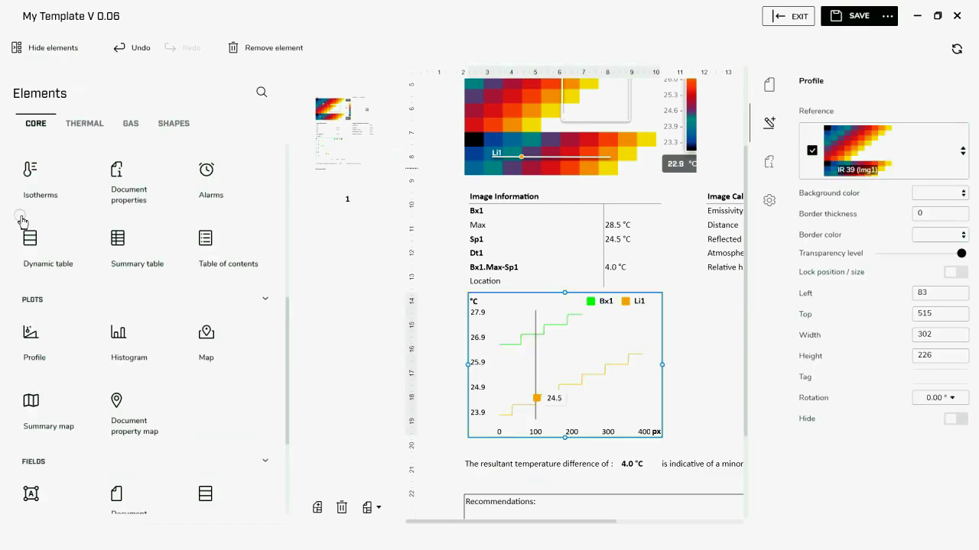
click(38, 46)
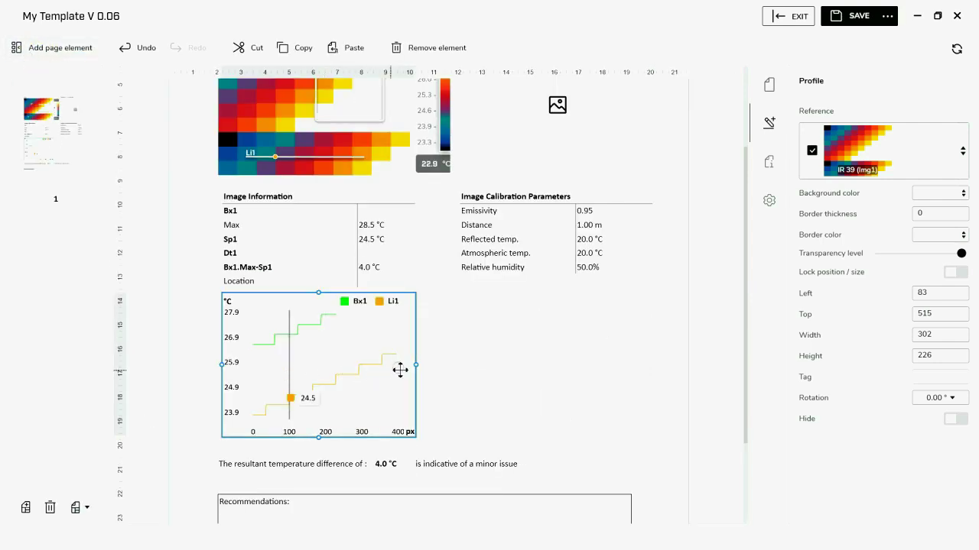
click(482, 373)
drag(415, 364, 628, 374)
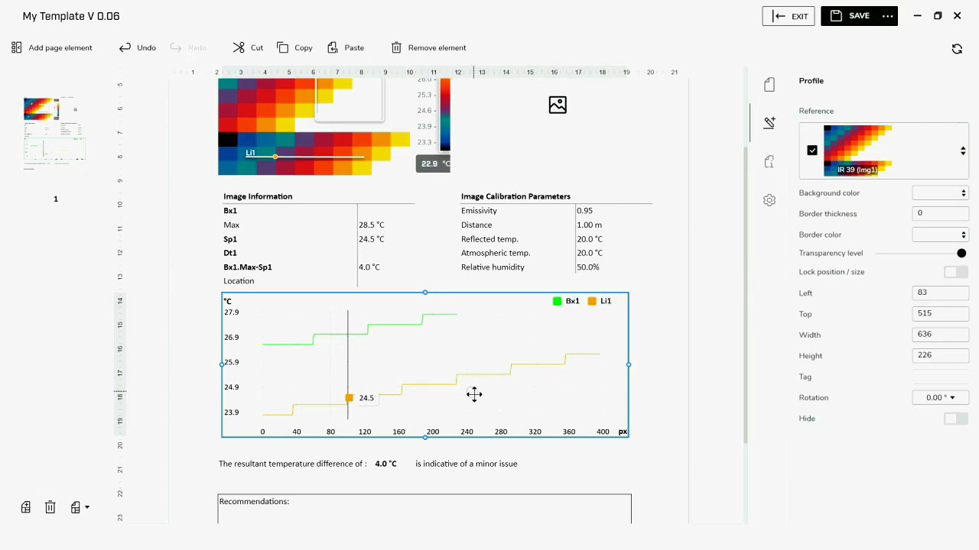
click(662, 400)
scroll(454, 299, down, 3)
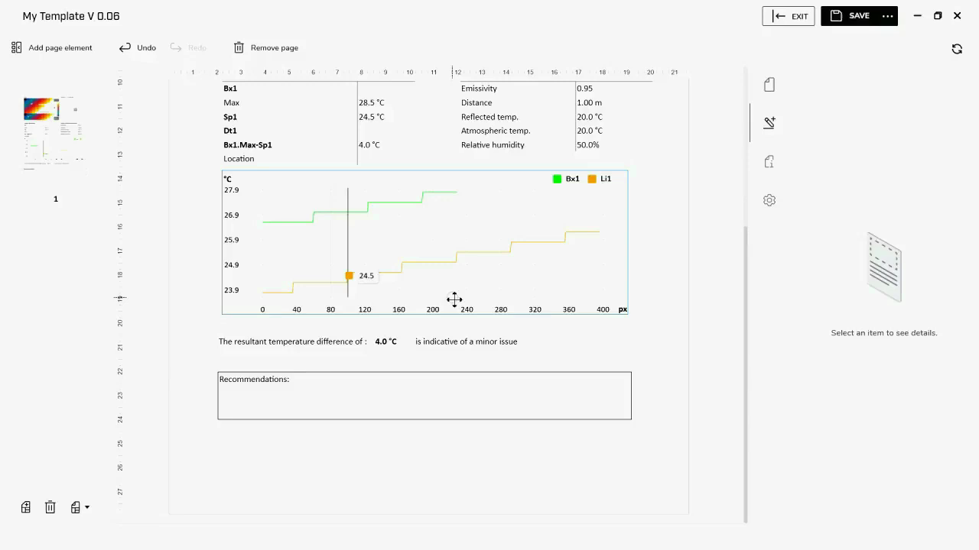
click(34, 48)
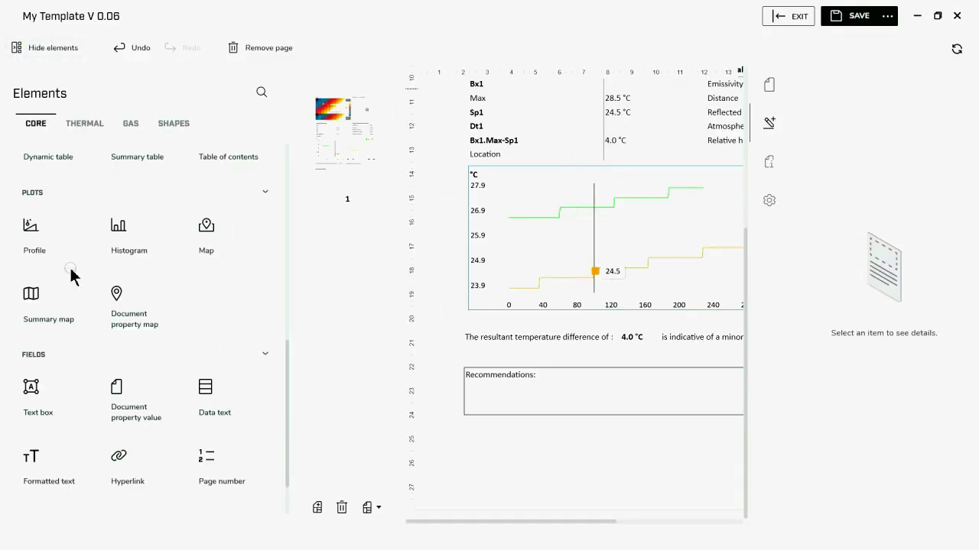
scroll(73, 273, up, 8)
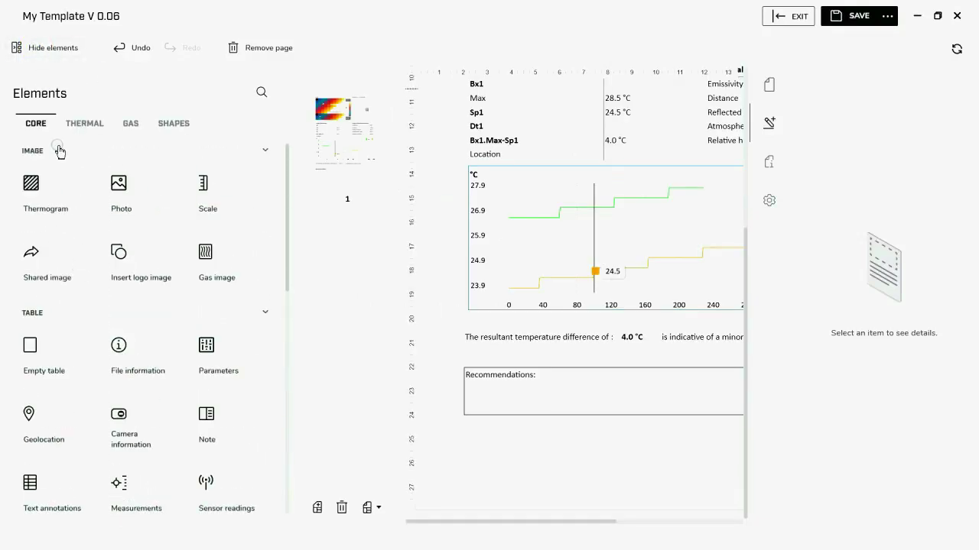
scroll(120, 184, down, 3)
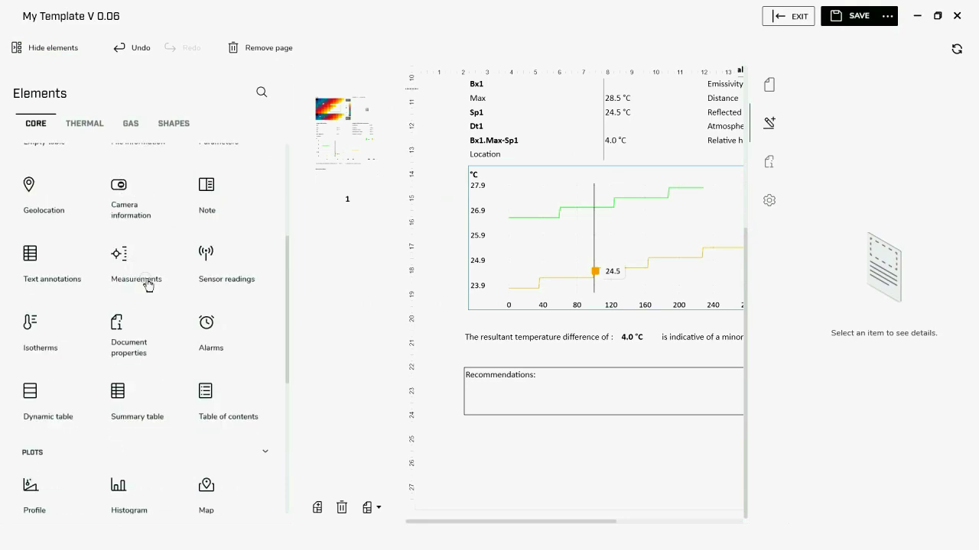
click(34, 50)
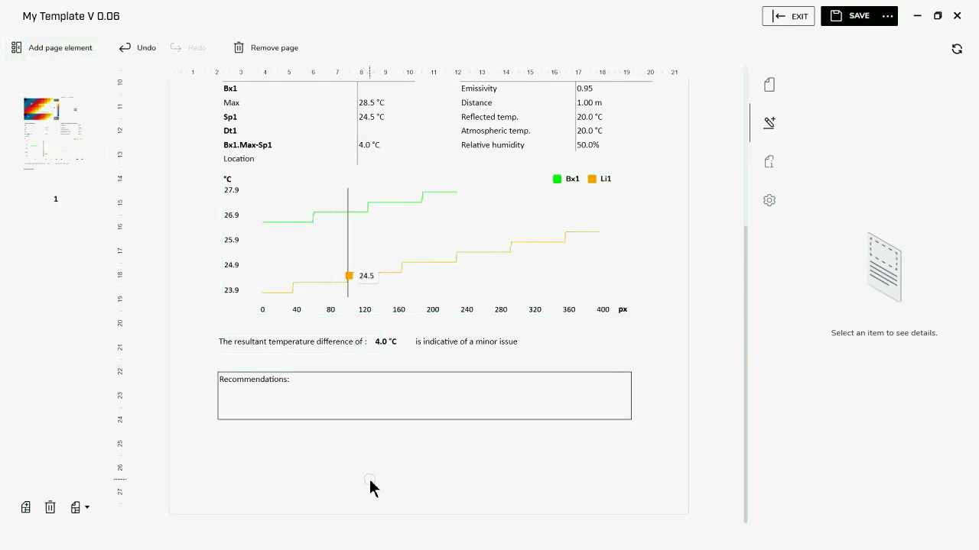